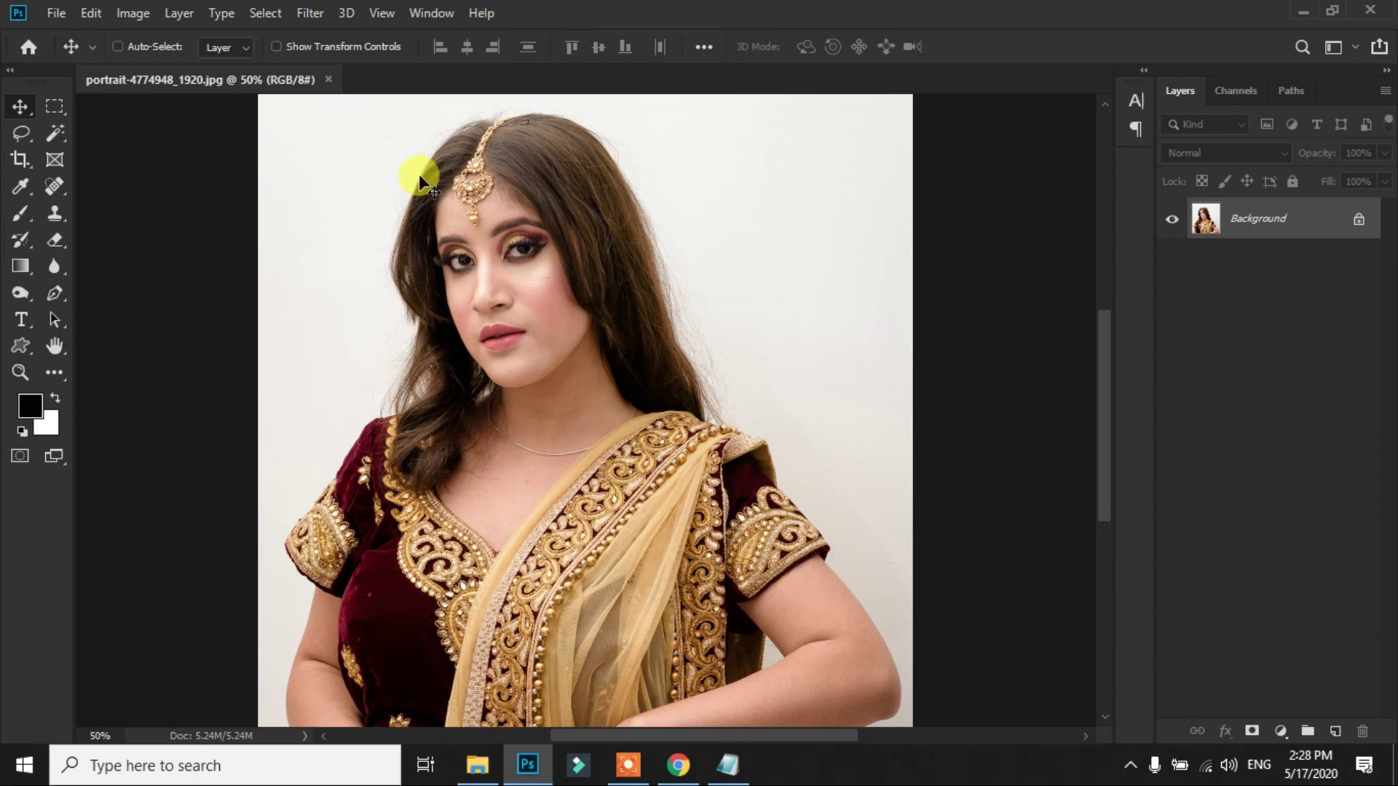
- Duplicate the Background photo onto Layer 1 and zoom to fit the whole photo
scroll(814, 356, down, 1)
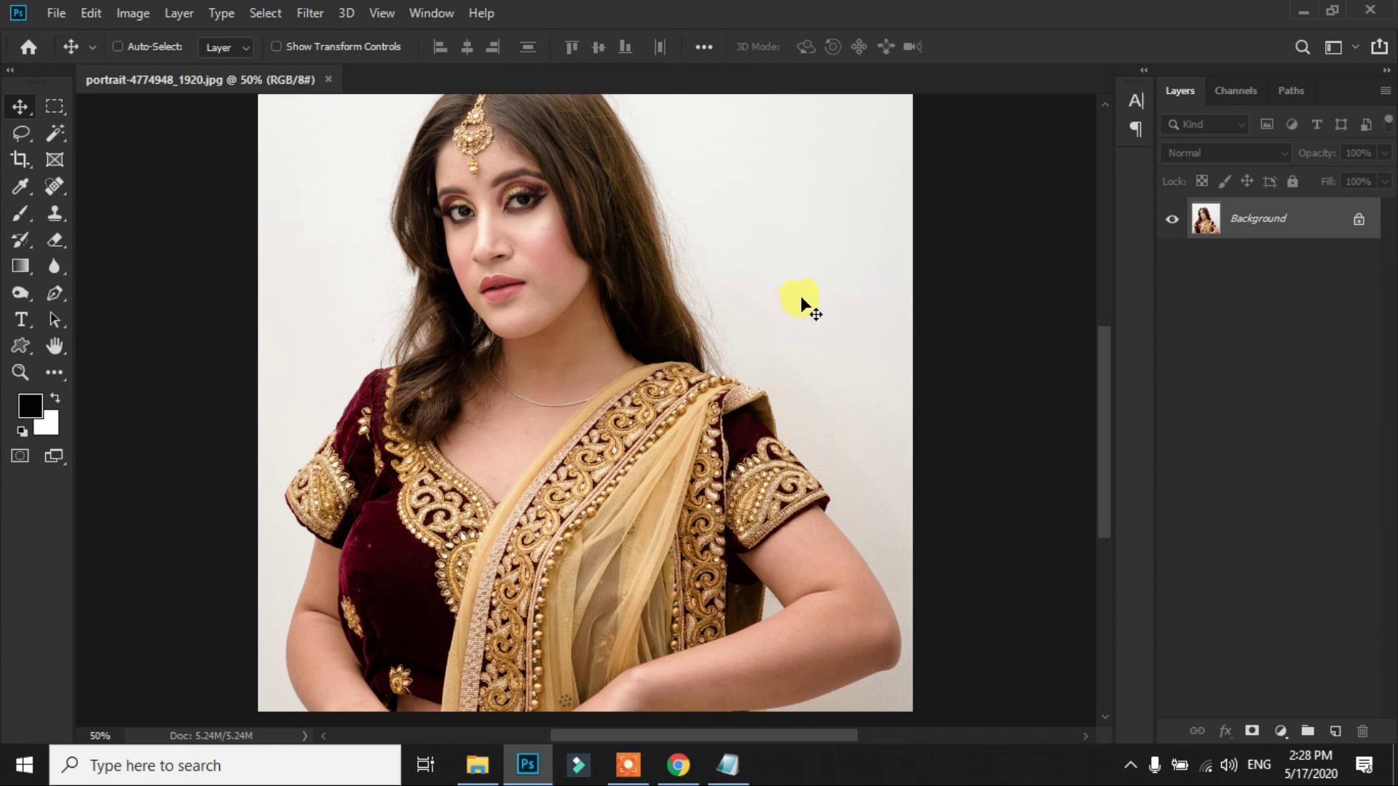
scroll(801, 299, up, 1)
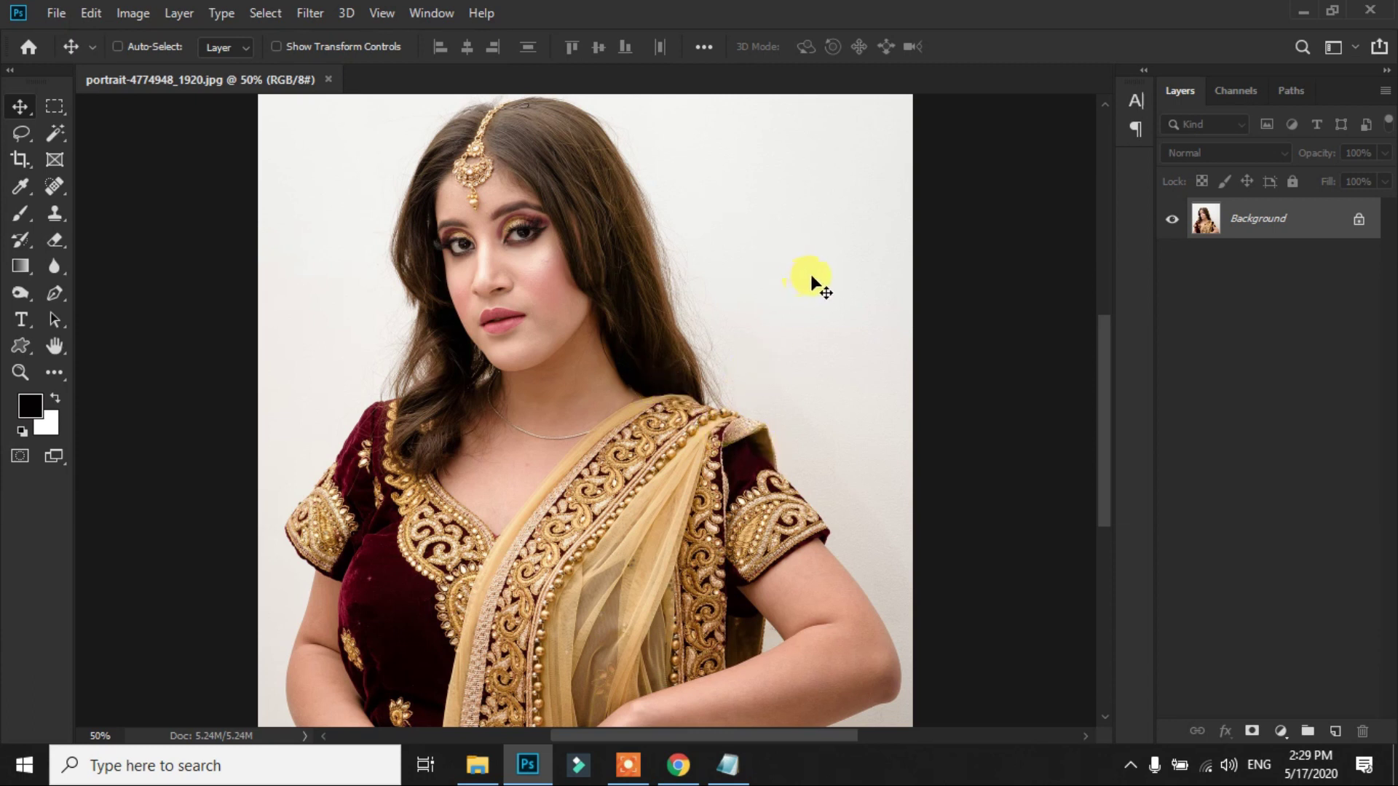
scroll(795, 295, down, 2)
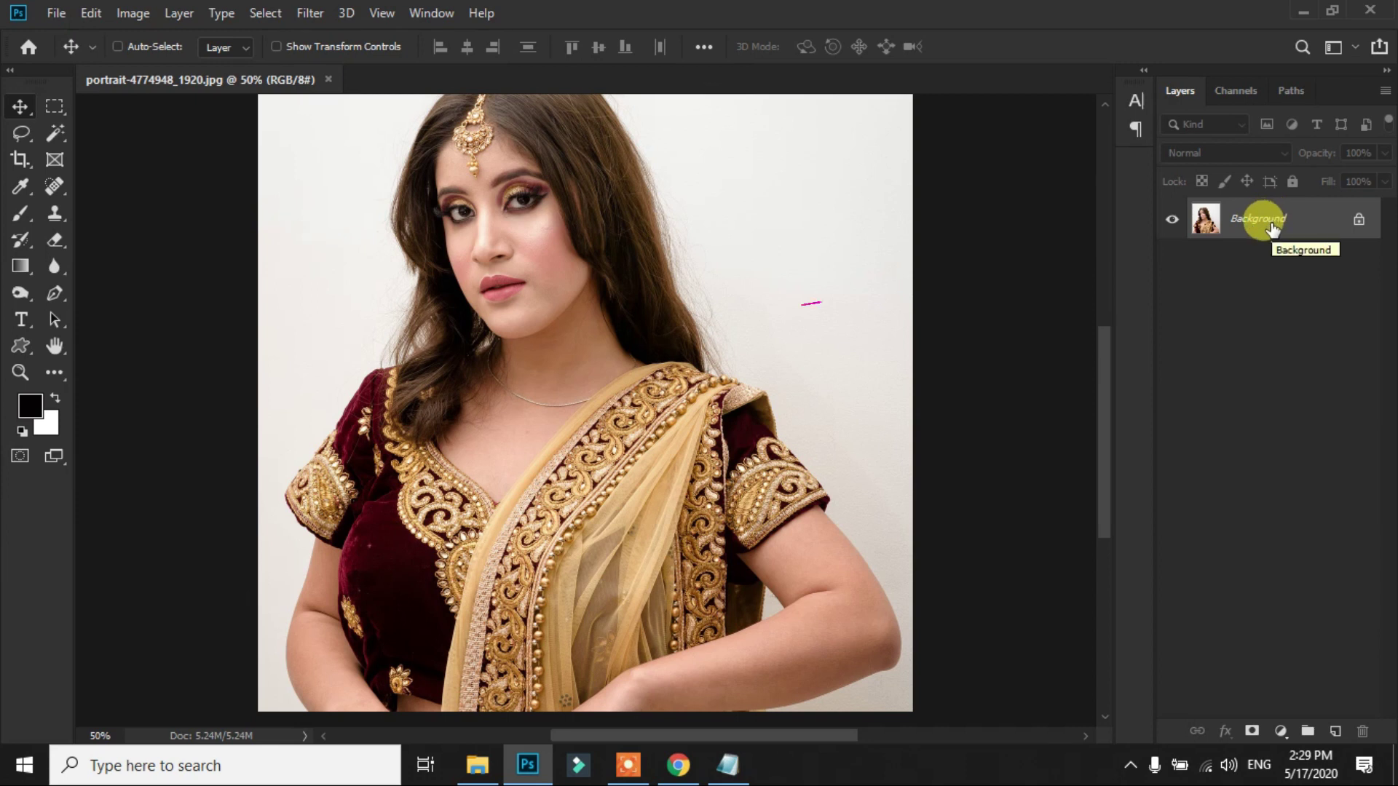
key(ctrl+j)
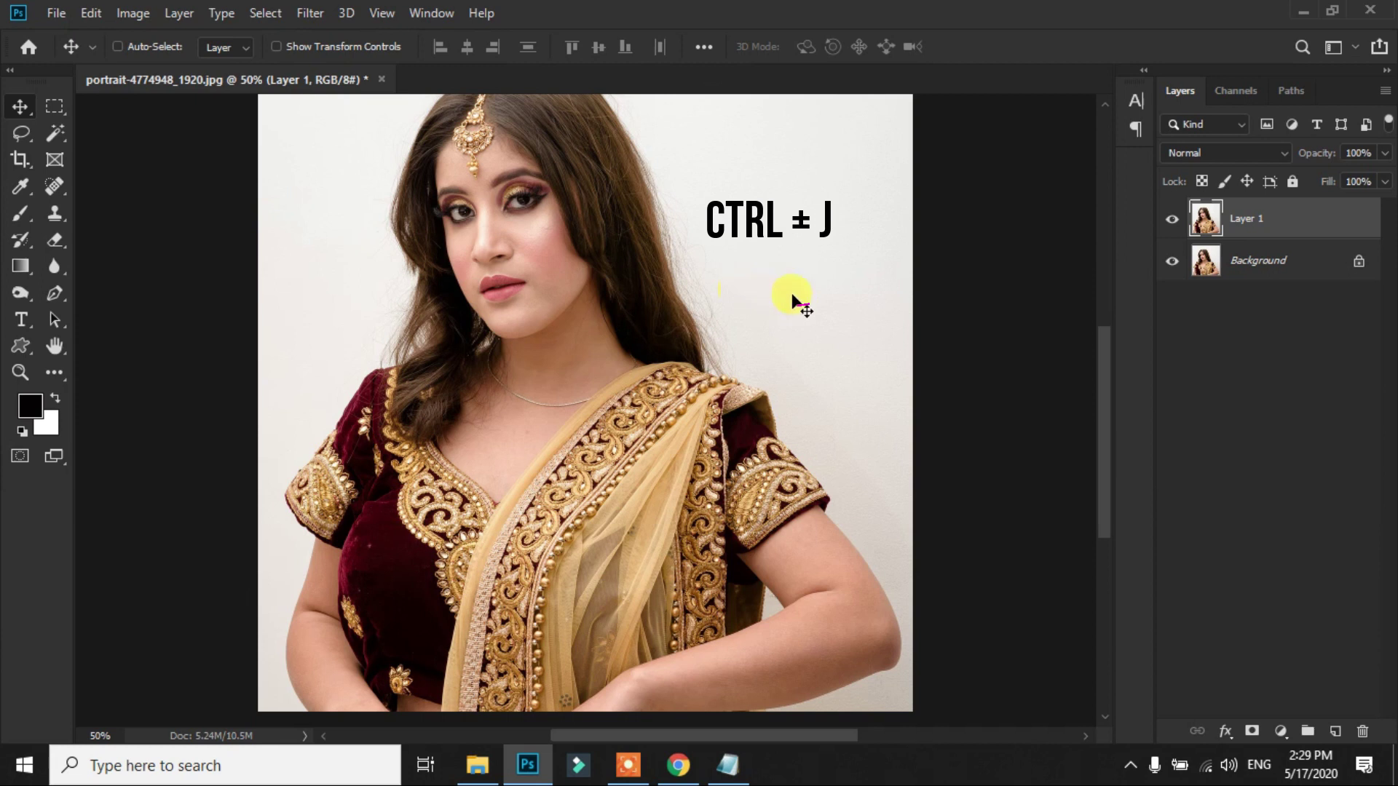
drag(796, 295, 794, 298)
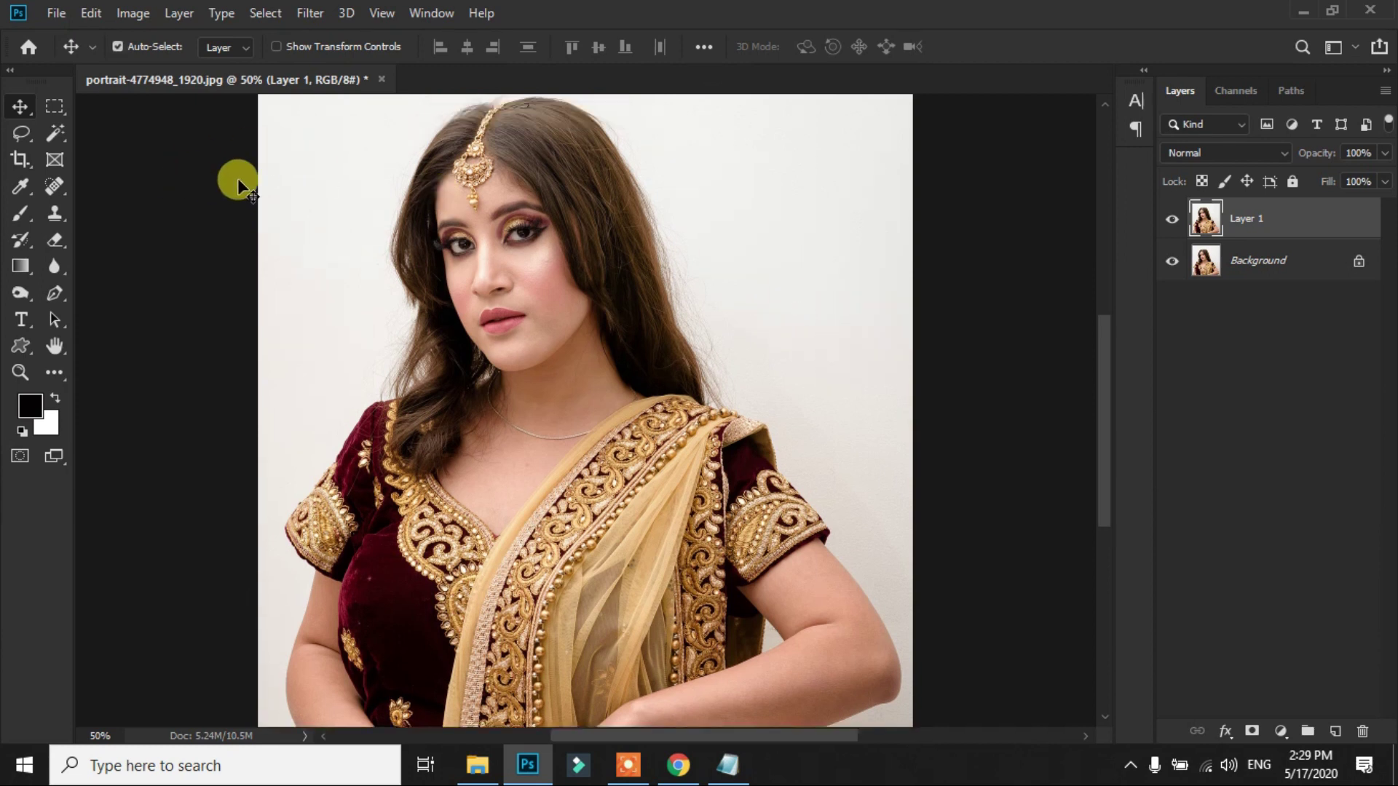
key(ctrl+minus)
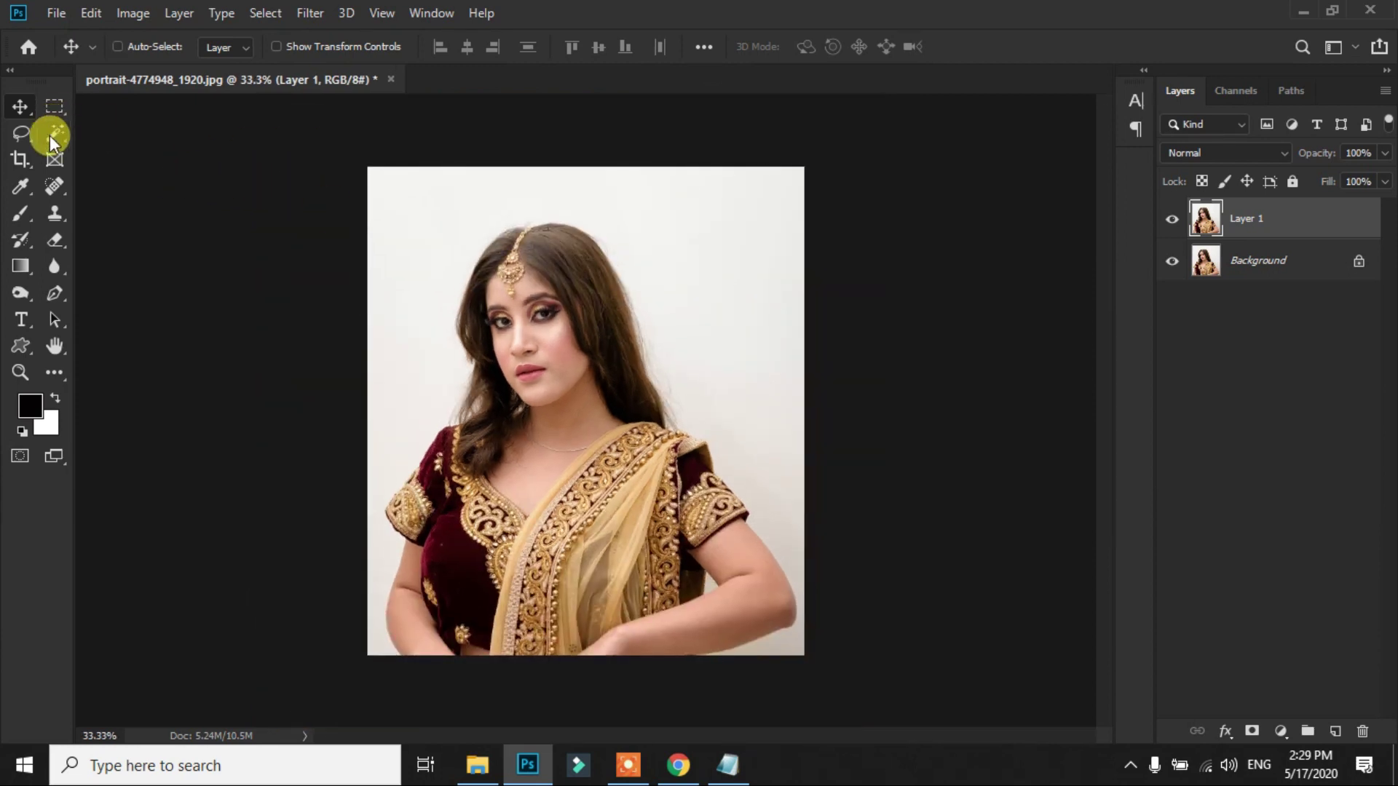
- Magic Wand the white backdrop, including beside the arm, then invert to select the woman
click(51, 135)
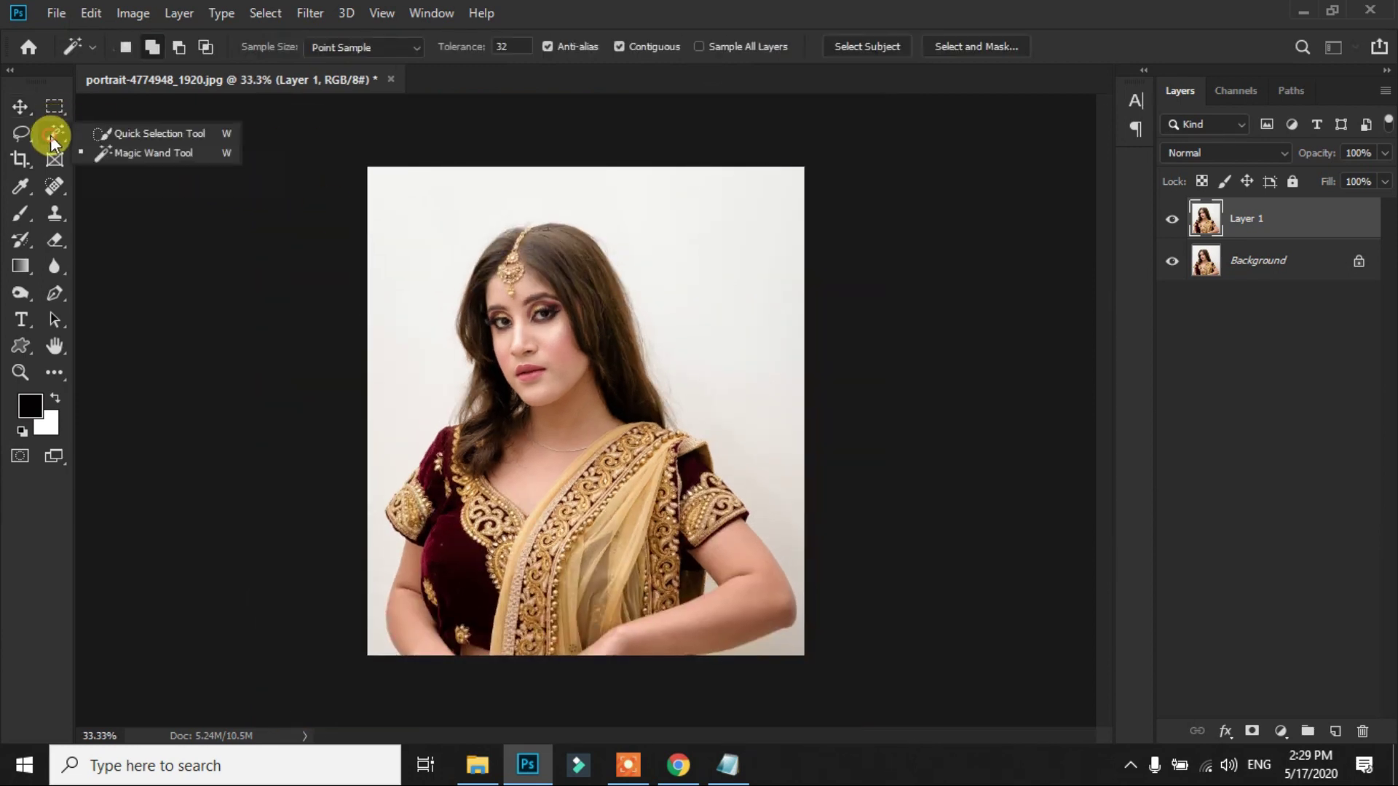
click(172, 152)
click(412, 236)
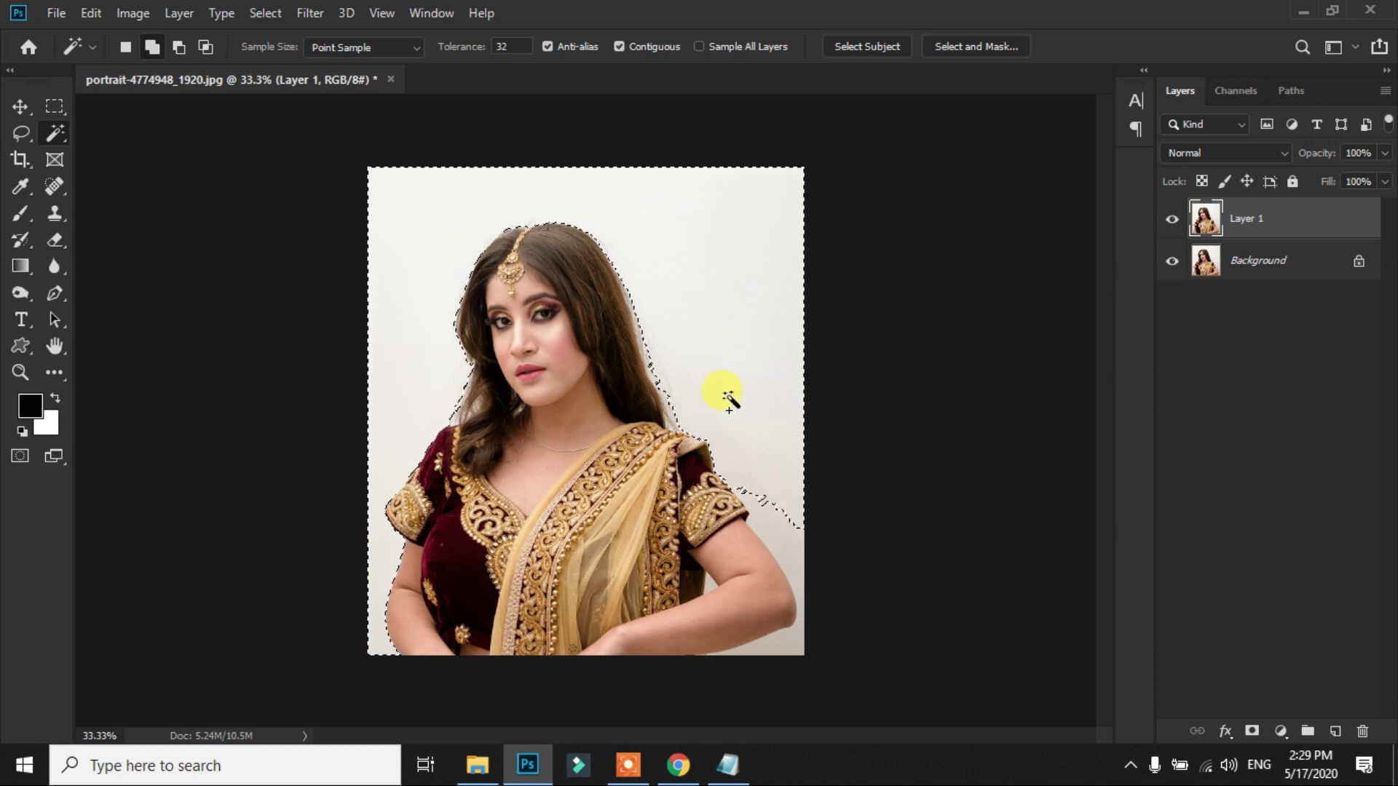
click(783, 535)
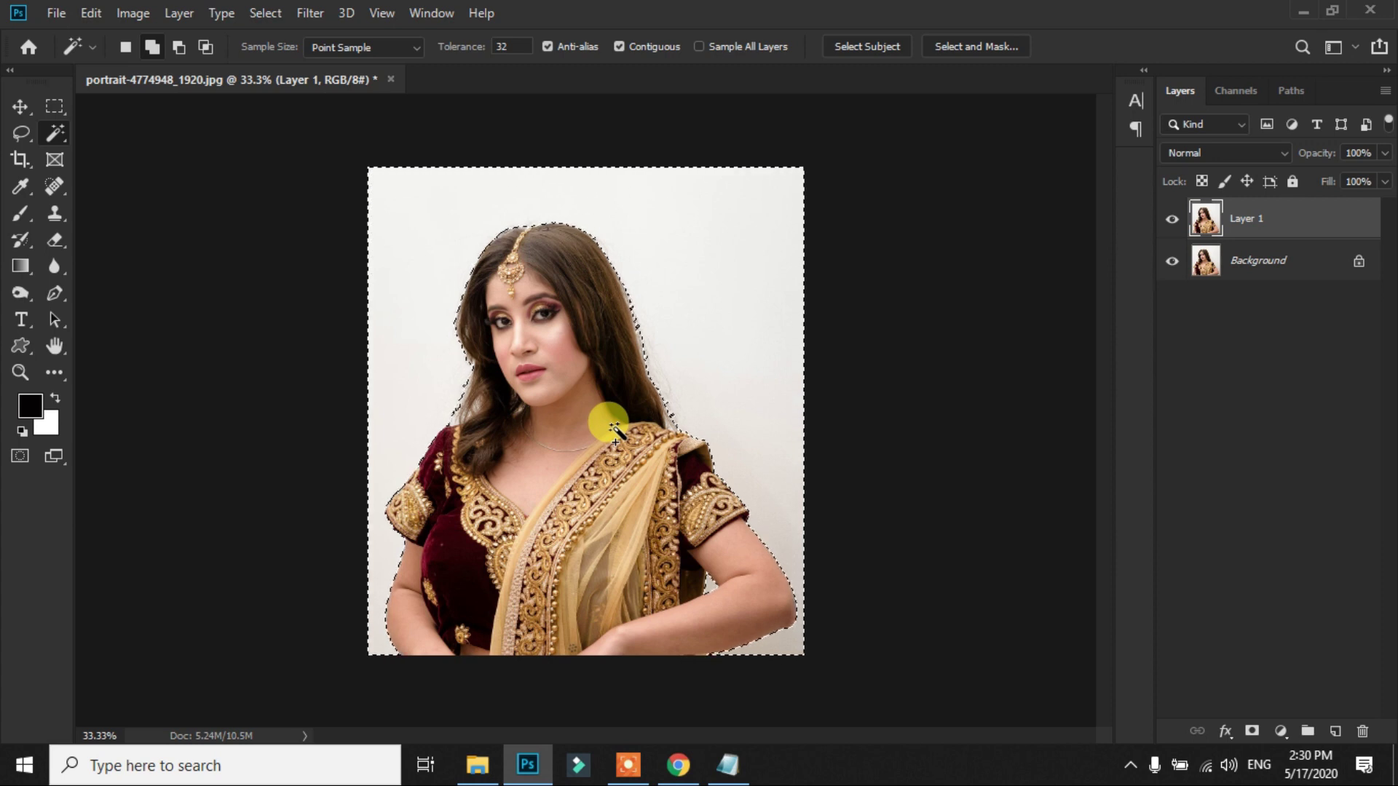
key(ctrl)
key(ctrl+shift+i)
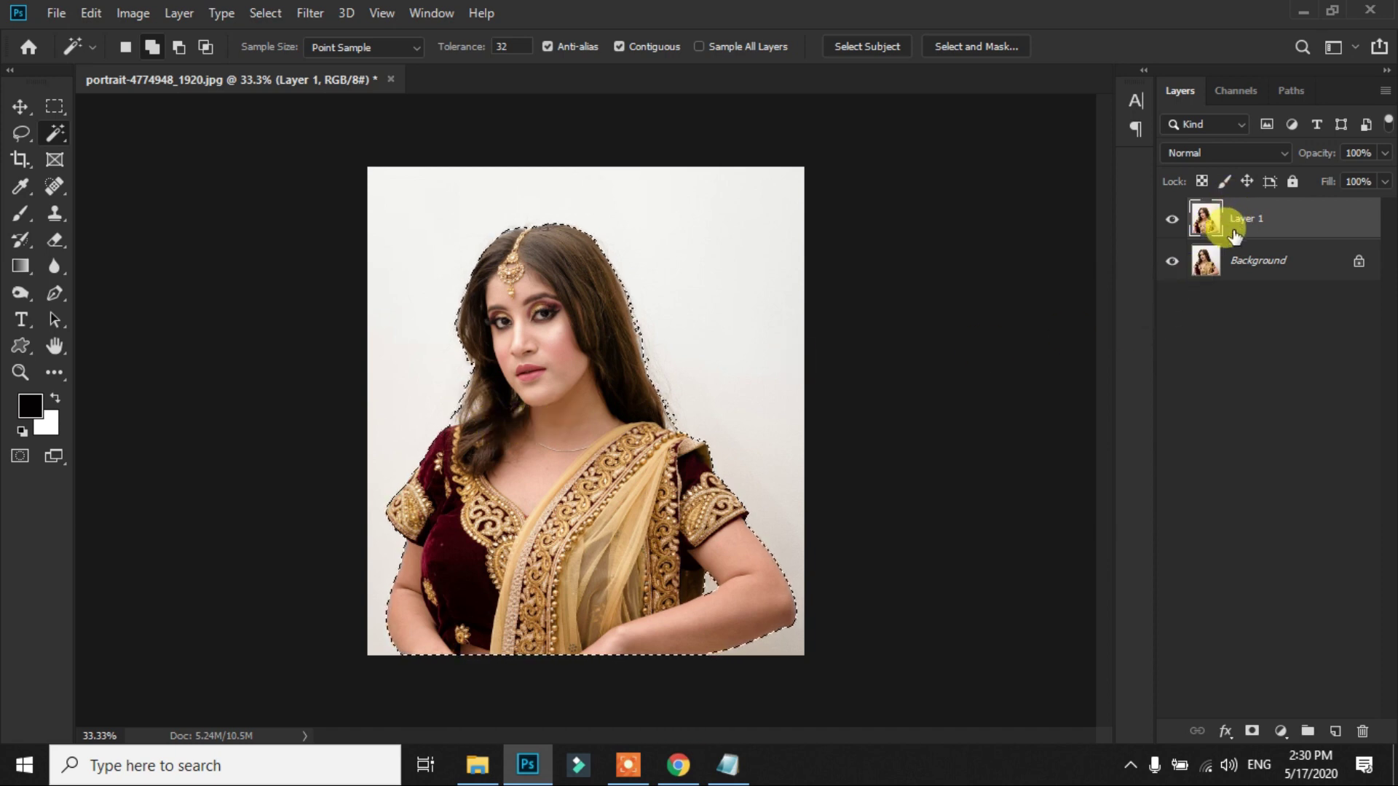
- Copy the selected woman to Layer 2, hide Background and Layer 1, and make Layer 1 active
key(ctrl+j)
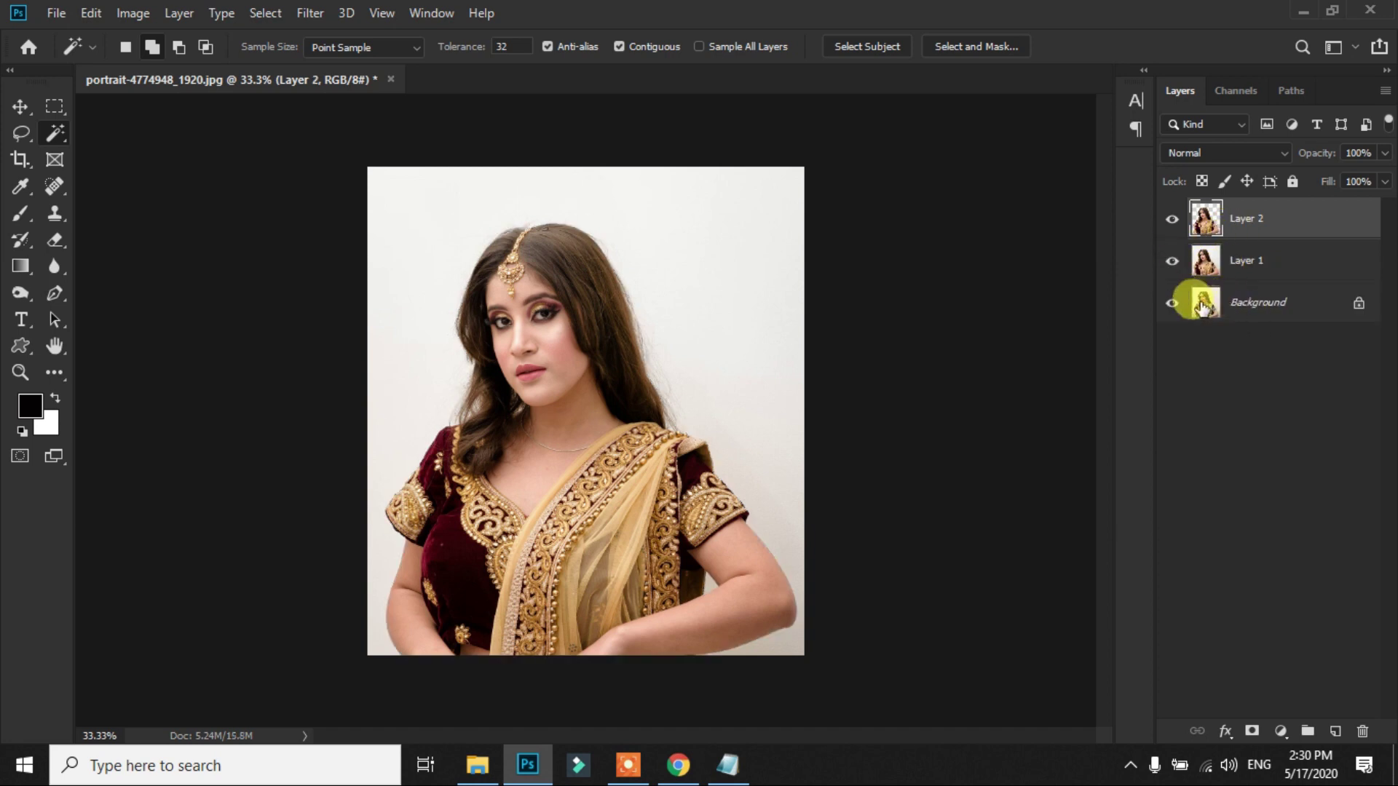
click(1171, 302)
click(1173, 260)
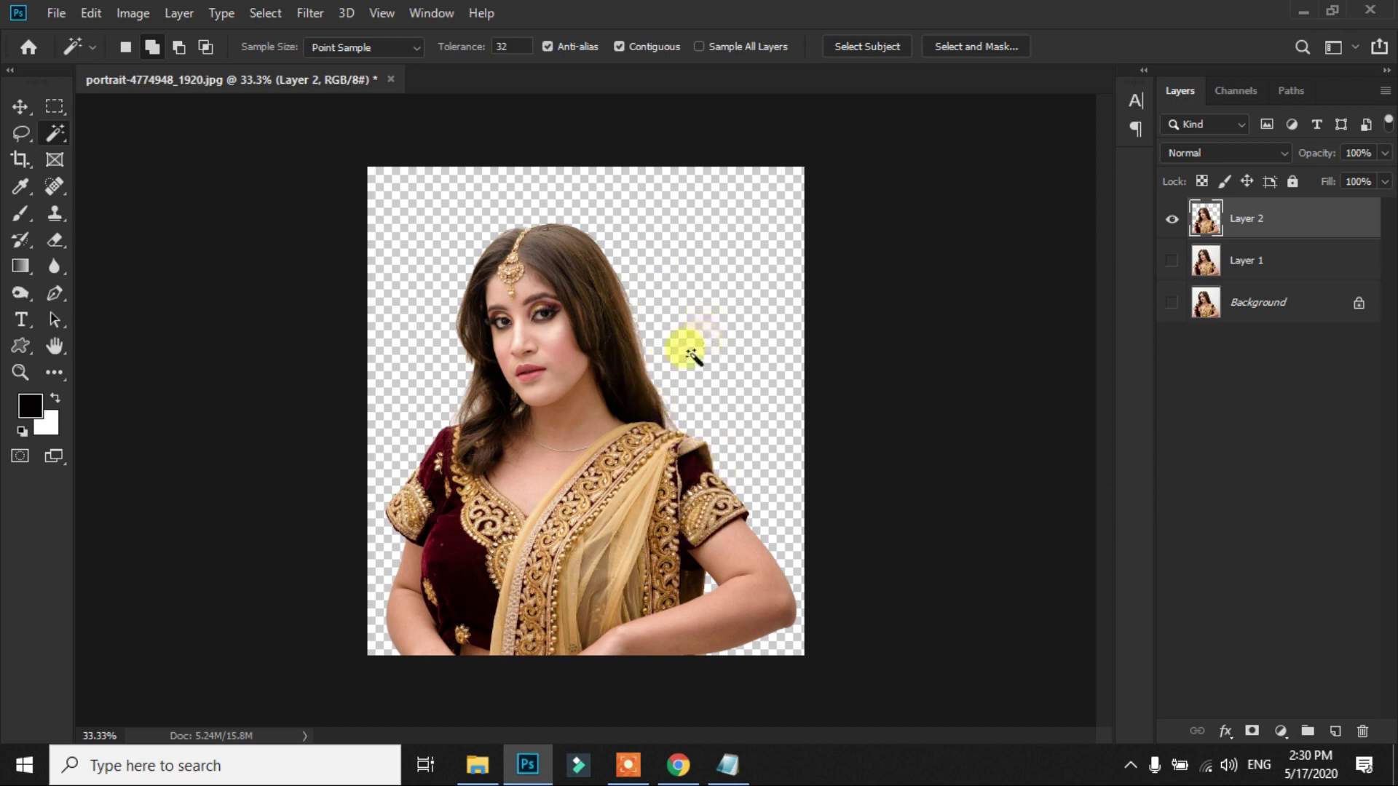
click(1259, 265)
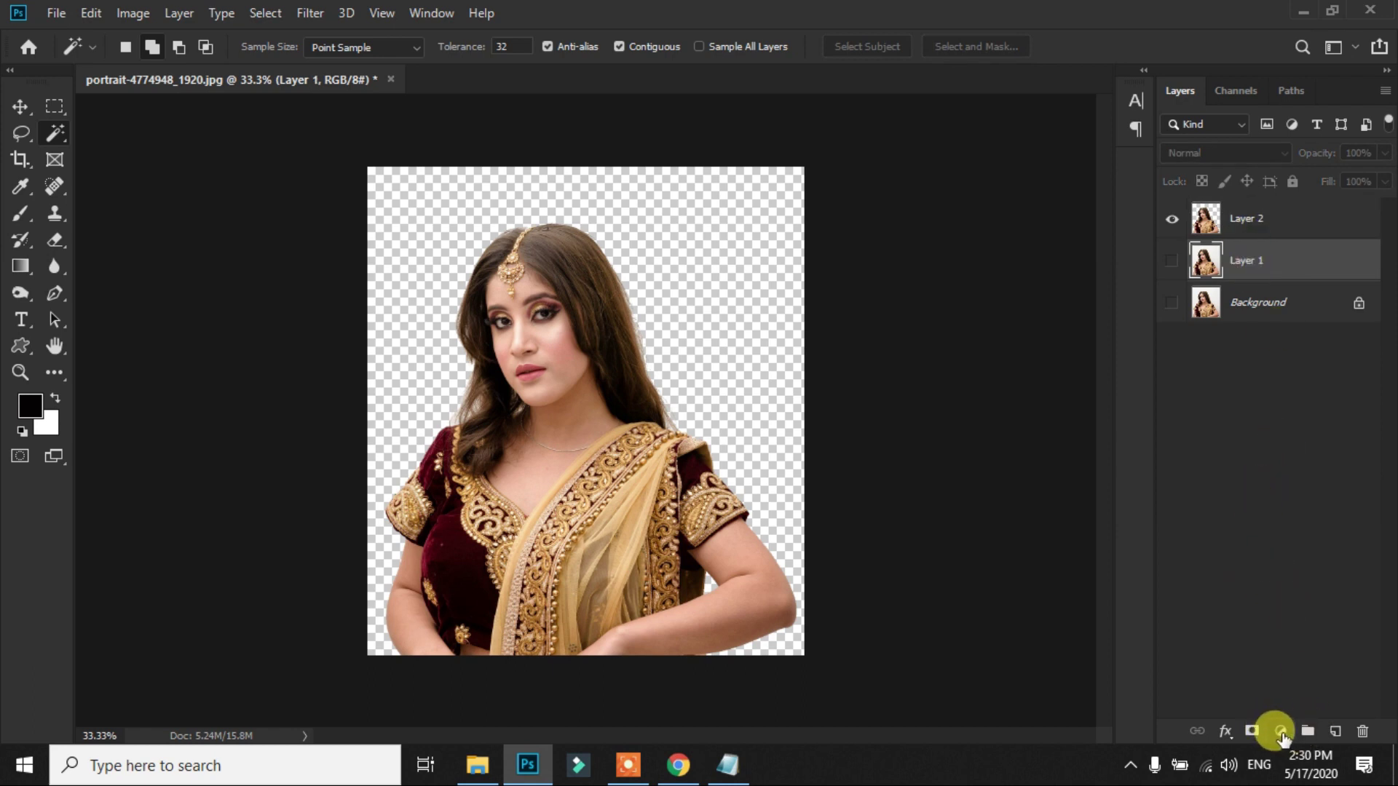
- Add a blue #444fde Solid Color fill layer beneath the Layer 2 cutout
click(1281, 731)
click(1288, 372)
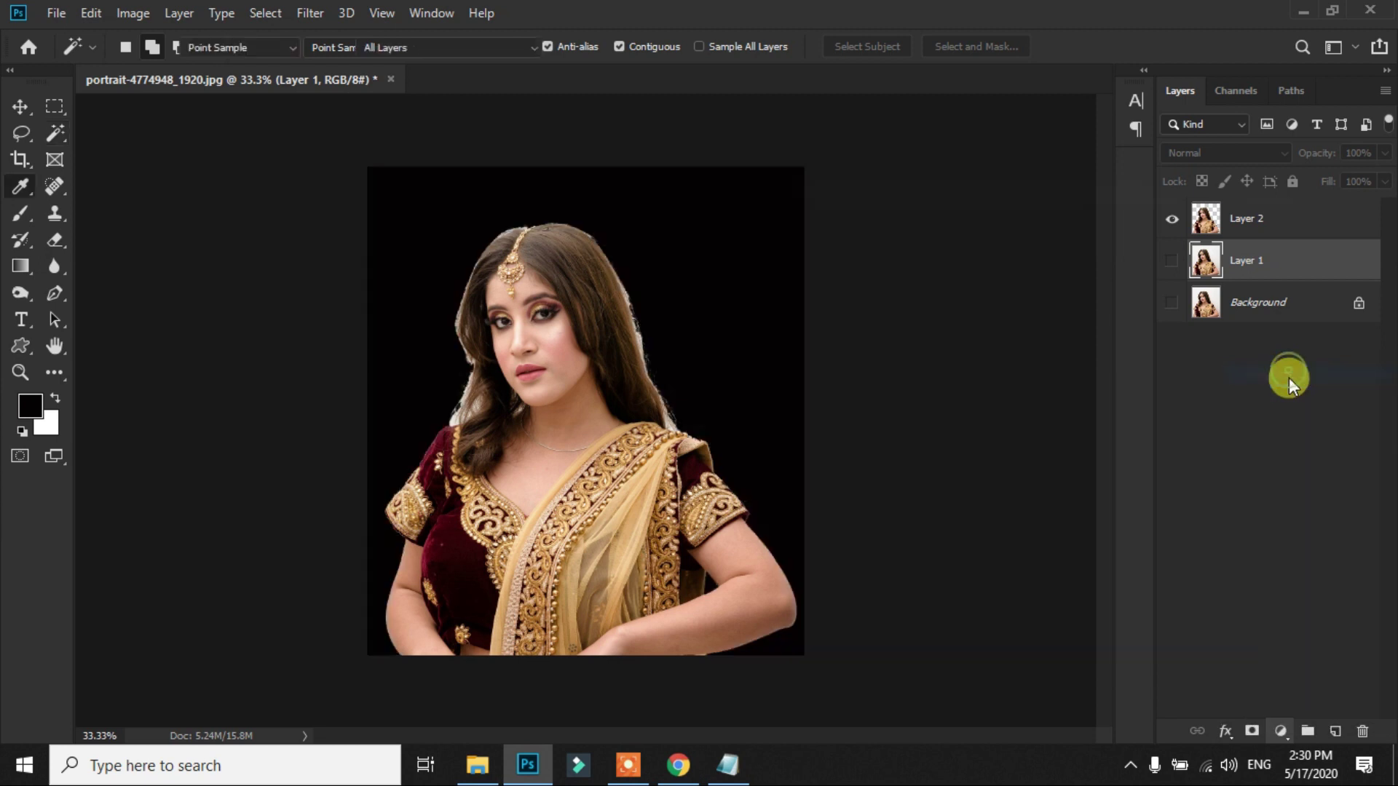
click(1070, 321)
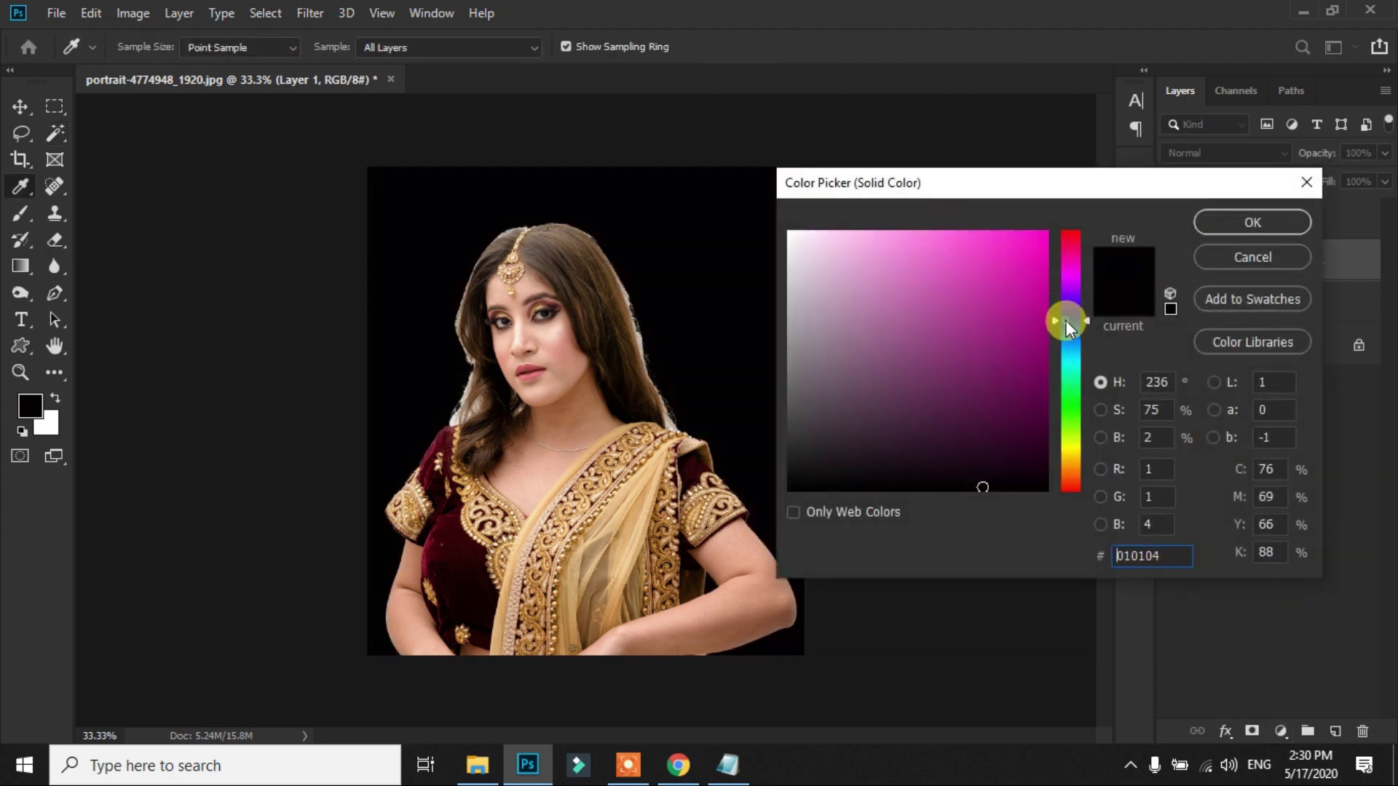
drag(954, 250, 970, 264)
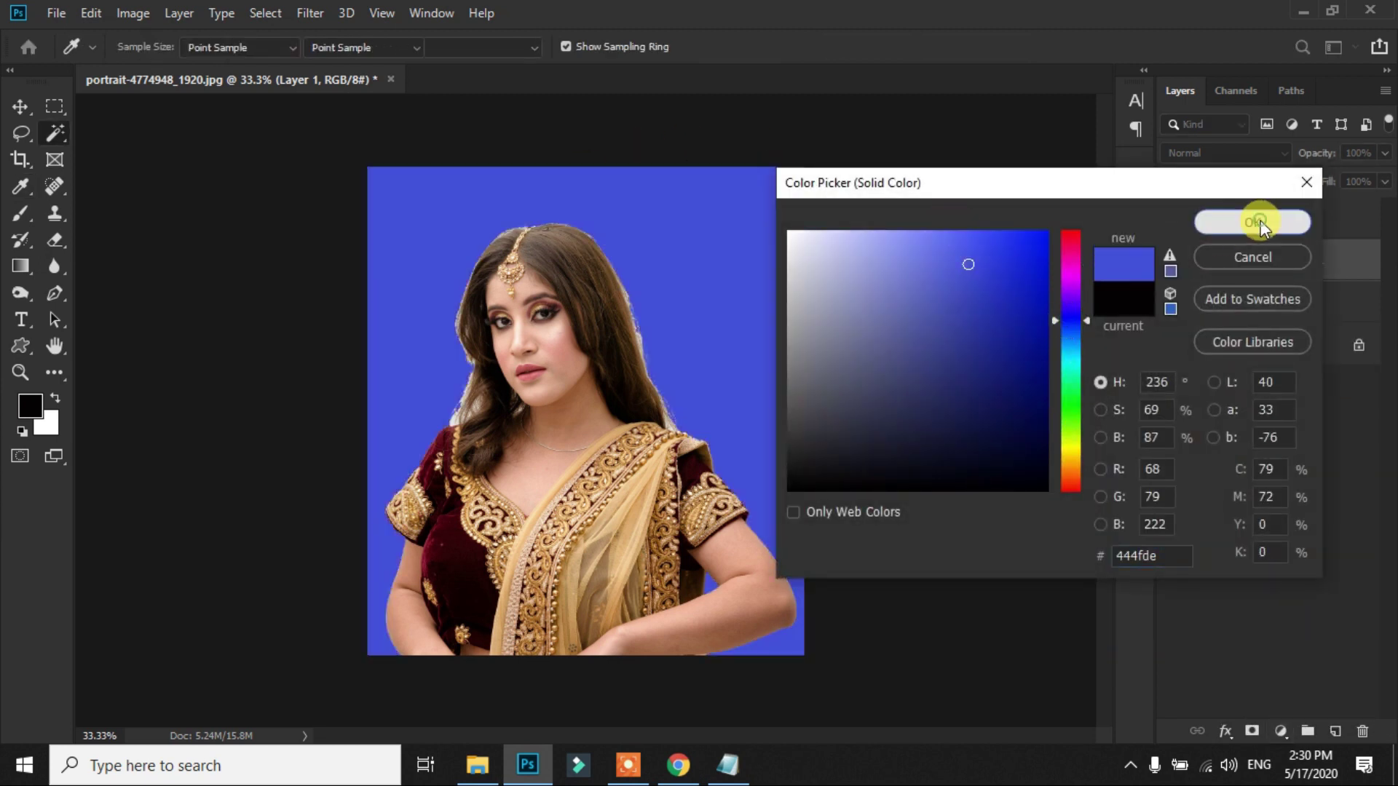
click(1252, 222)
key(w)
- Inspect the cutout's hair edges against the blue, then delete Layer 2
scroll(710, 354, up, 3)
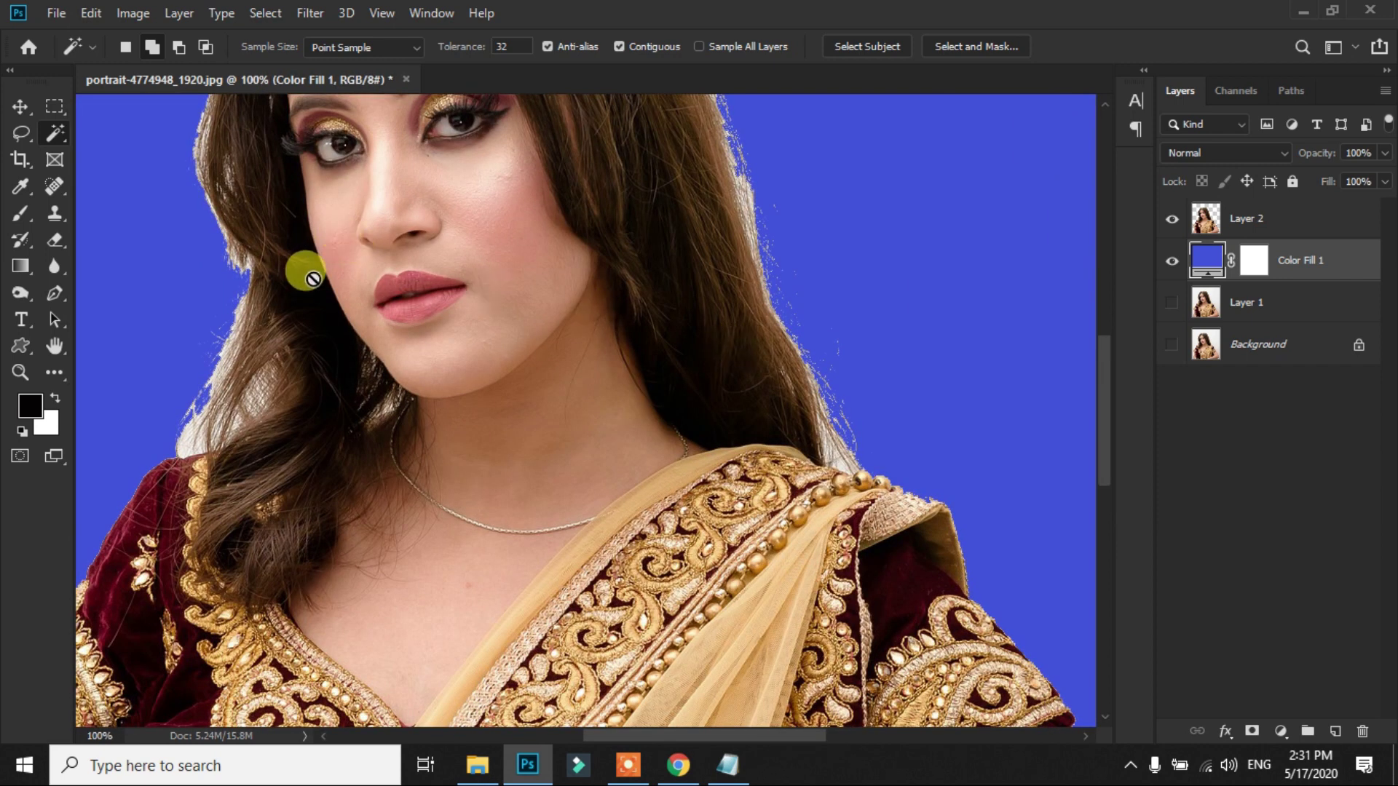
drag(385, 255, 552, 357)
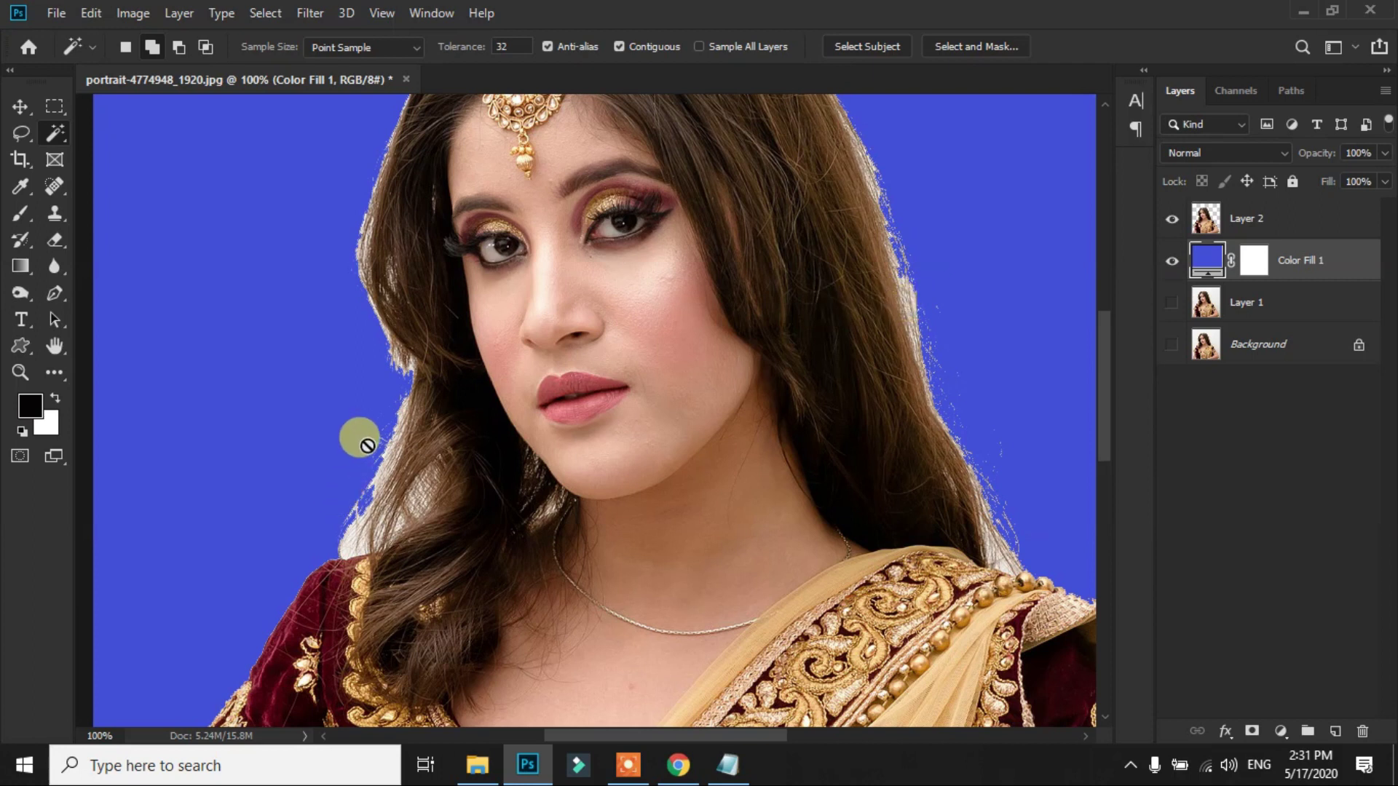
scroll(386, 437, up, 1)
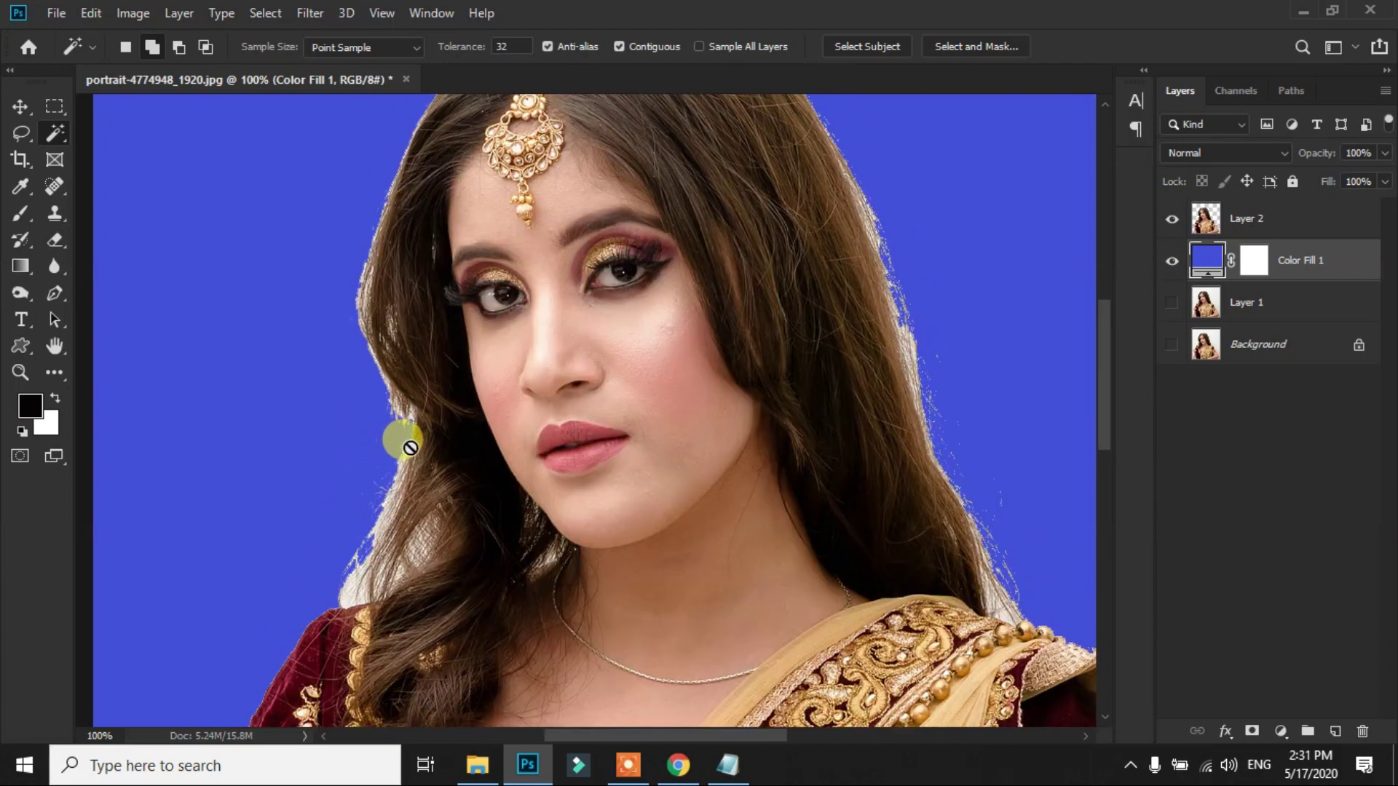
scroll(409, 443, up, 1)
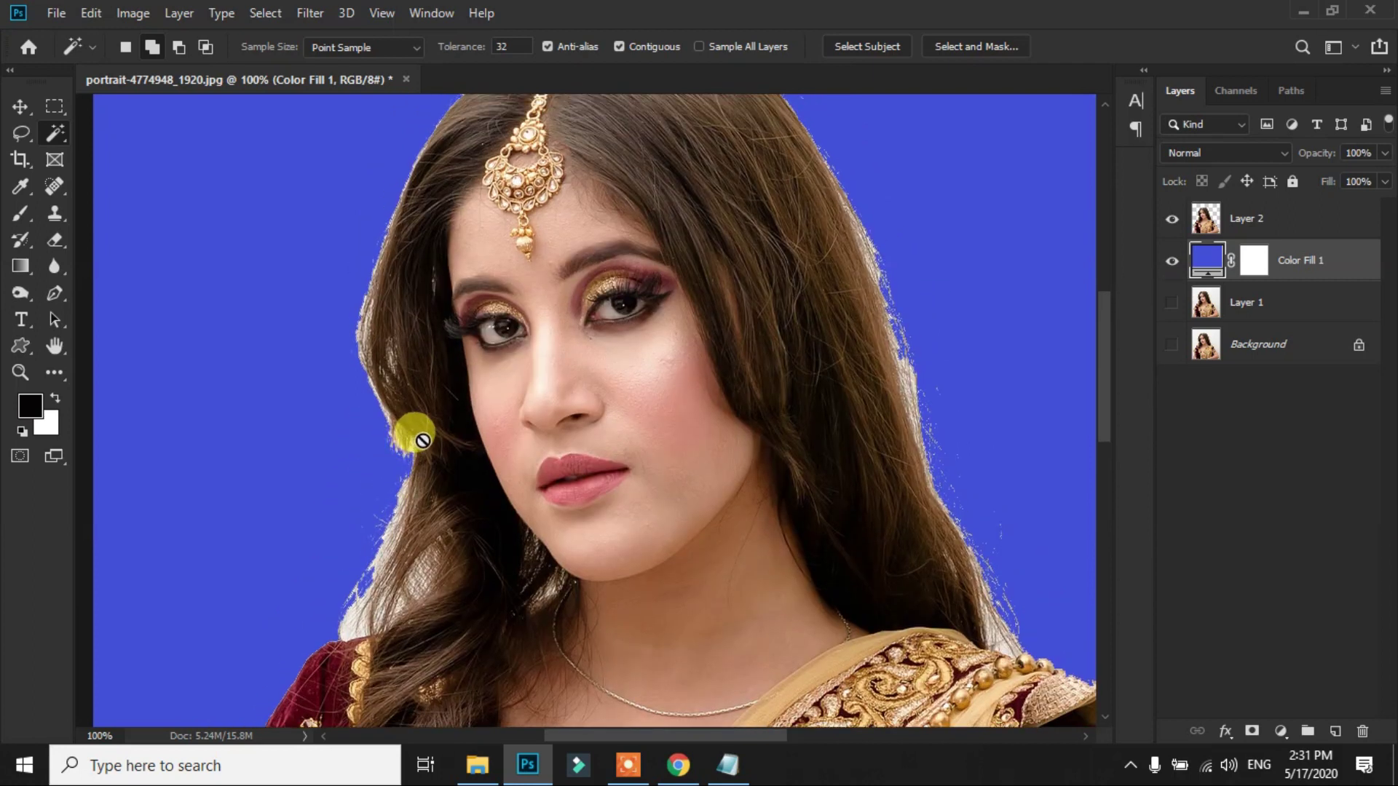
key(ctrl+minus)
key(ctrl+minus)
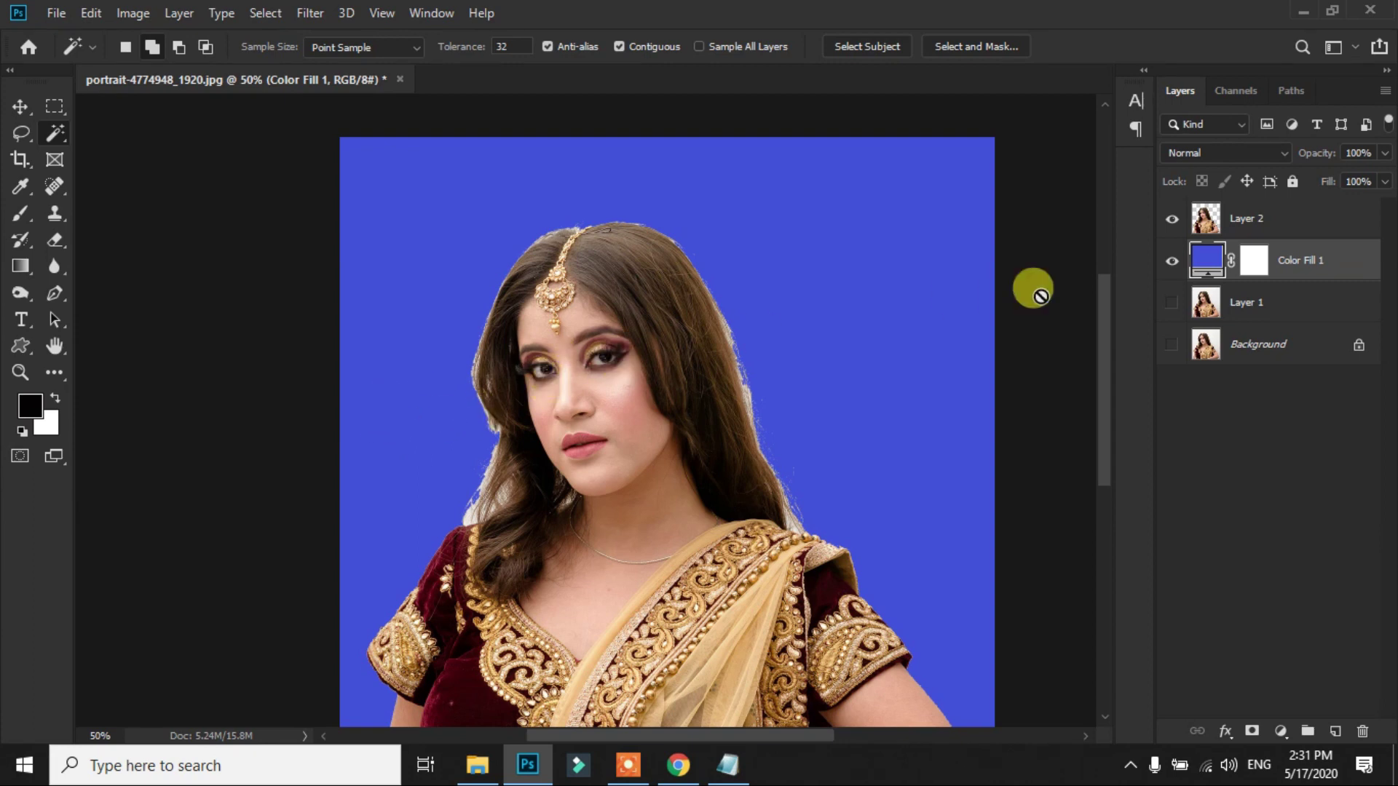
mouse_move(1270, 217)
mouse_down()
mouse_move(1387, 644)
mouse_move(1363, 731)
mouse_up()
- Delete the Color Fill 1 layer and make Layer 1 visible again
drag(1302, 222, 1363, 731)
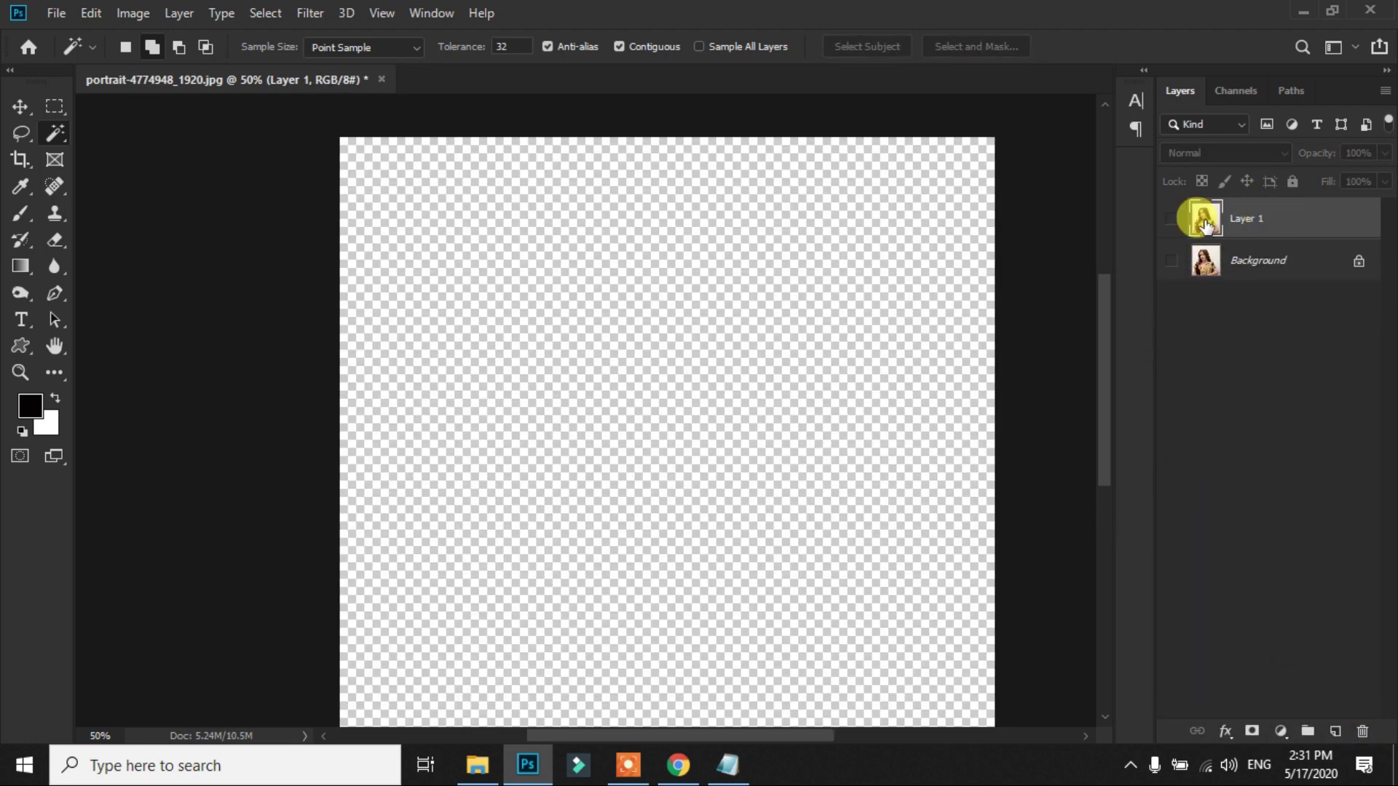
click(1171, 219)
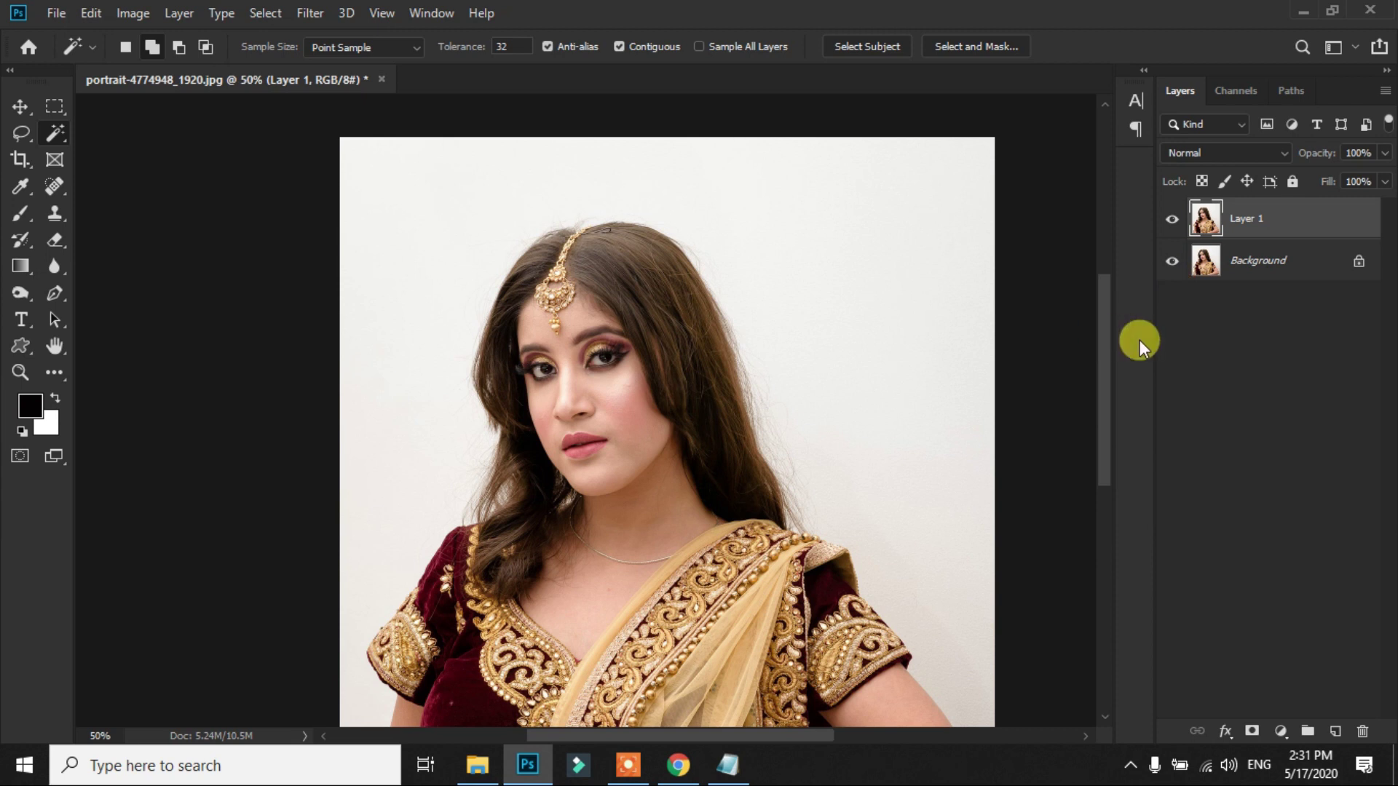
scroll(655, 418, down, 2)
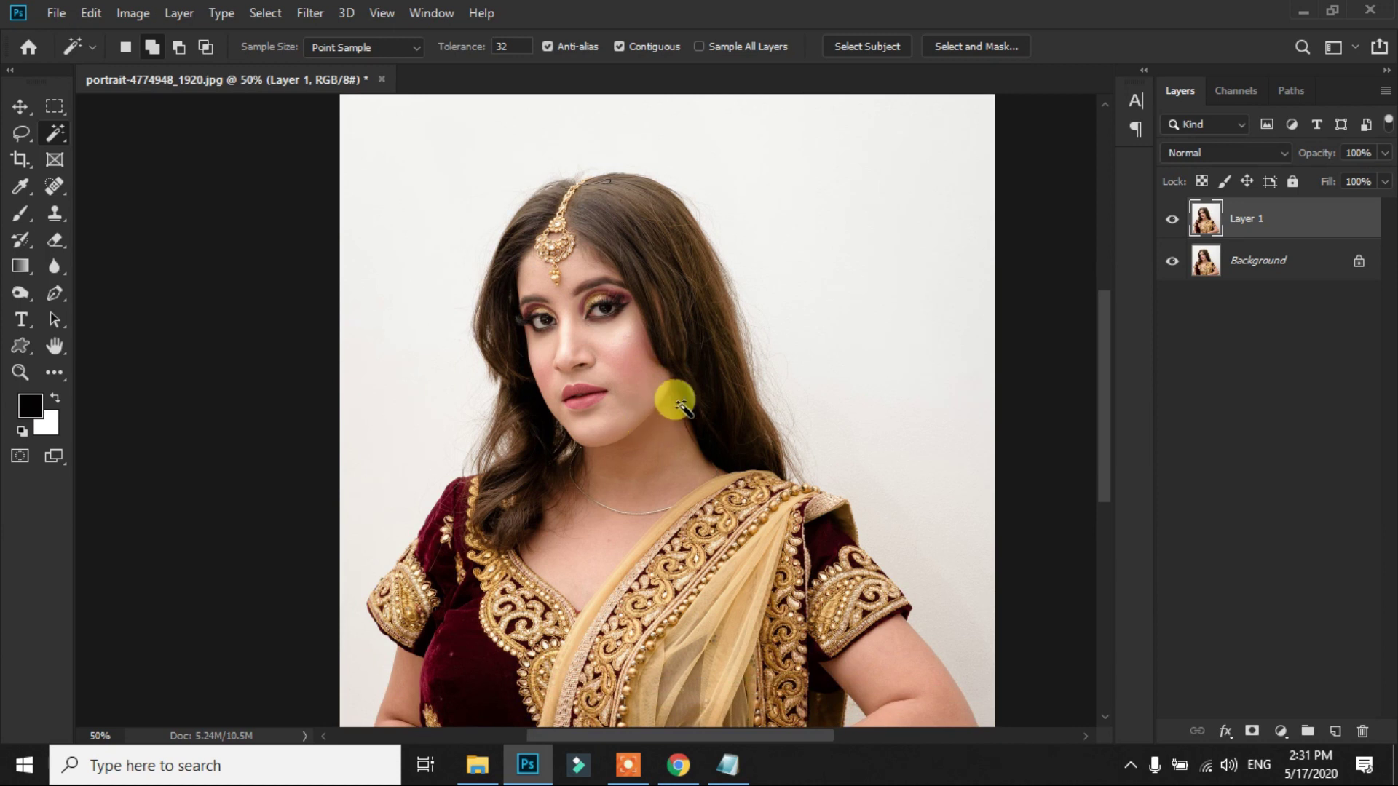
- Return to the remove.bg result in the browser and dismiss the full image download offer
click(677, 766)
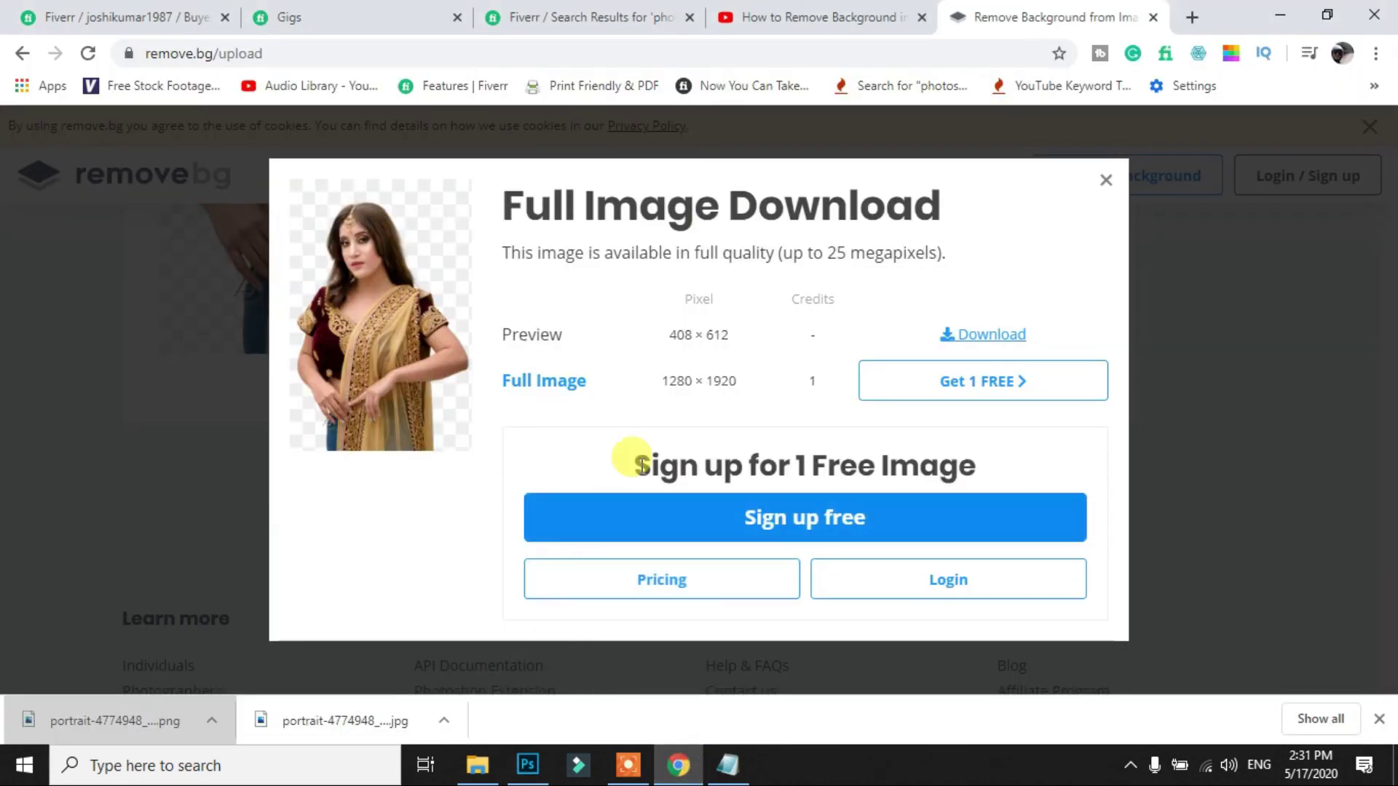
click(1106, 180)
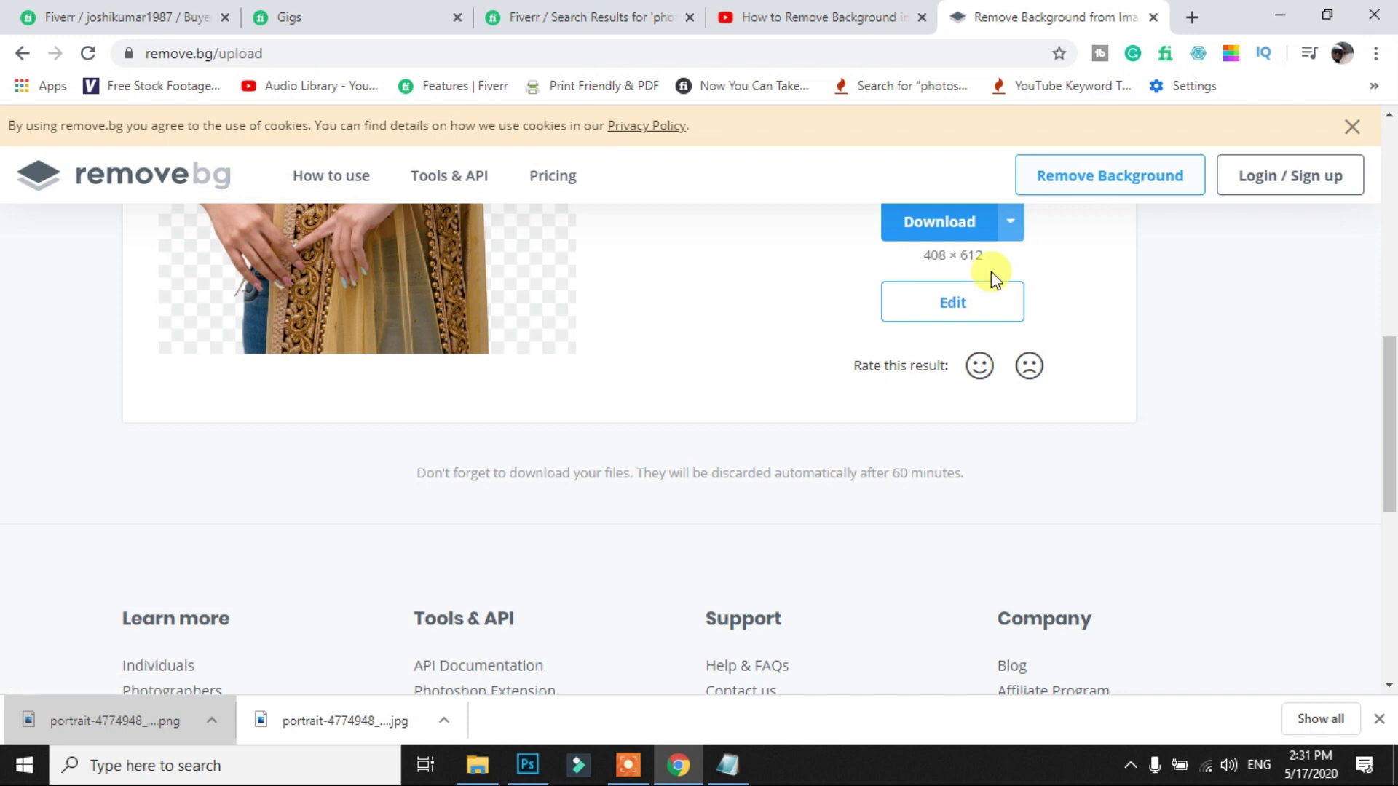
scroll(633, 422, up, 7)
scroll(624, 400, up, 3)
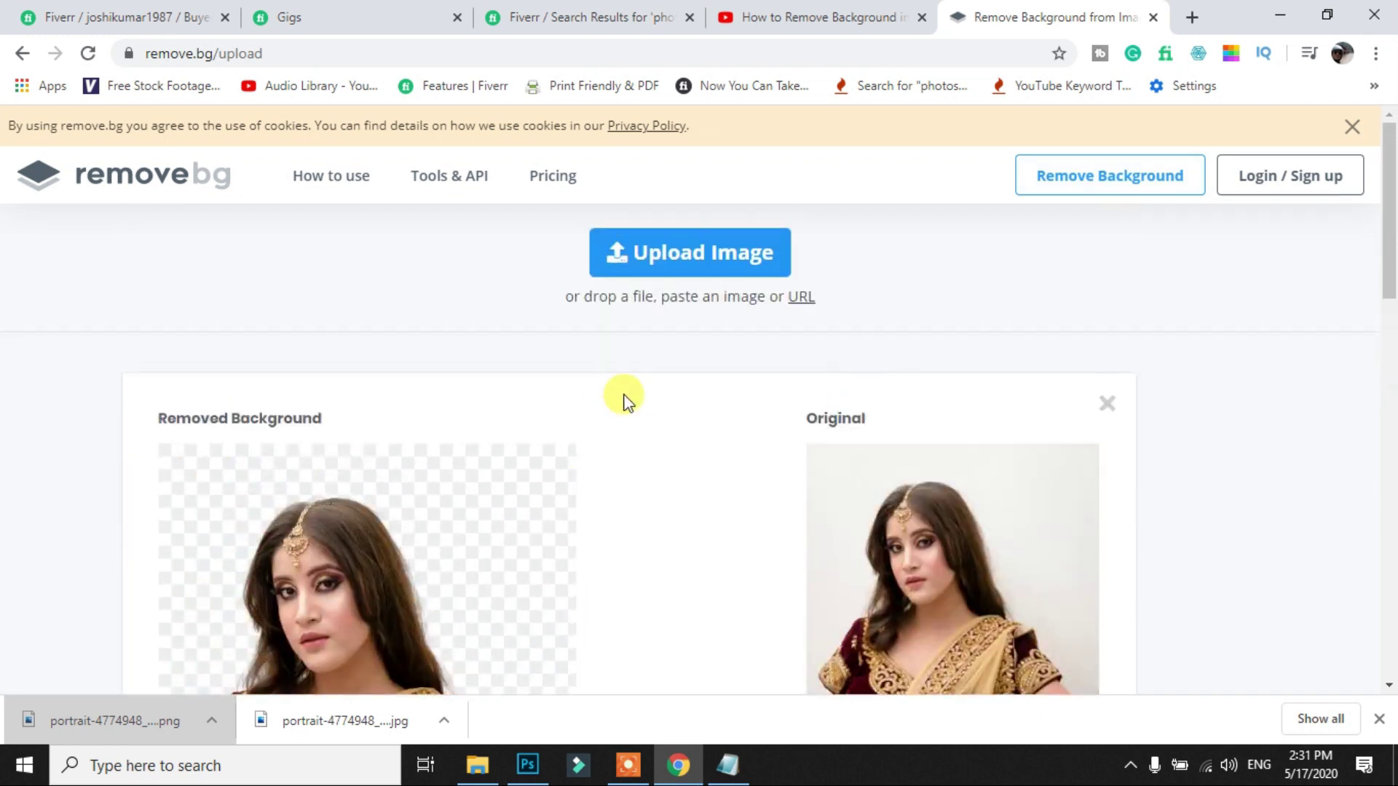
- Remove /upload from the address to reload the remove.bg home page and reach its upload area
click(594, 45)
click(597, 45)
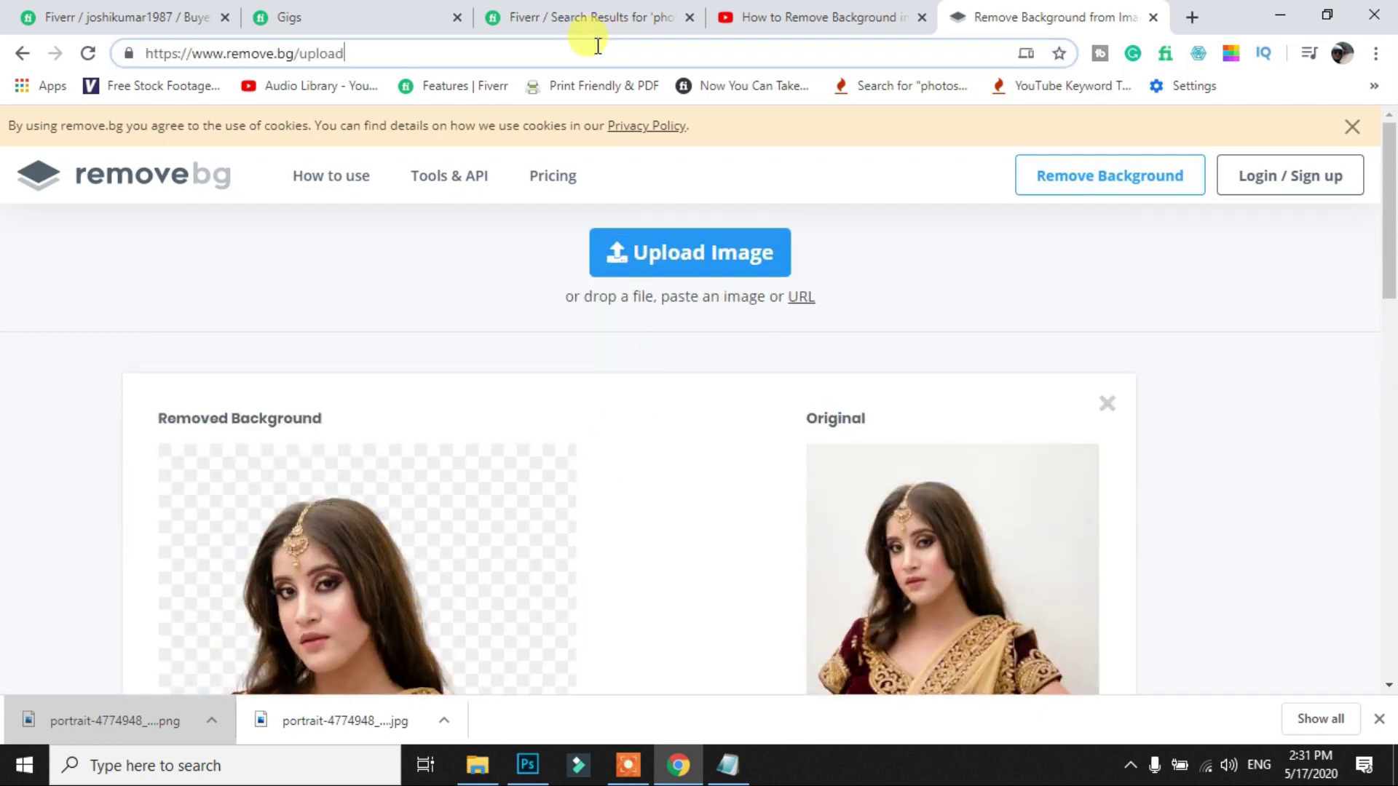
double_click(597, 46)
key(BackSpace)
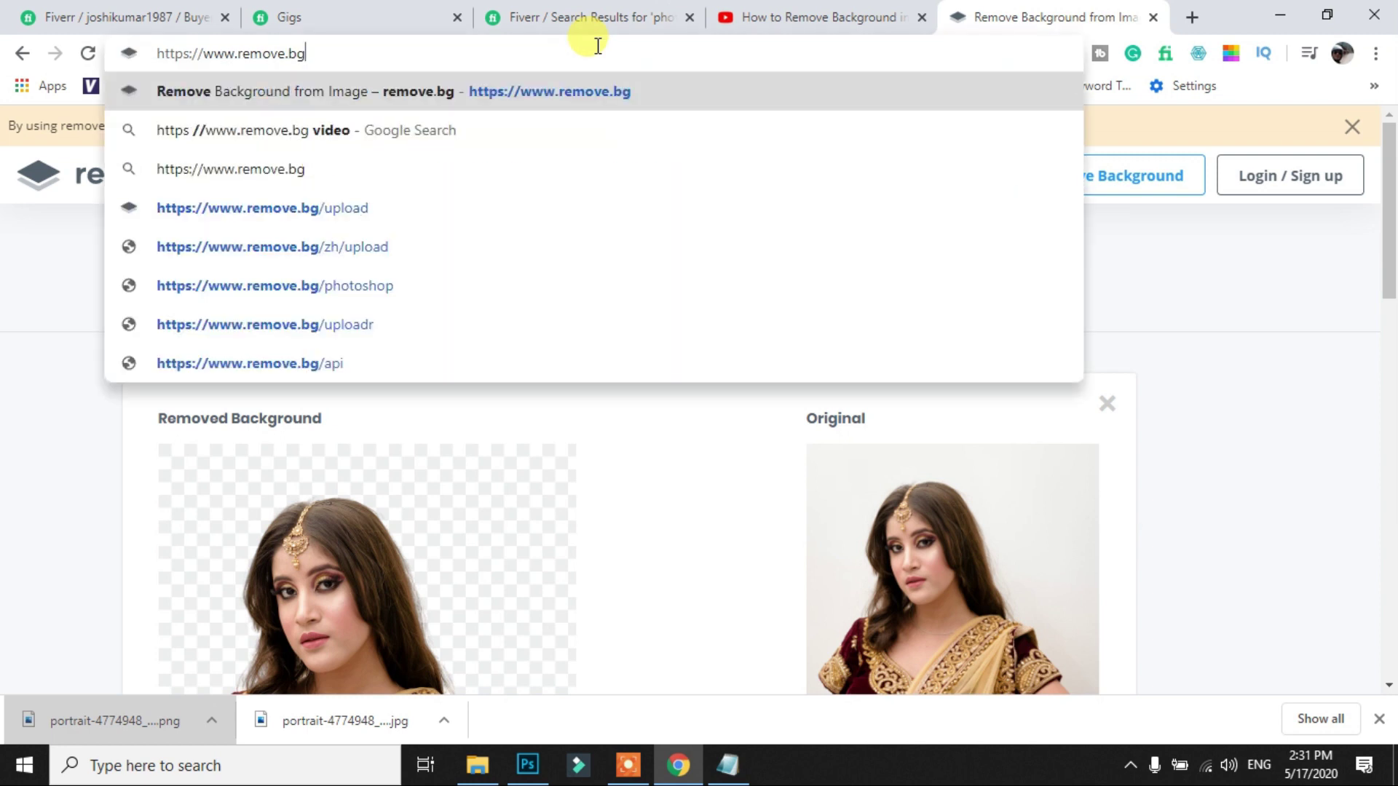
key(Return)
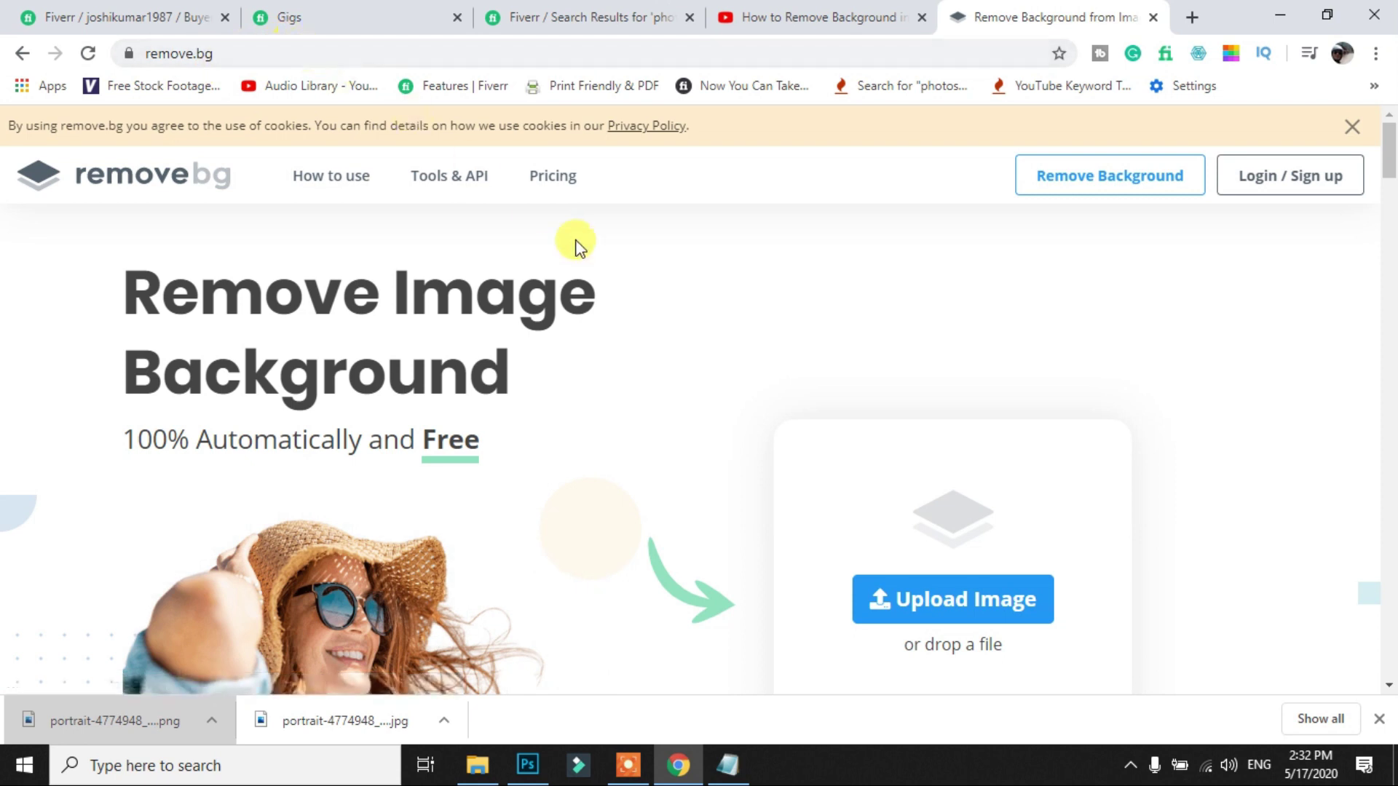
scroll(653, 309, down, 1)
scroll(652, 309, down, 1)
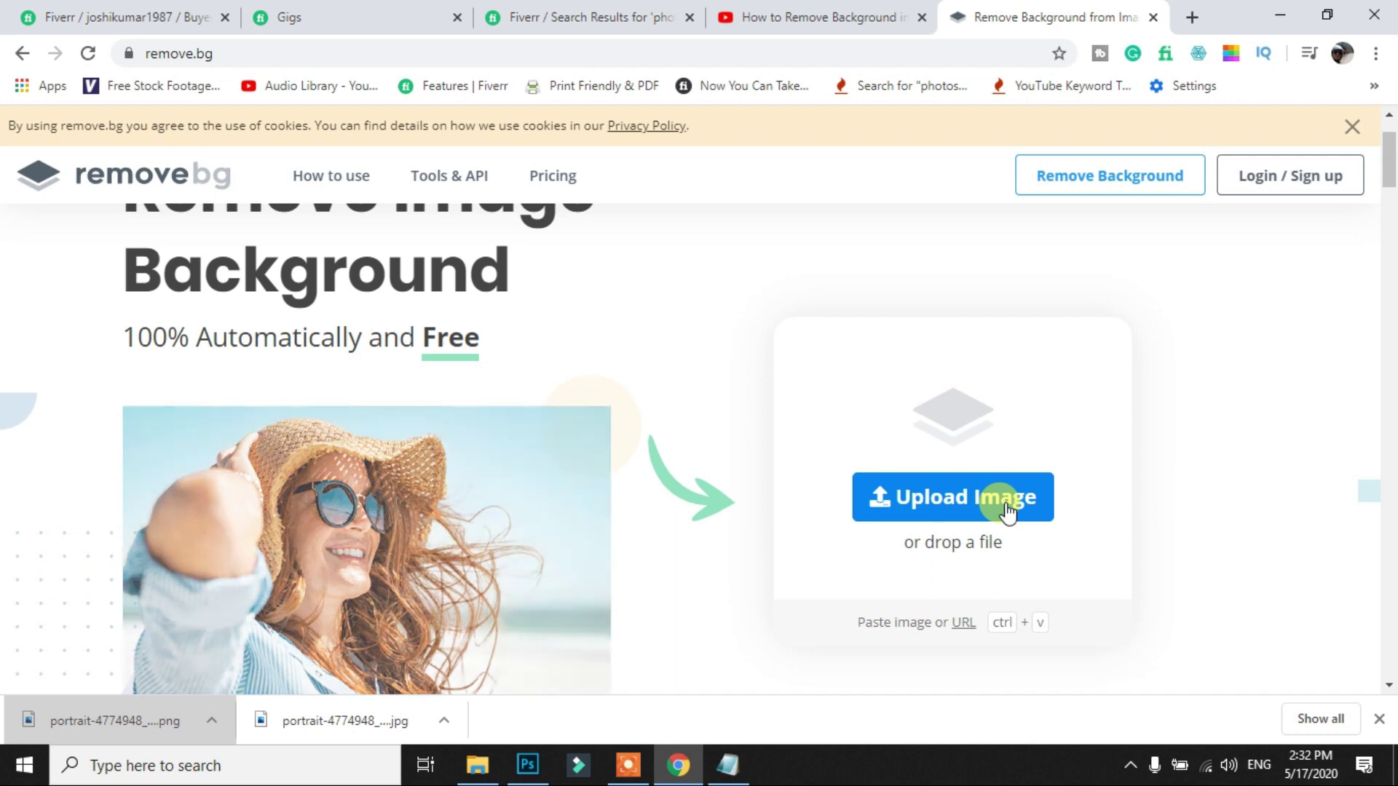
- Upload the portrait-4774948_1920 image to remove.bg
click(984, 512)
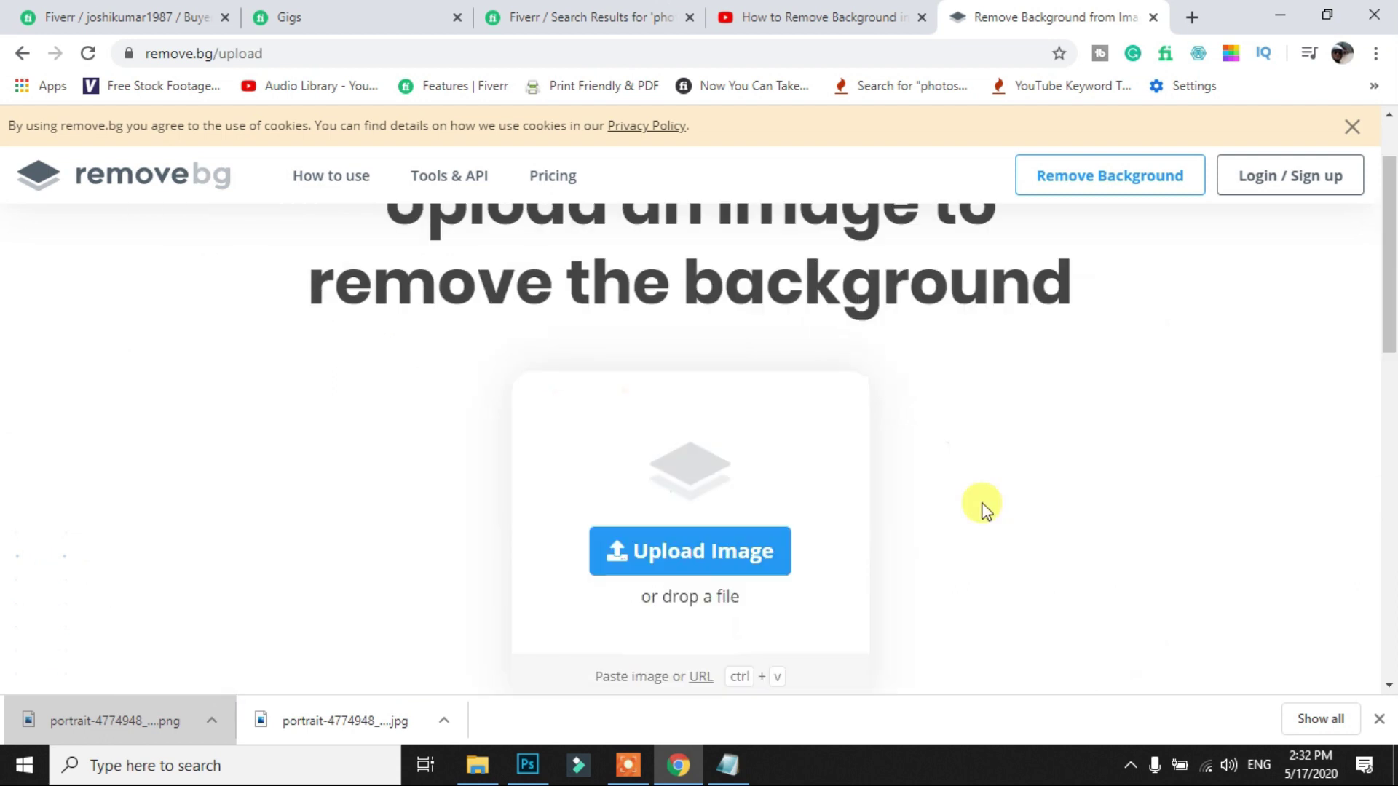
click(772, 555)
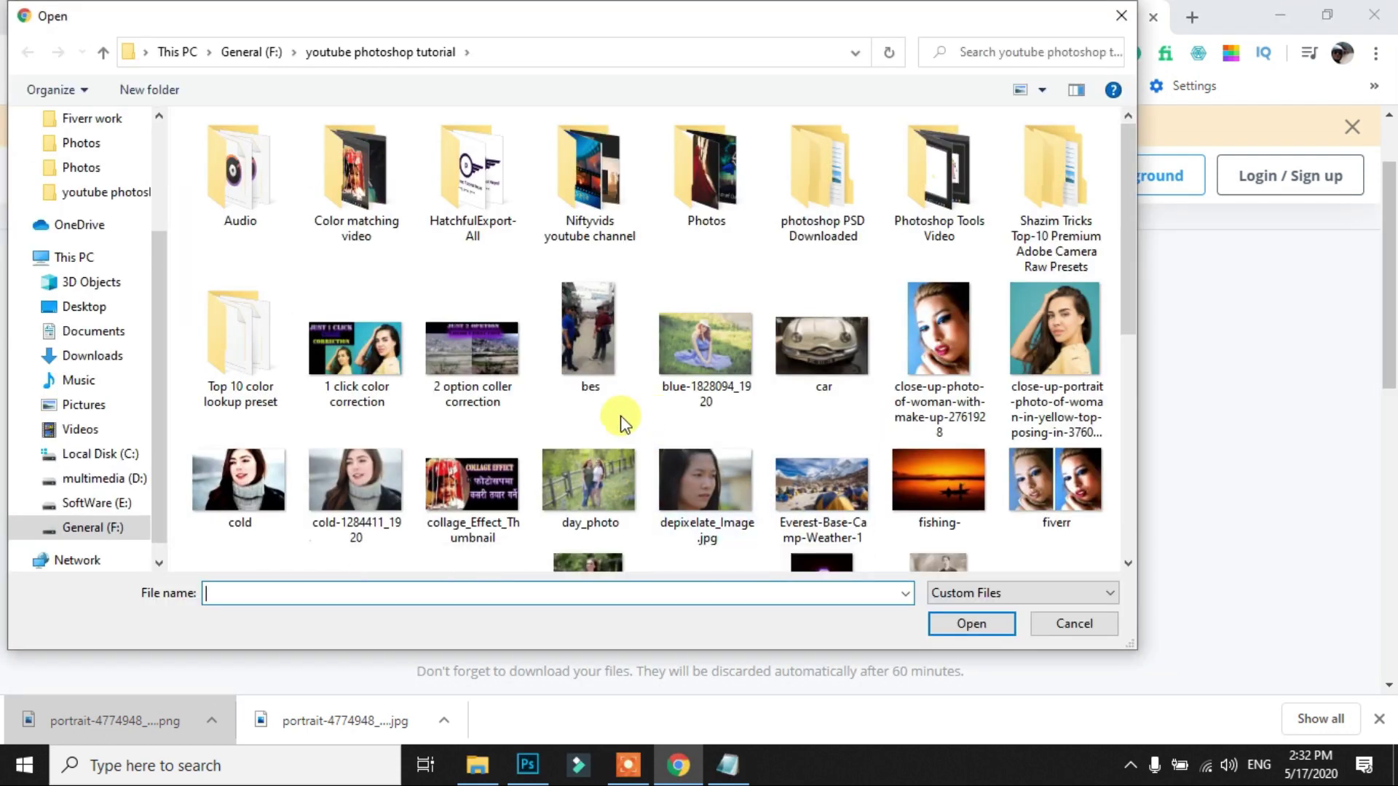
scroll(749, 454, down, 5)
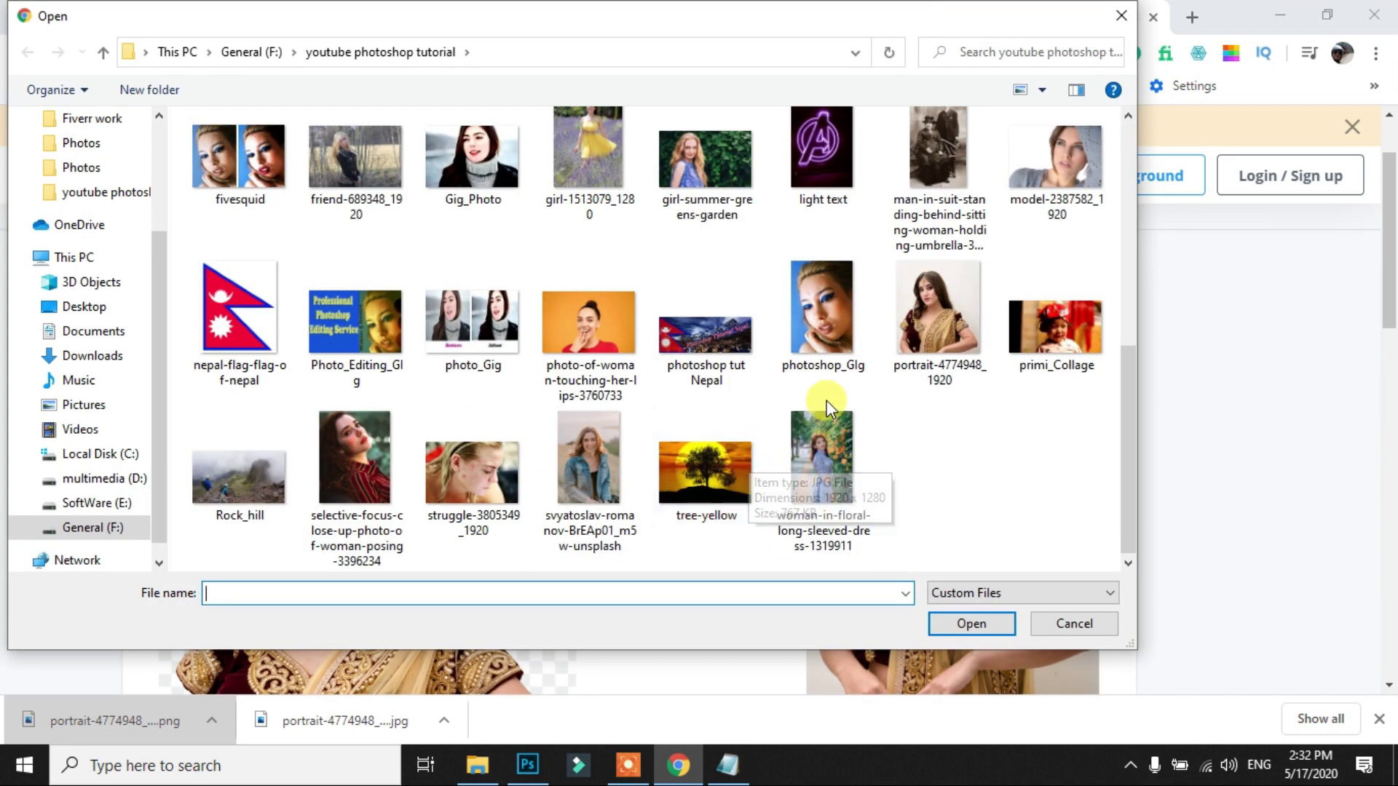
click(936, 322)
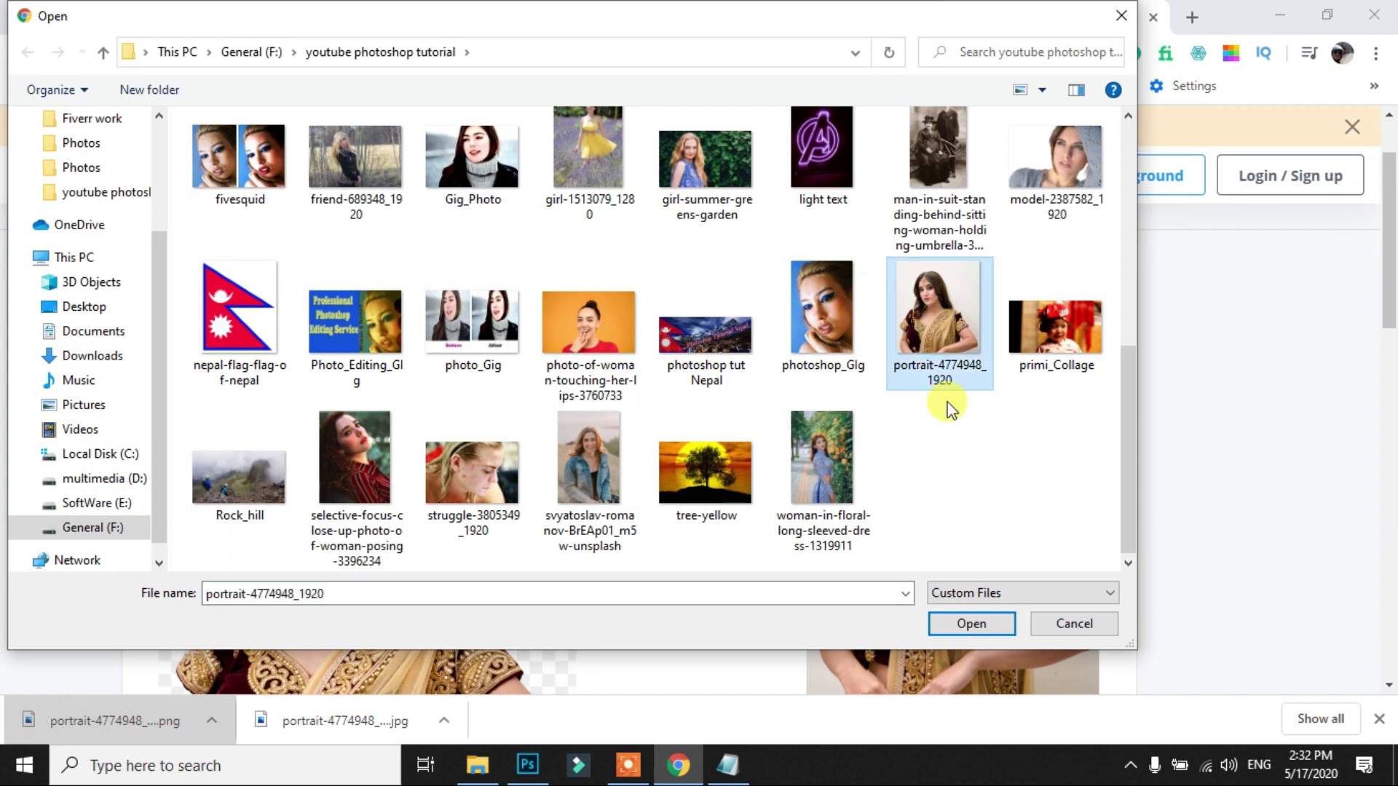
click(973, 624)
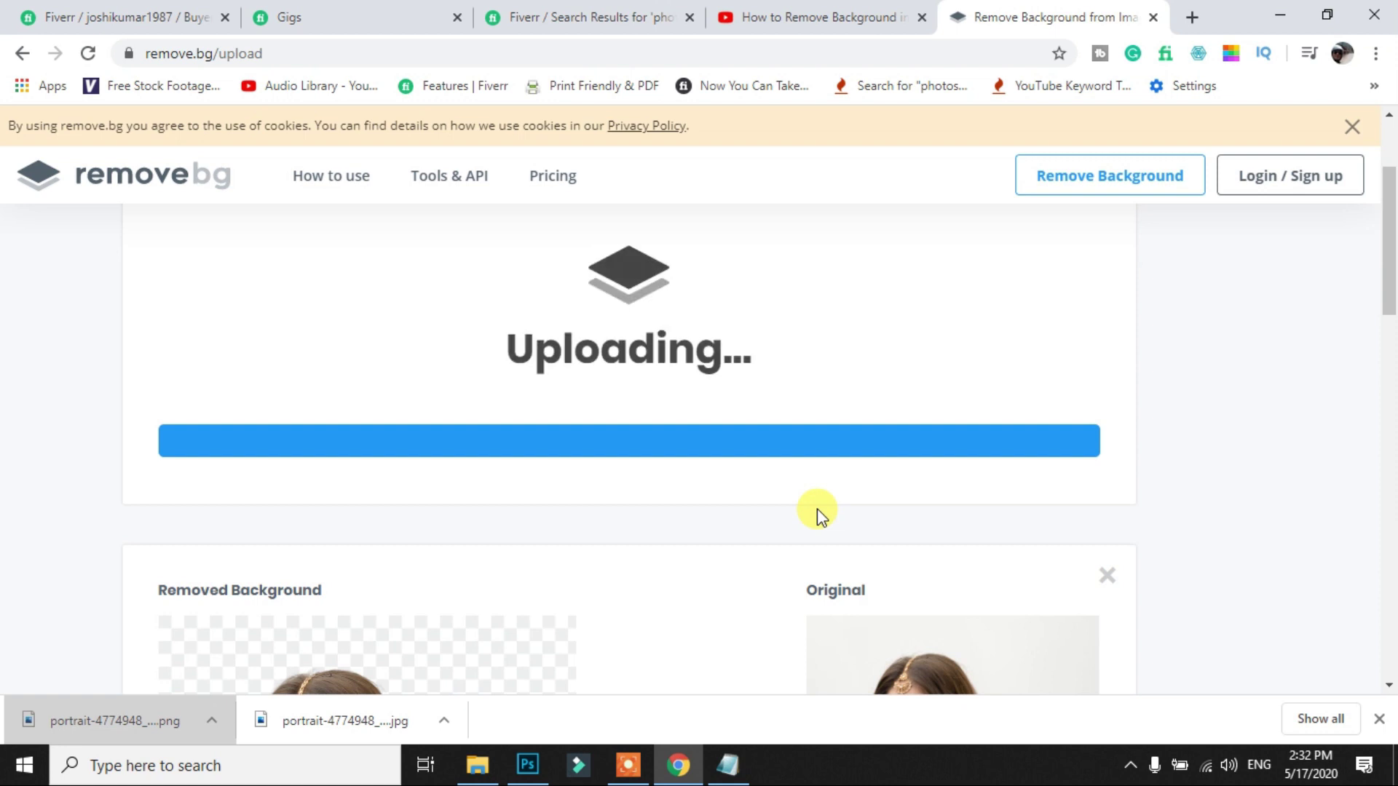
- Download the background-removed preview PNG of the portrait
scroll(817, 509, down, 2)
scroll(819, 517, down, 4)
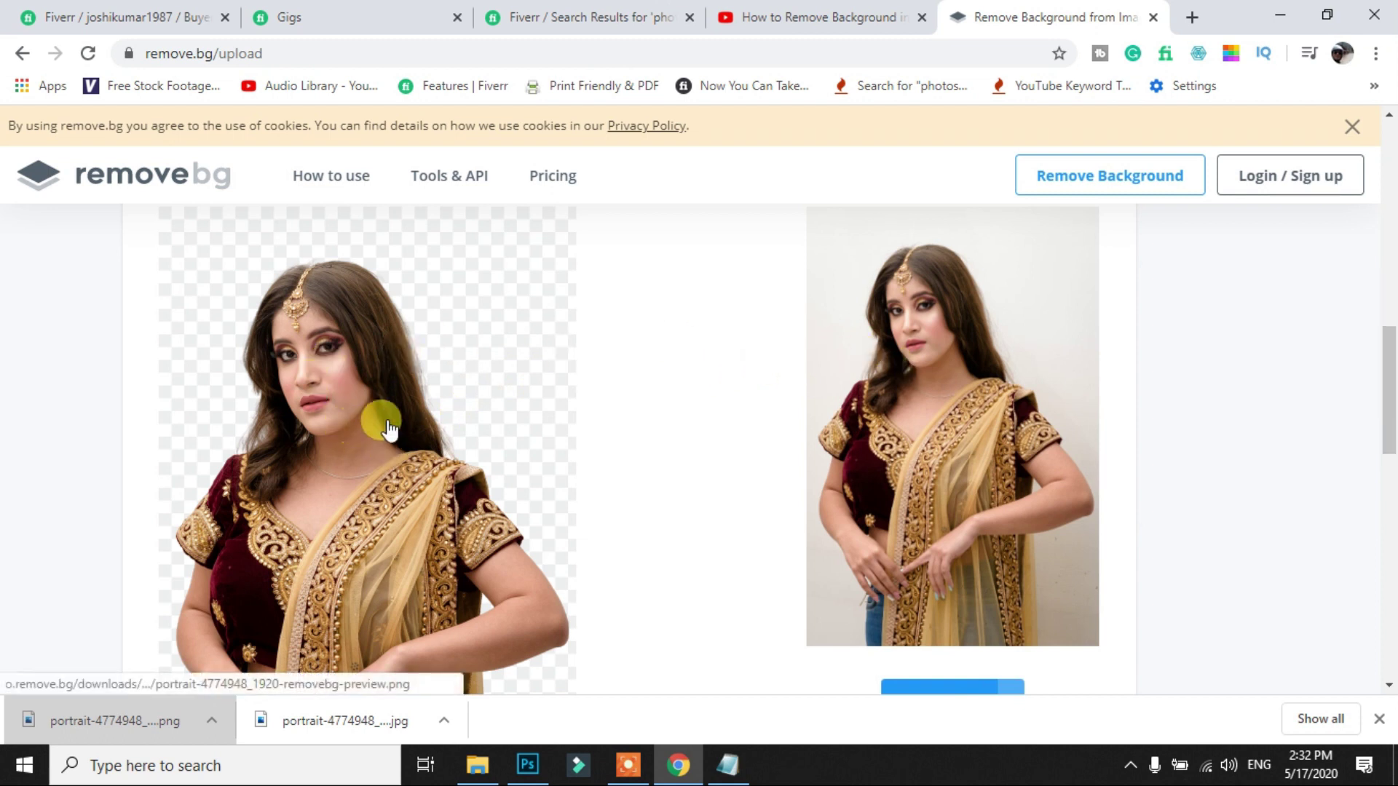
scroll(541, 446, down, 4)
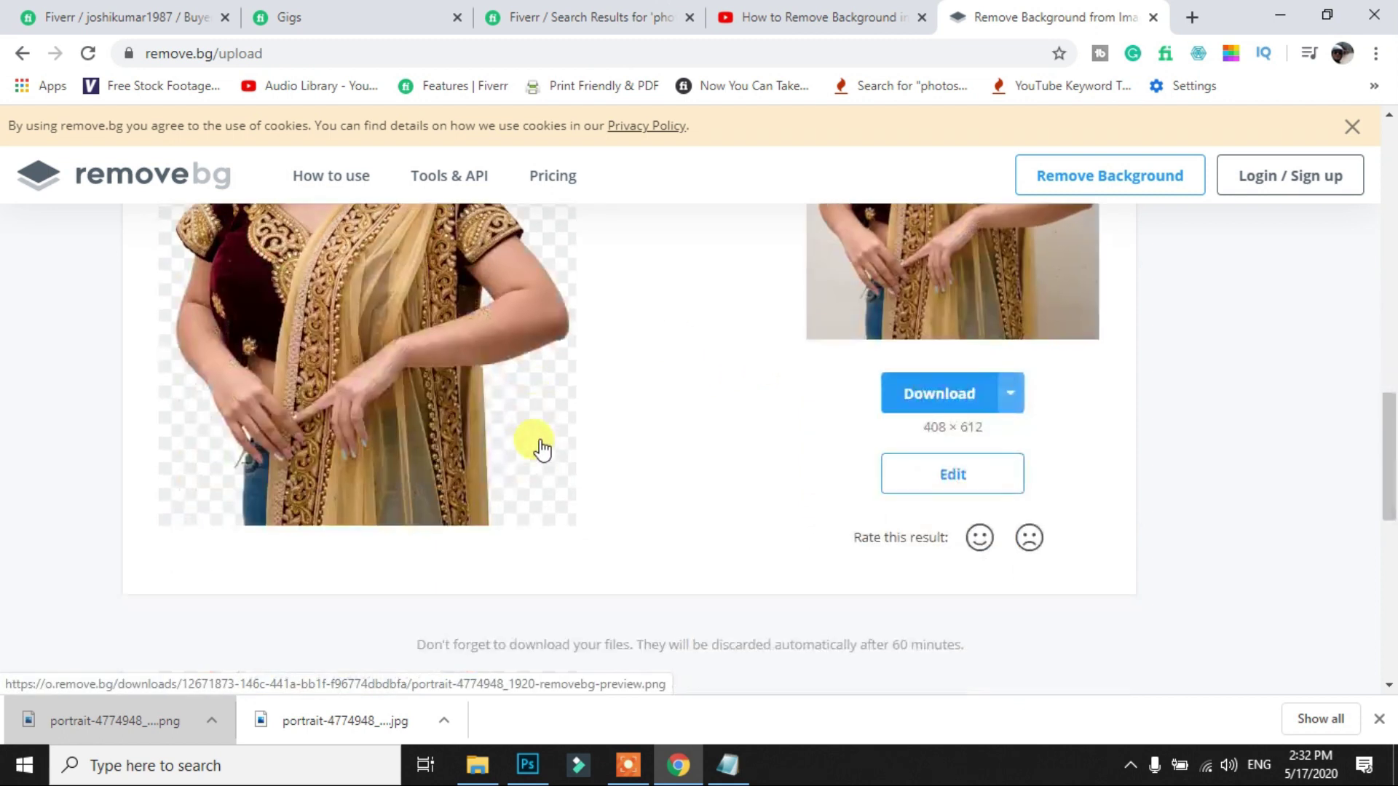
scroll(539, 446, up, 3)
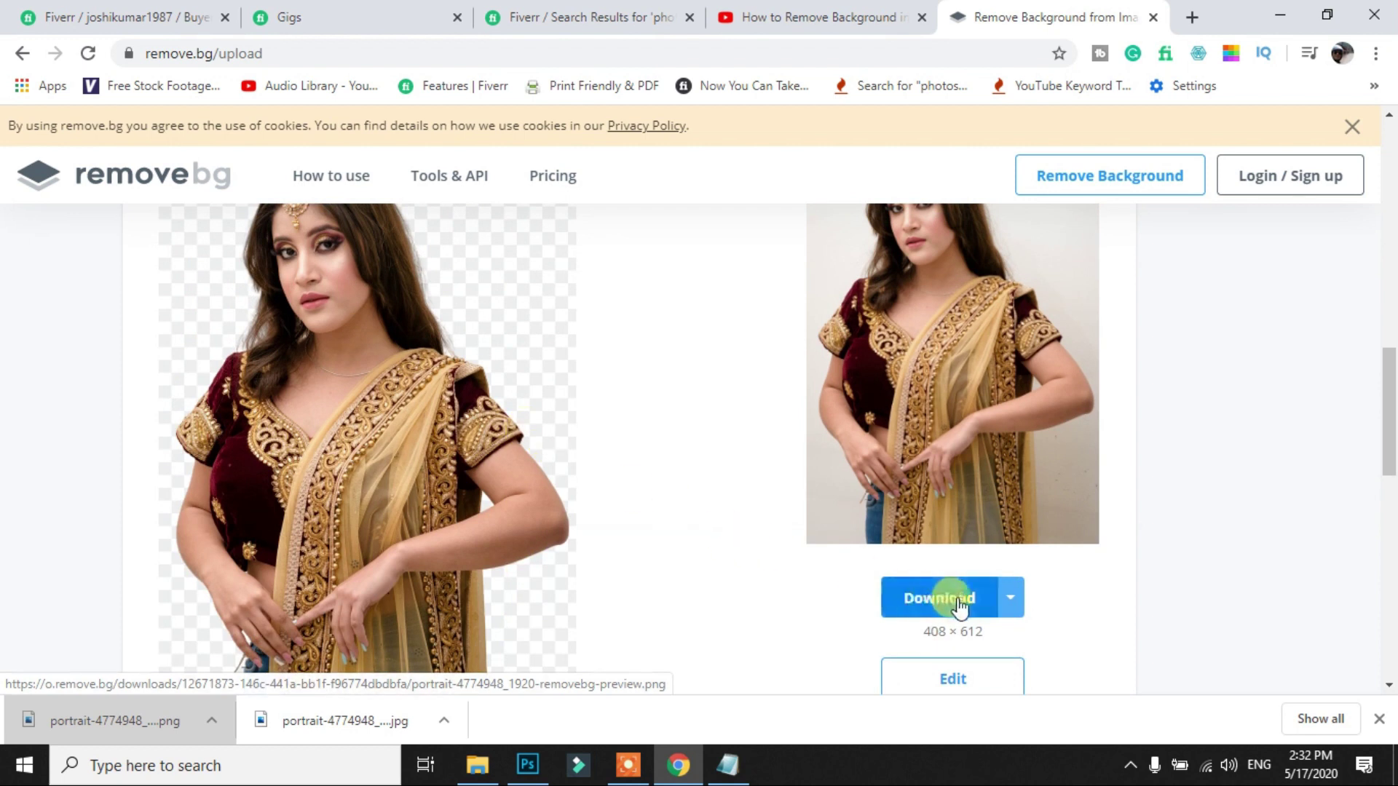
click(942, 592)
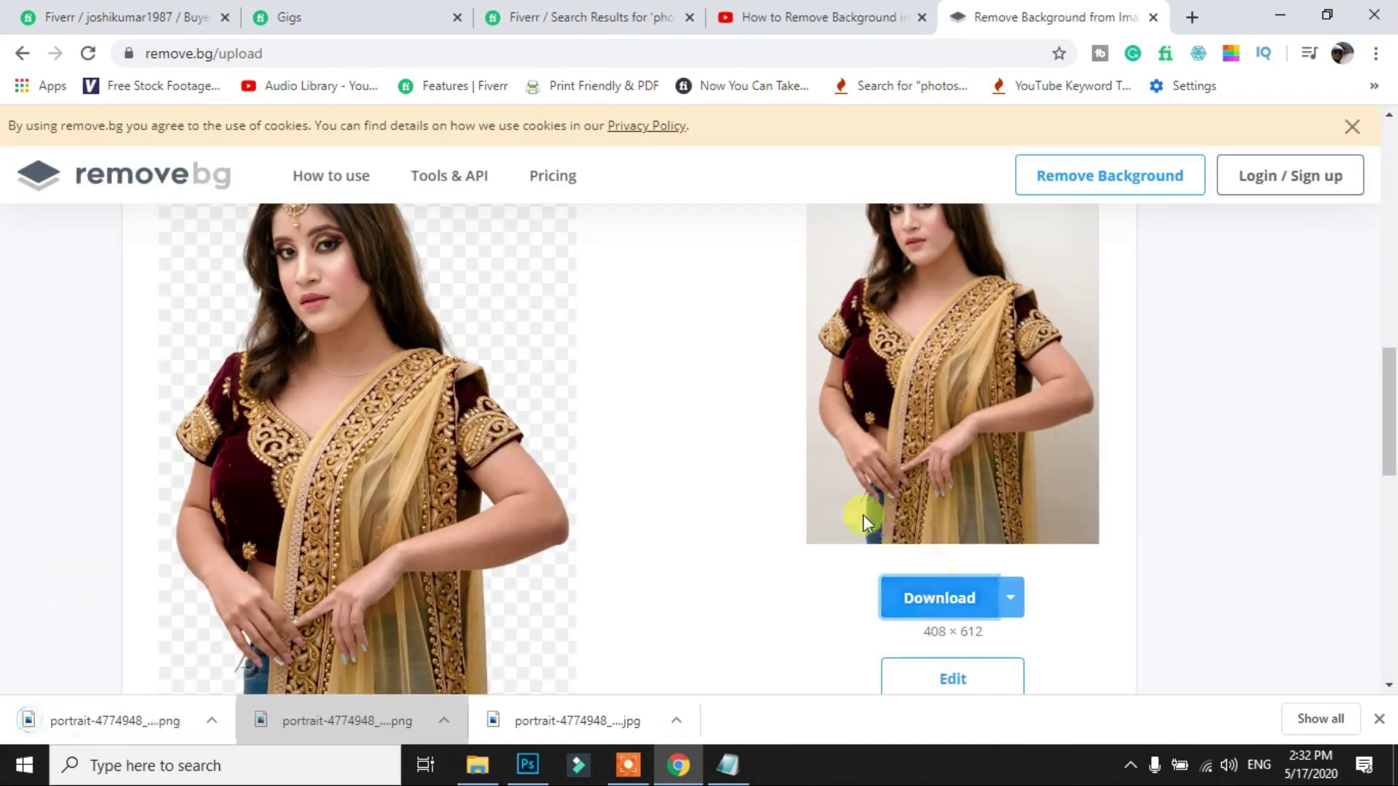
- Try the Full Image download size, dismiss its offer, and minimize the browser
scroll(822, 506, up, 1)
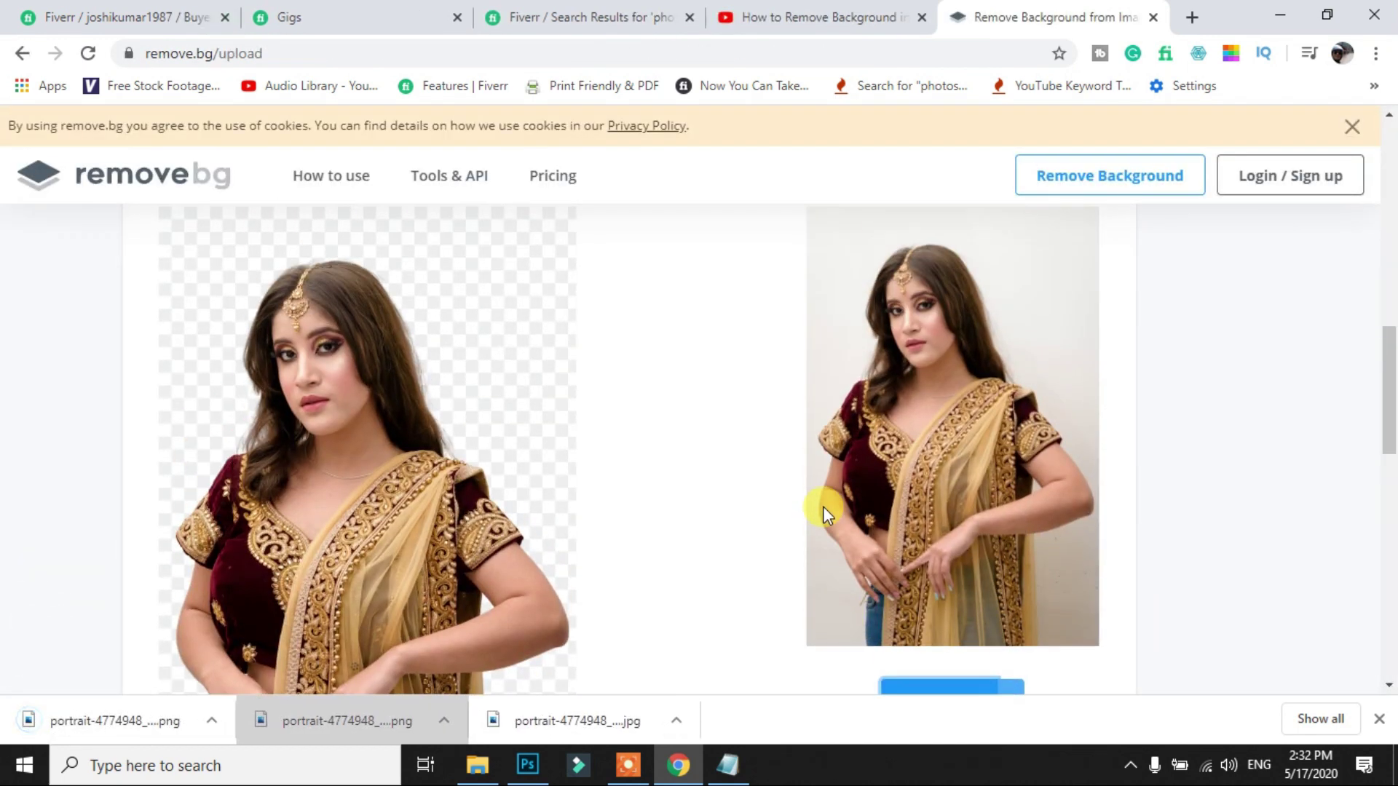
scroll(976, 583, down, 3)
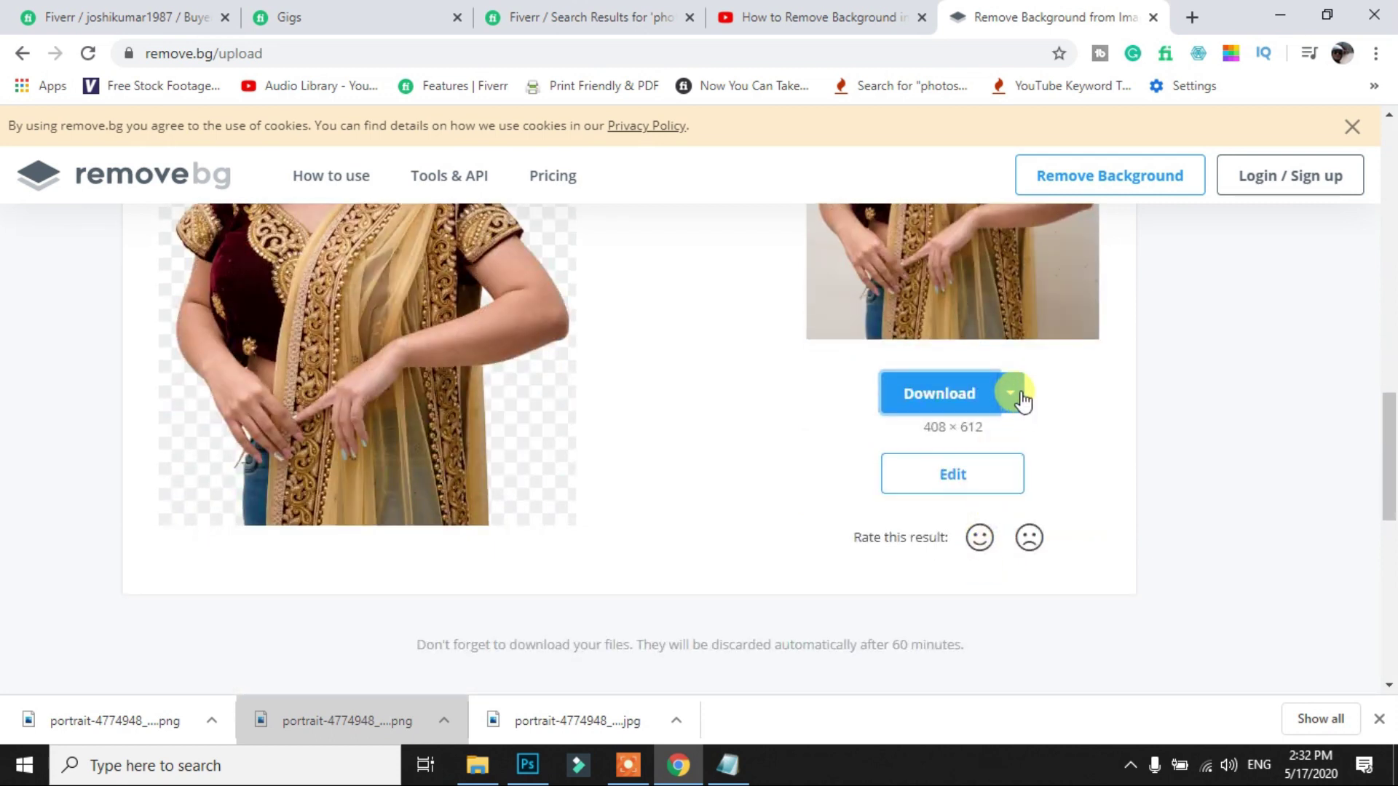
click(1012, 396)
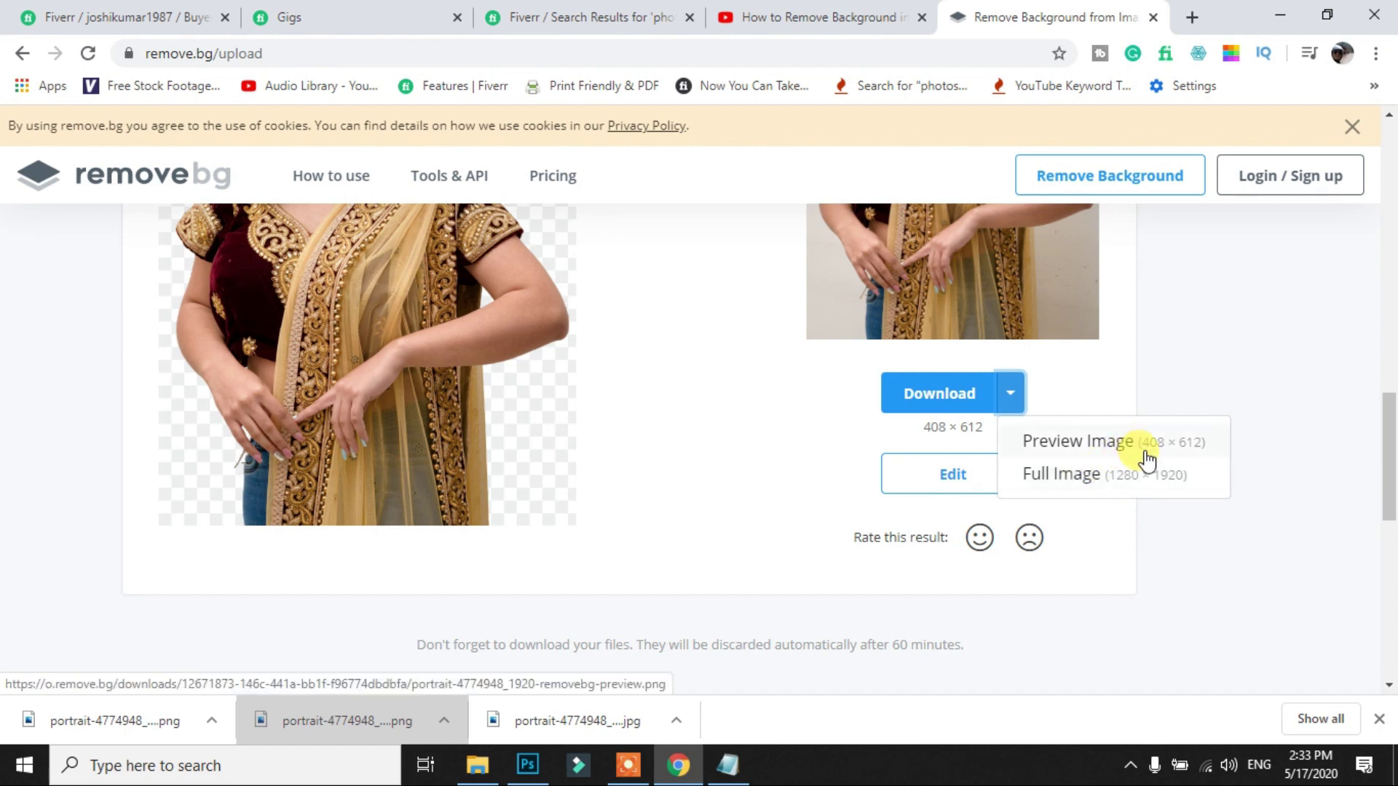
click(1095, 480)
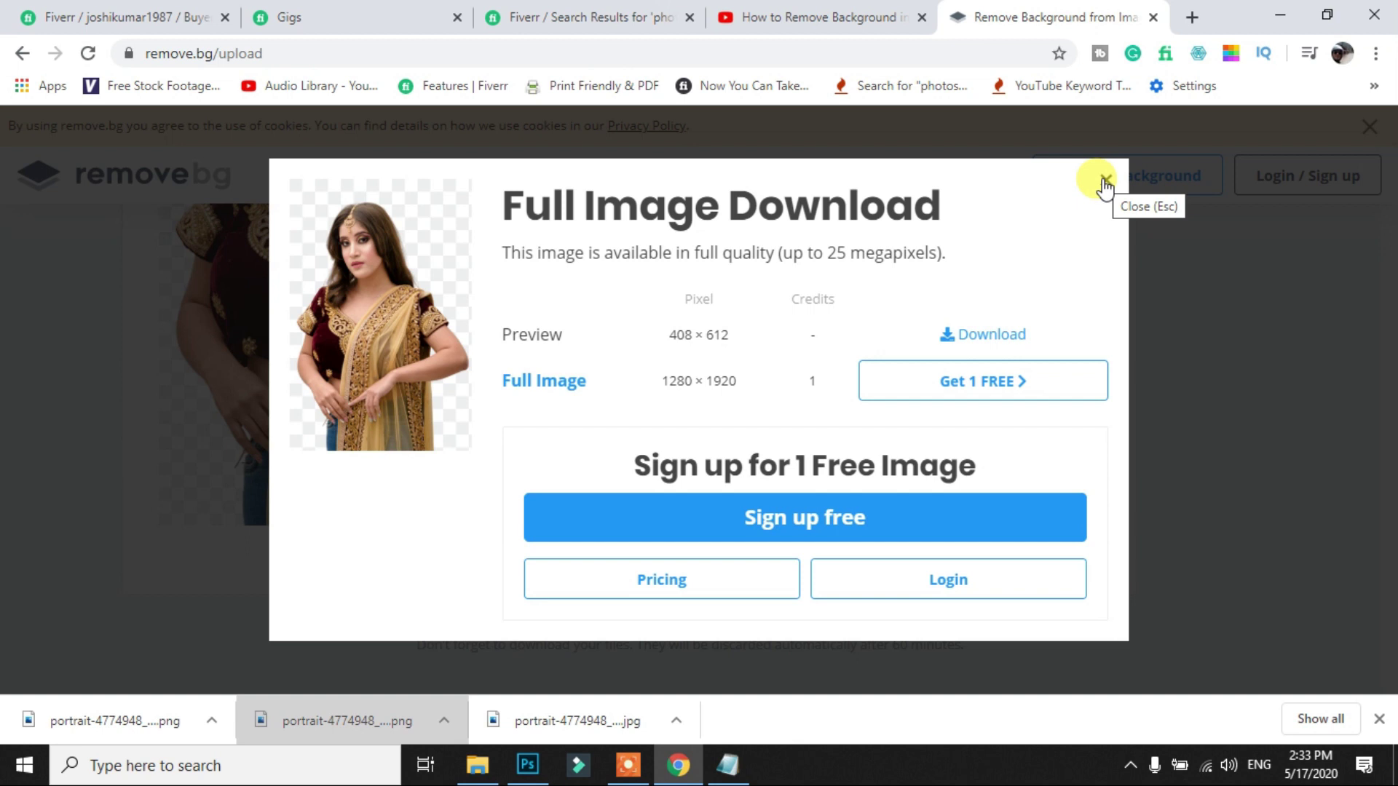
click(1104, 181)
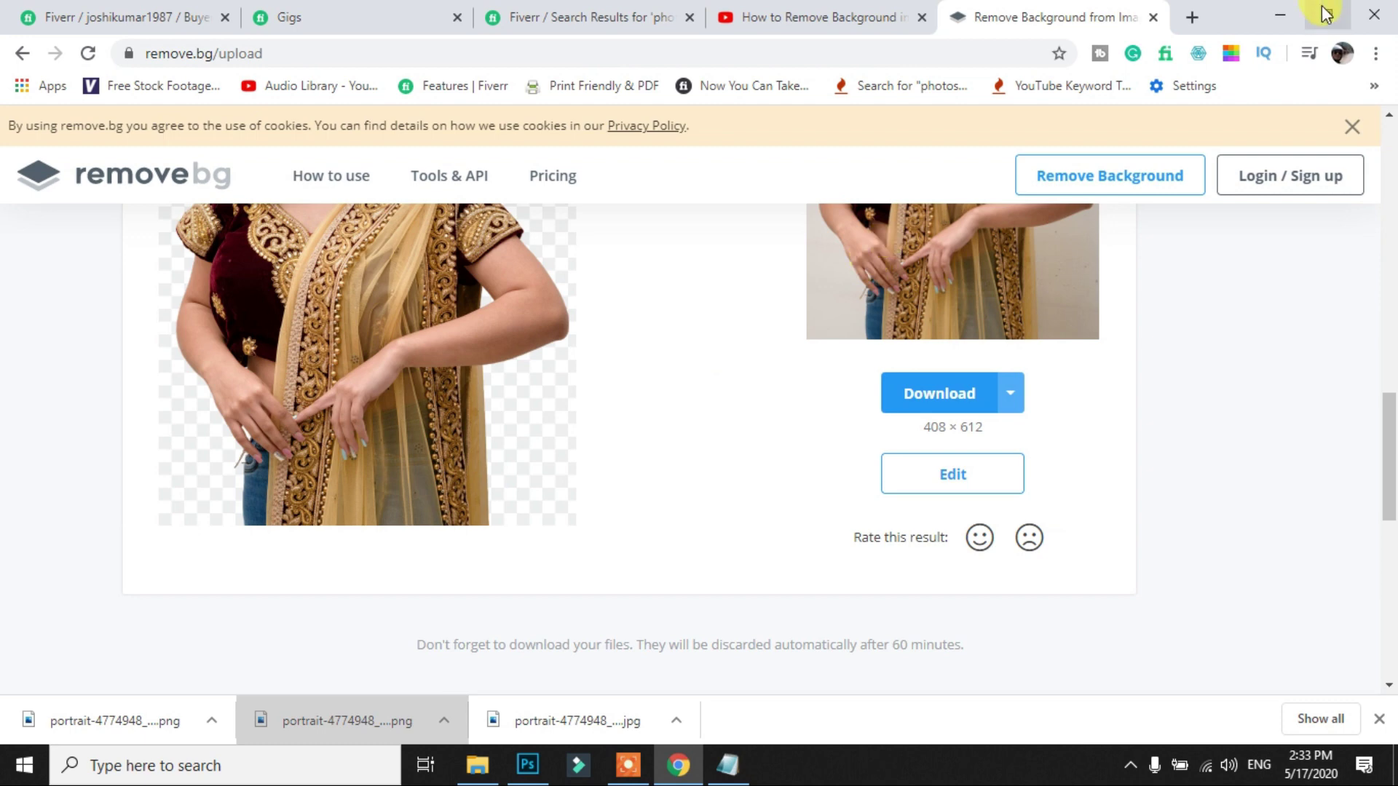
click(1278, 21)
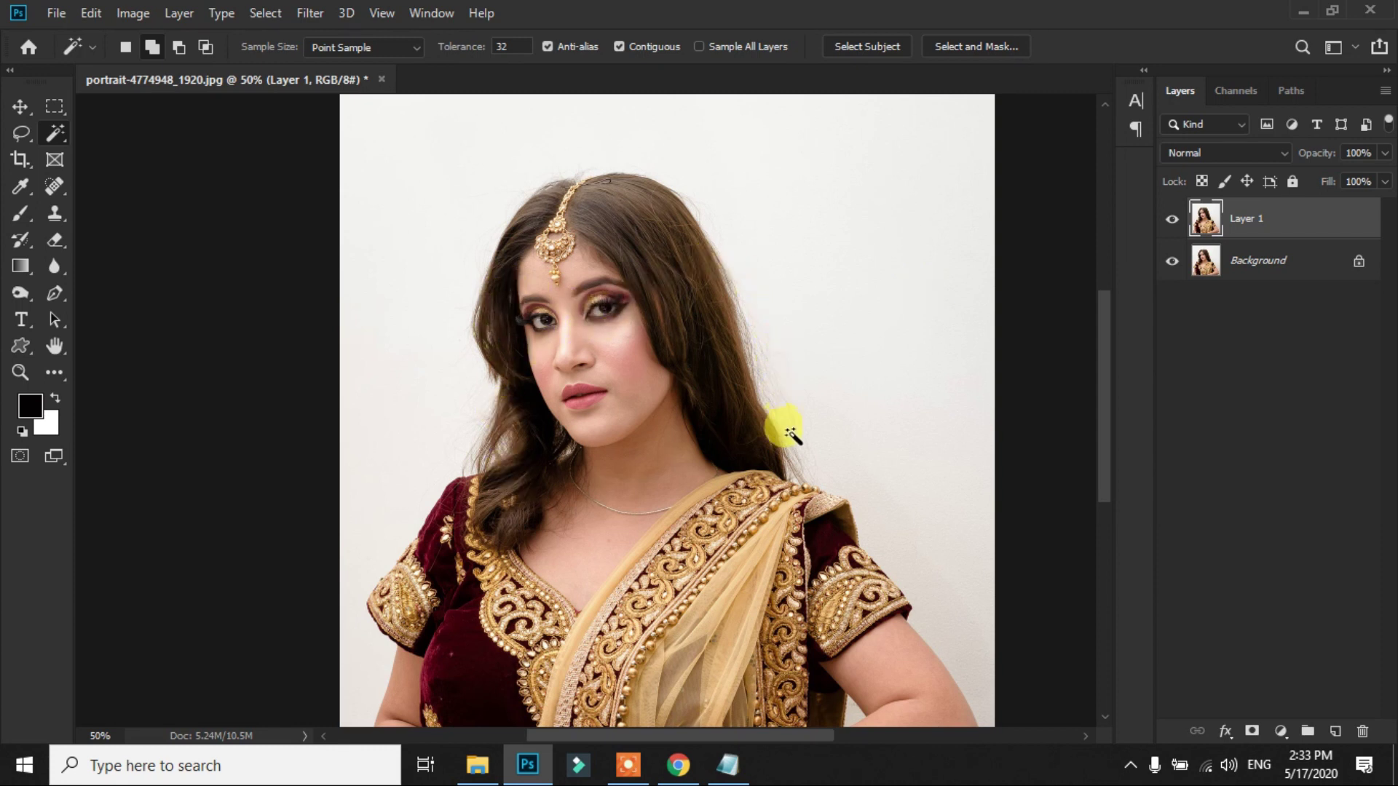
- Scroll the canvas to view the portrait
scroll(806, 391, down, 1)
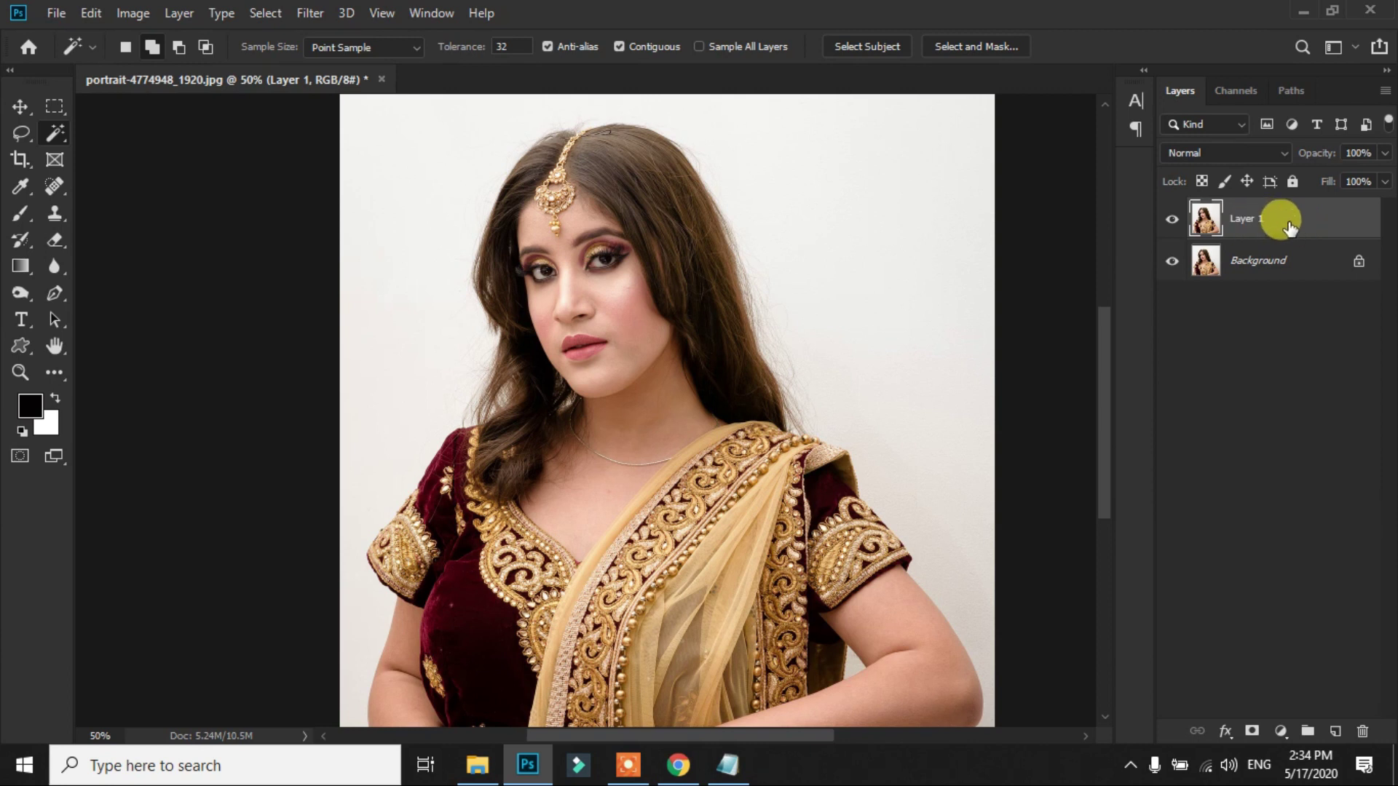
- Enter Select and Mask and keep the view mode set to Overlay
click(274, 14)
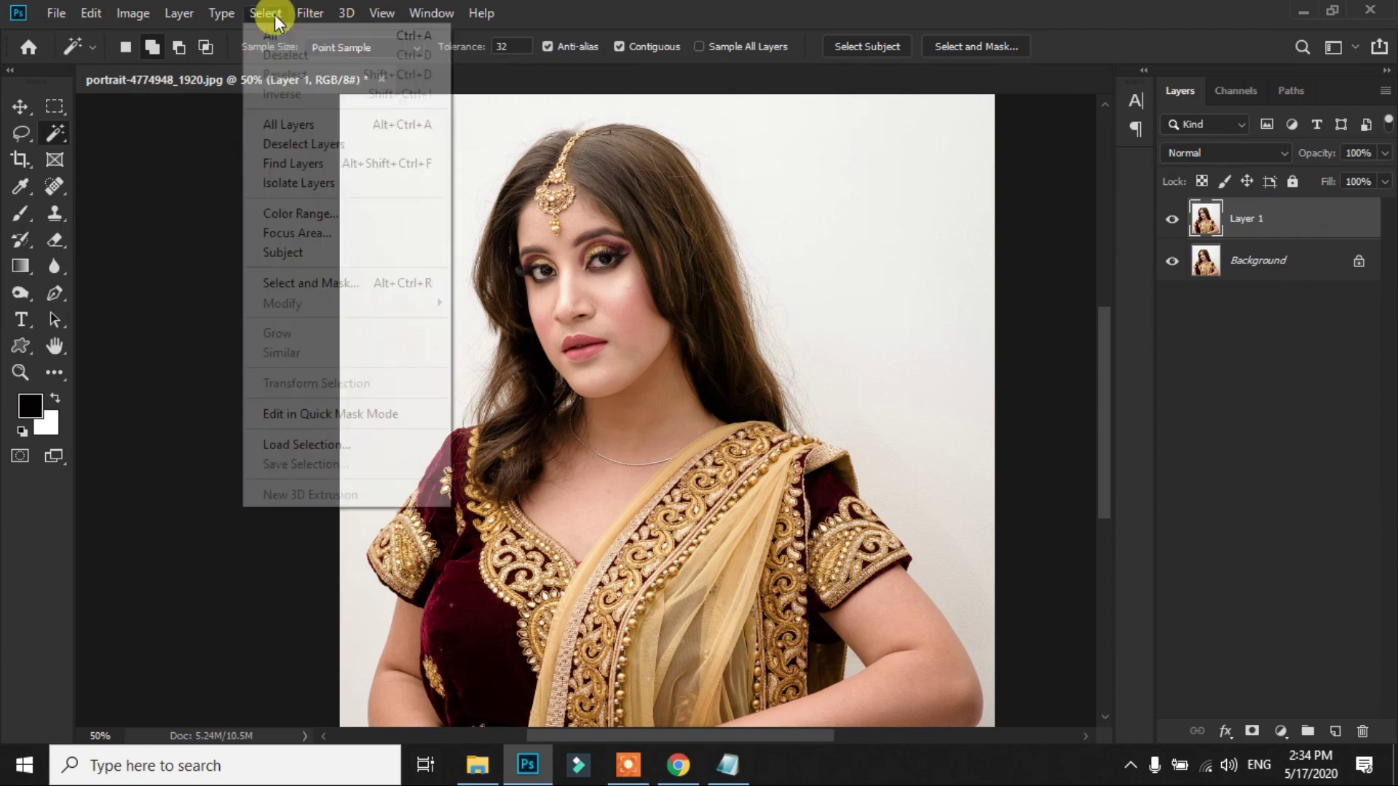
click(365, 284)
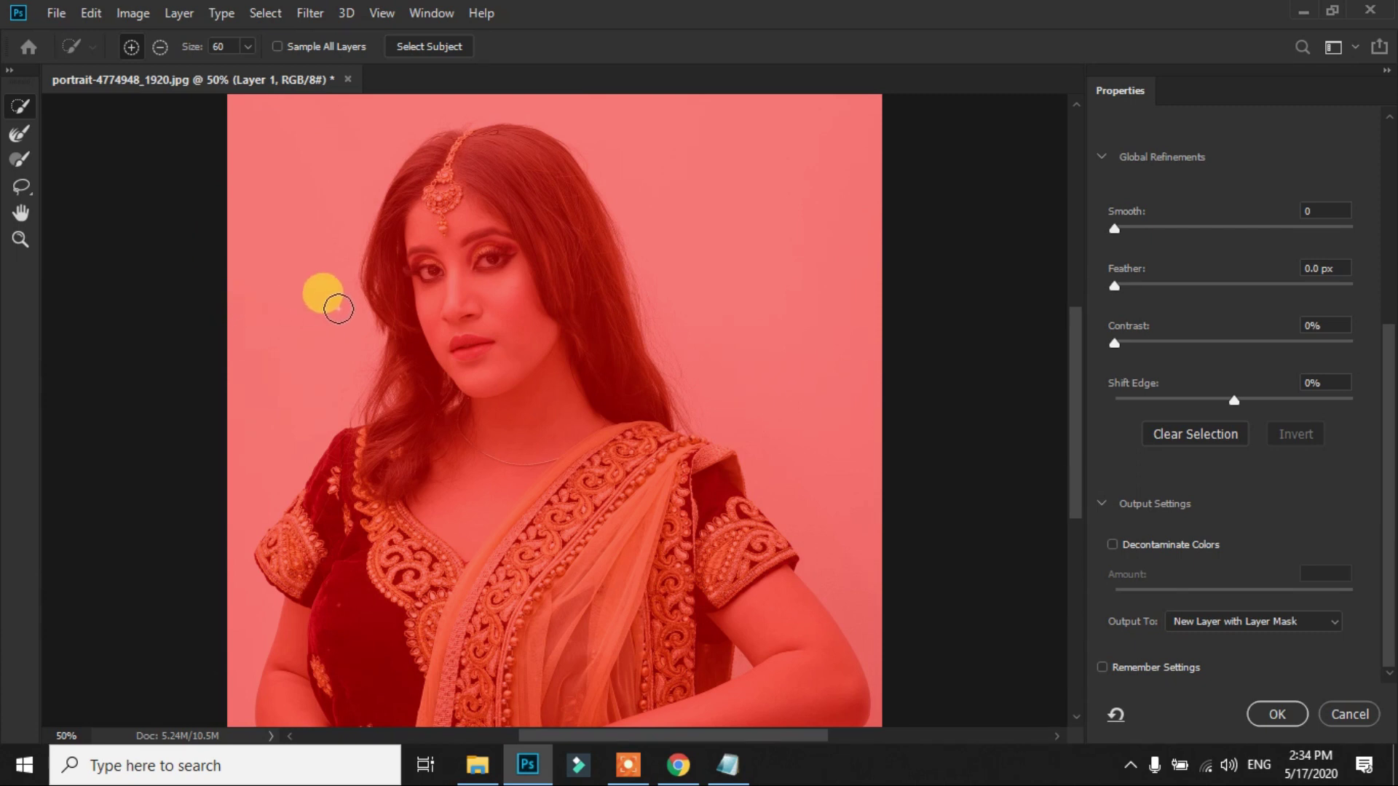
scroll(1244, 244, up, 1)
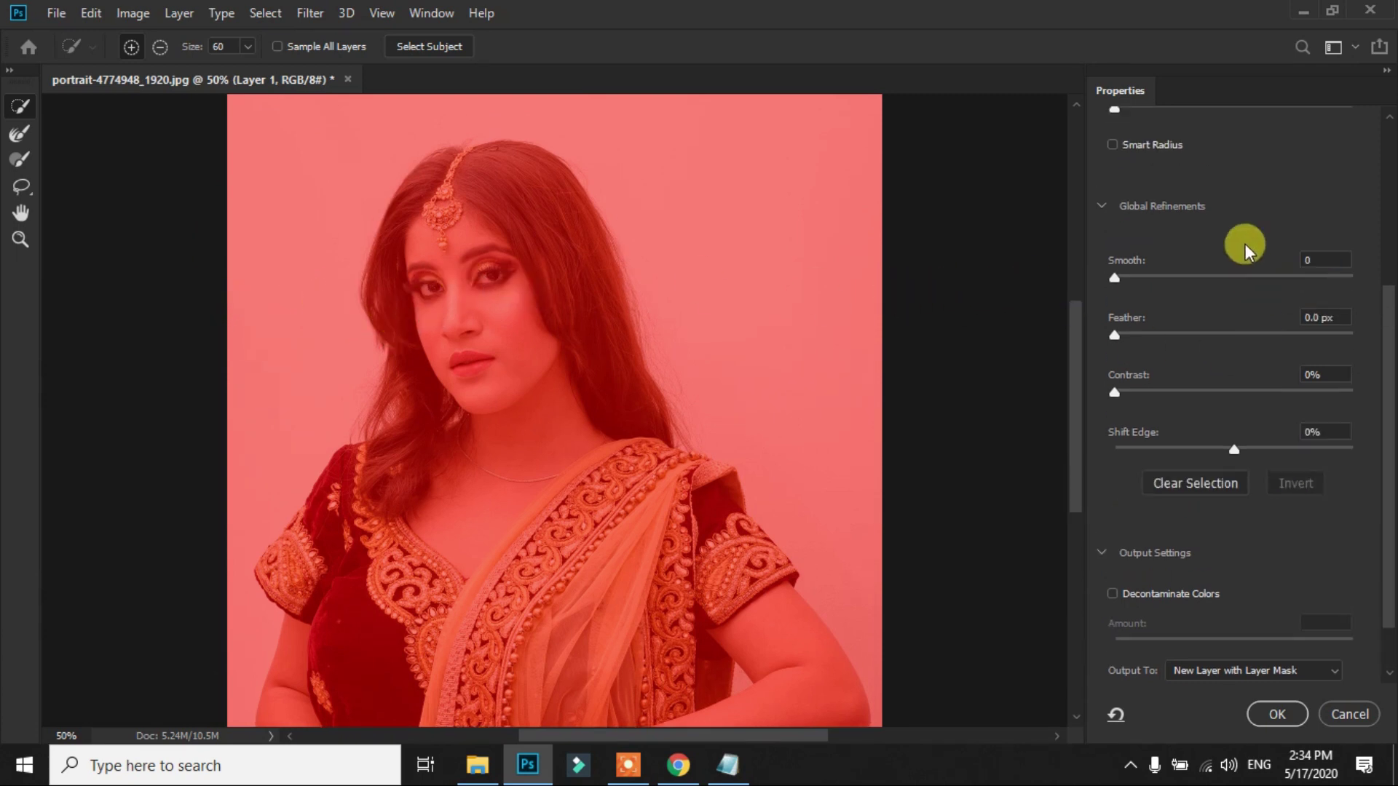
scroll(1225, 193, up, 2)
scroll(1190, 234, up, 1)
scroll(1187, 222, up, 2)
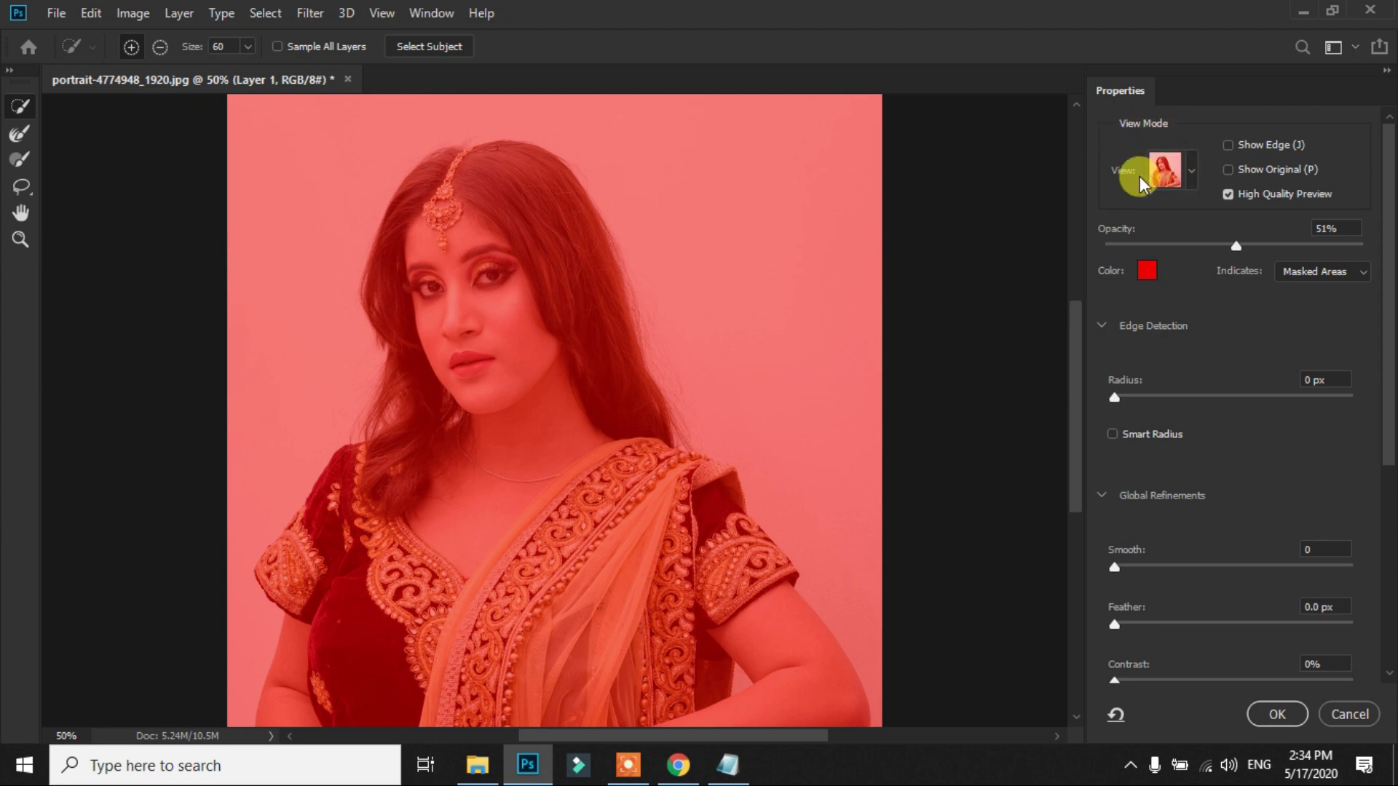
click(1191, 171)
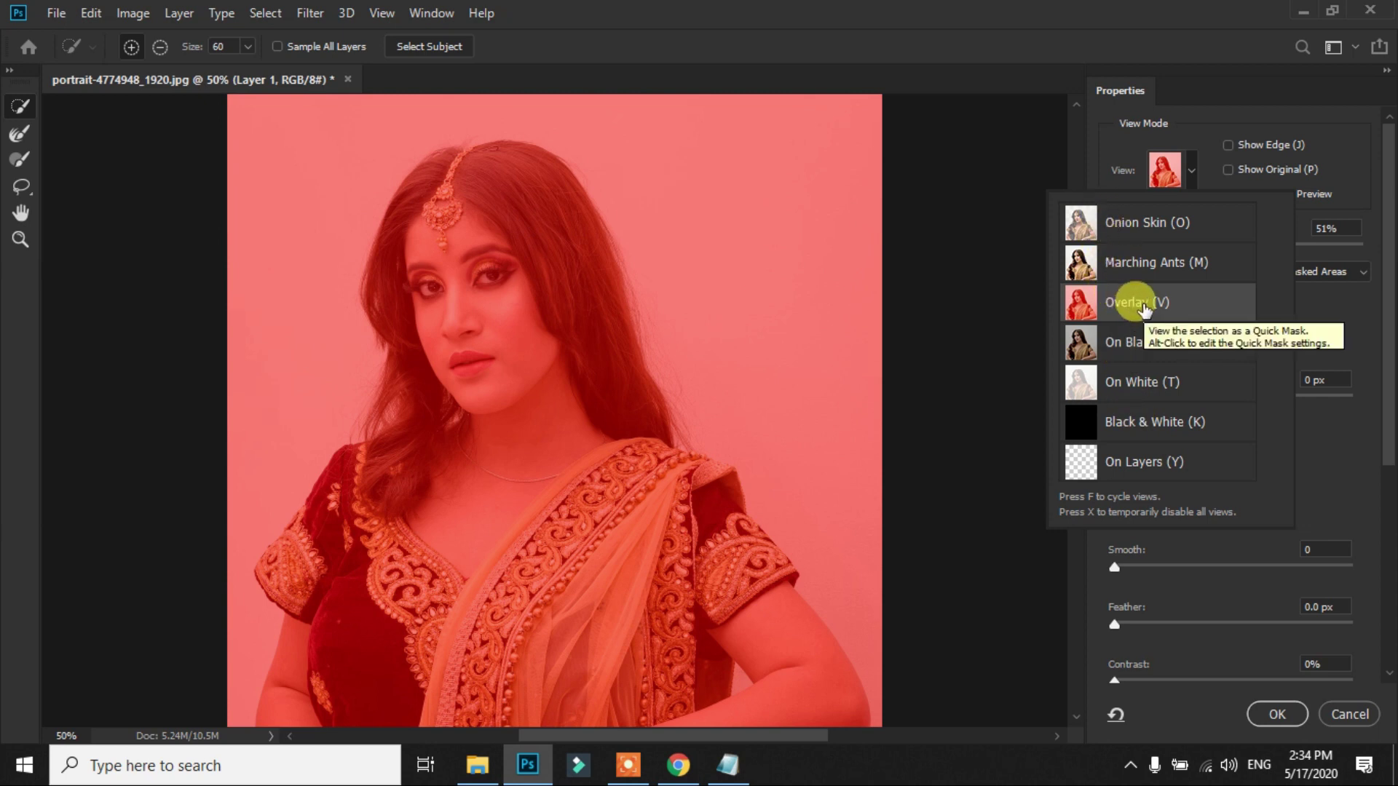
click(961, 282)
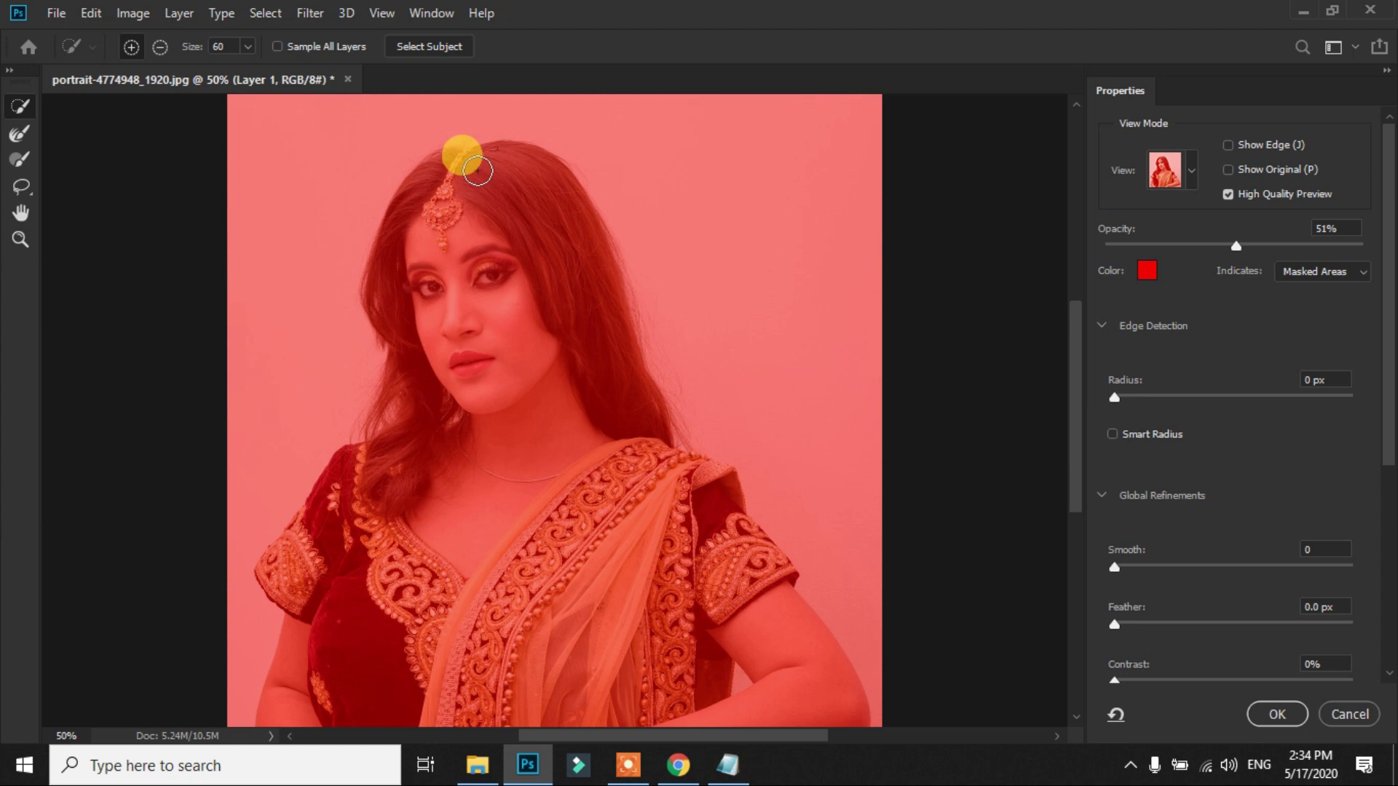
- Refine the mask along the hair from headpiece to cheek, then enable Show Edge
mouse_move(480, 166)
mouse_down()
mouse_move(578, 341)
mouse_move(581, 384)
mouse_move(634, 505)
mouse_move(751, 657)
mouse_move(711, 678)
mouse_move(556, 677)
mouse_move(440, 160)
mouse_move(393, 237)
mouse_move(473, 291)
mouse_move(365, 478)
mouse_move(312, 484)
mouse_move(299, 677)
mouse_move(436, 671)
mouse_move(575, 480)
mouse_move(649, 515)
mouse_move(724, 524)
mouse_move(724, 499)
mouse_move(608, 359)
mouse_move(378, 515)
mouse_up()
scroll(411, 546, down, 3)
scroll(412, 546, up, 3)
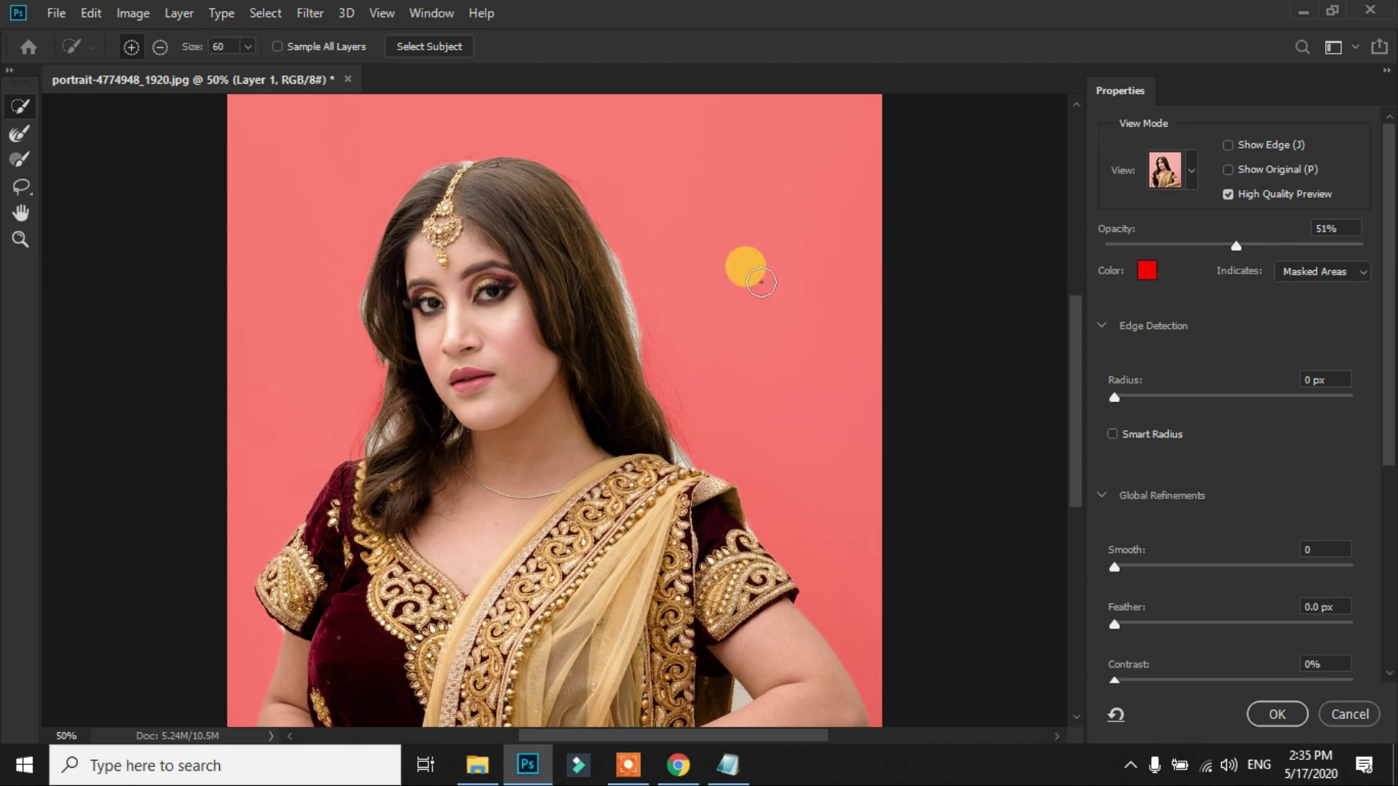
click(1229, 146)
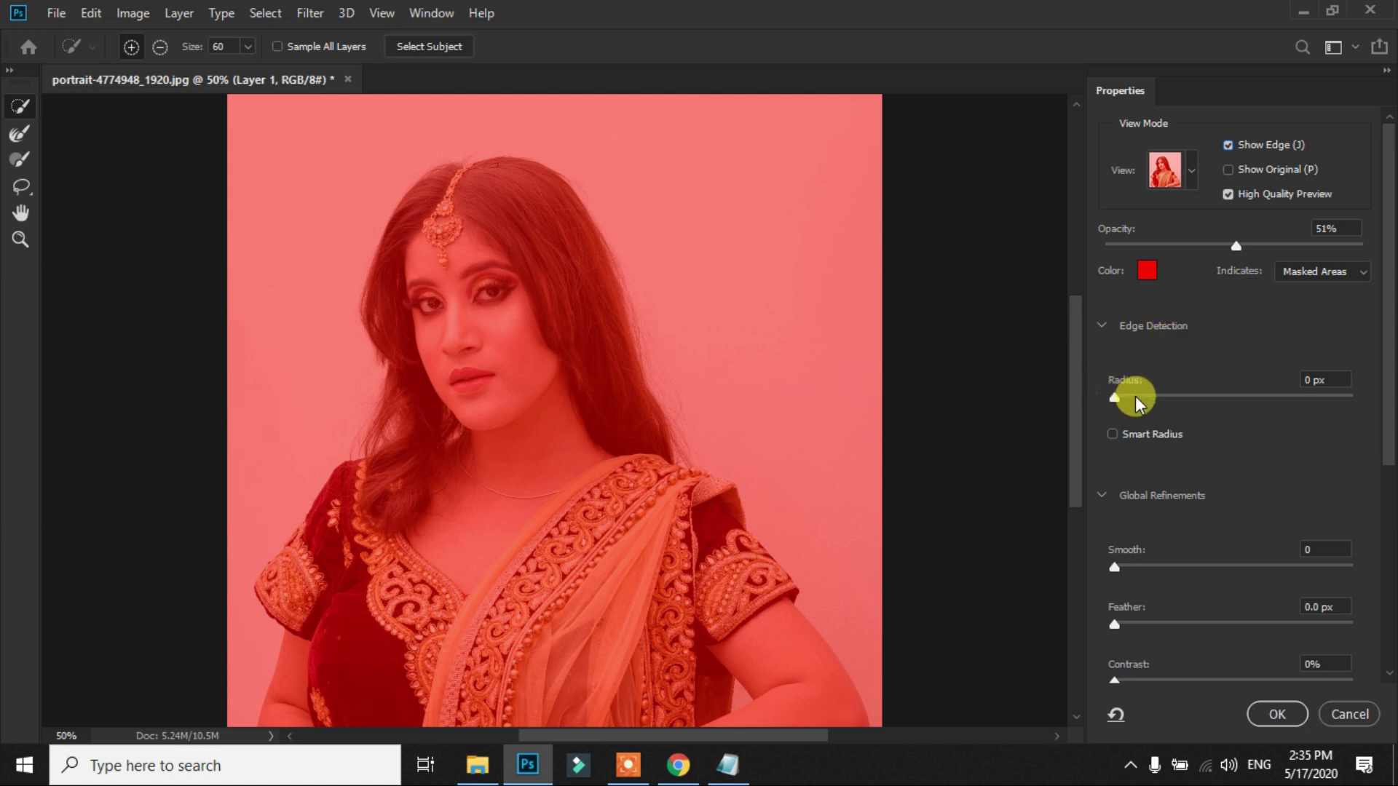
- Widen the Edge Detection Radius to 5 px and zoom out to 33.33% to see the whole portrait
drag(1117, 396, 1156, 399)
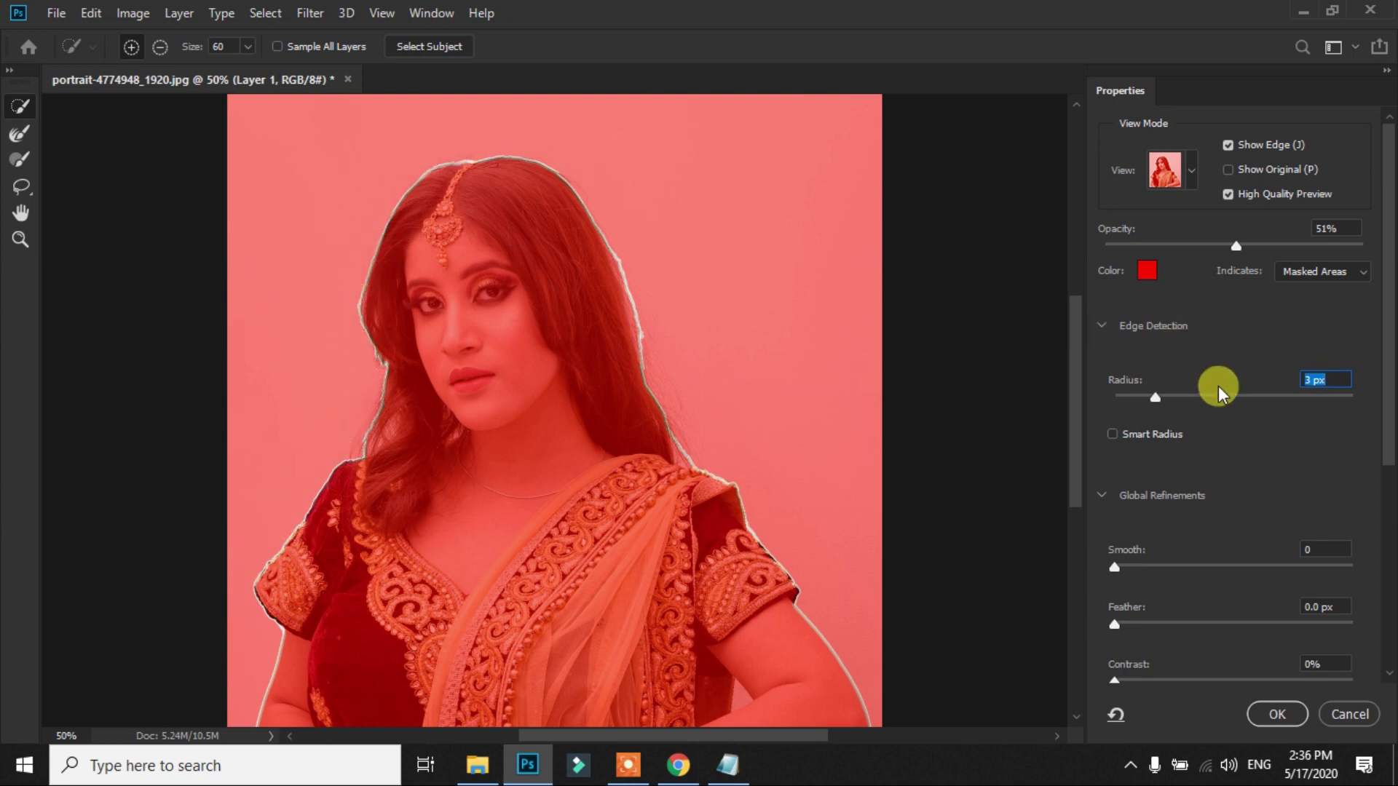
mouse_move(1156, 398)
mouse_down()
mouse_move(1205, 402)
mouse_move(1180, 405)
mouse_up()
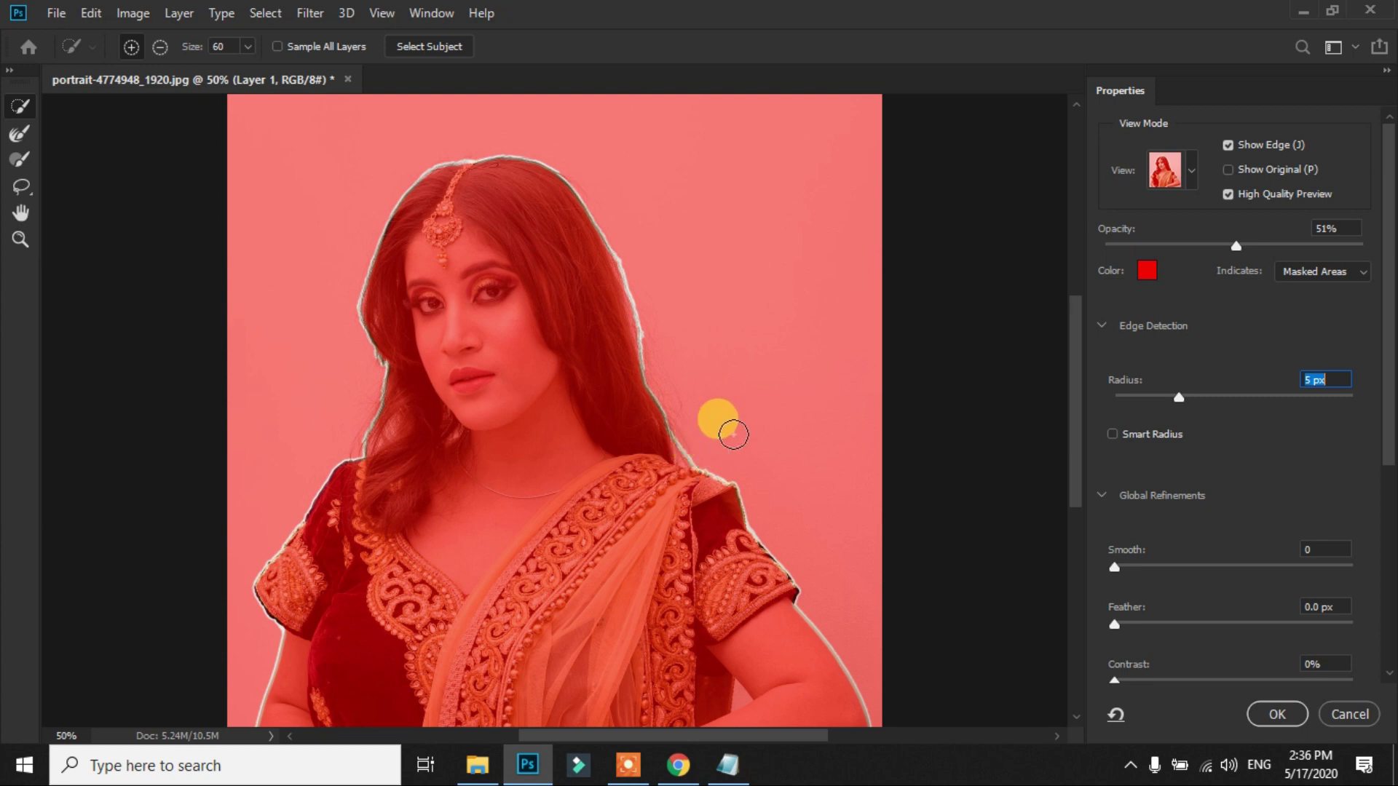
drag(1077, 378, 1076, 395)
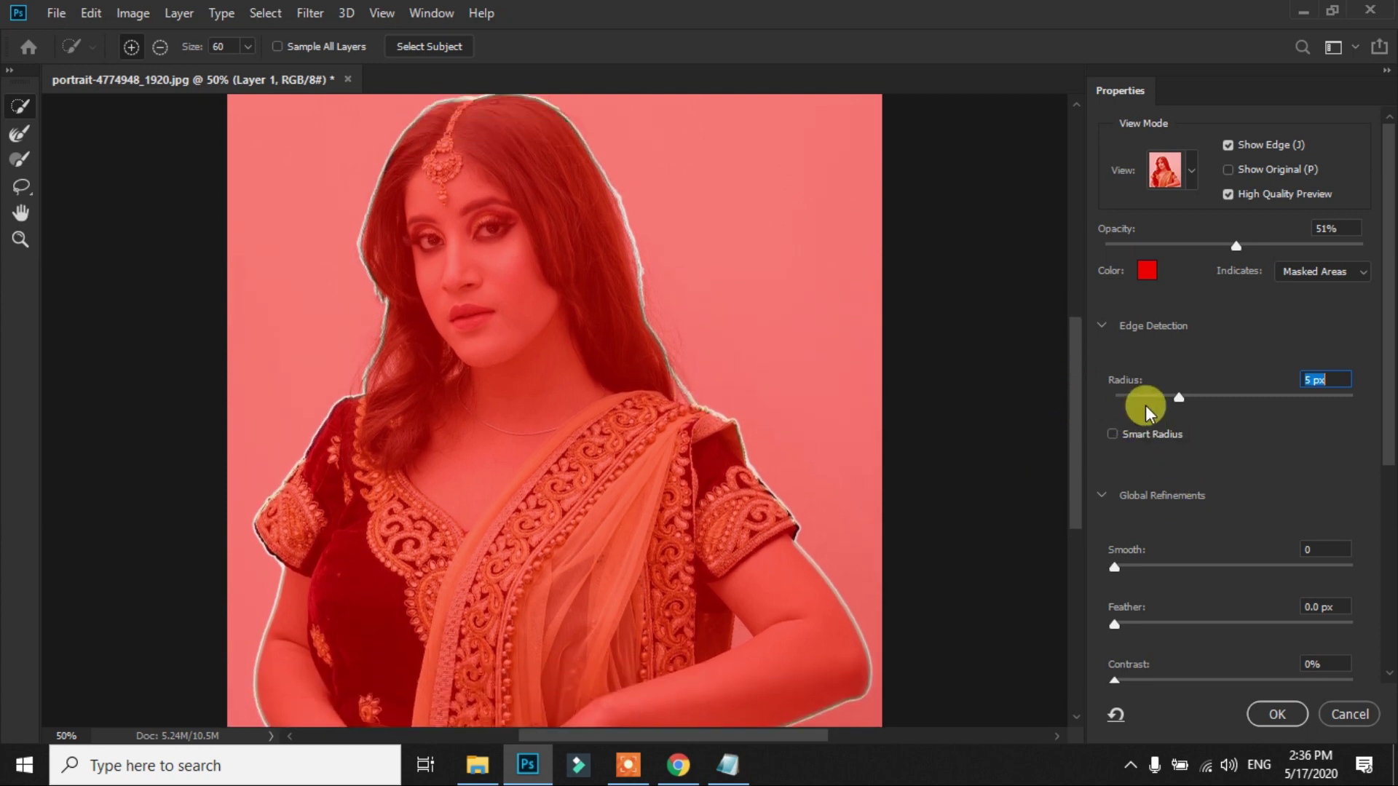
key(ctrl+minus)
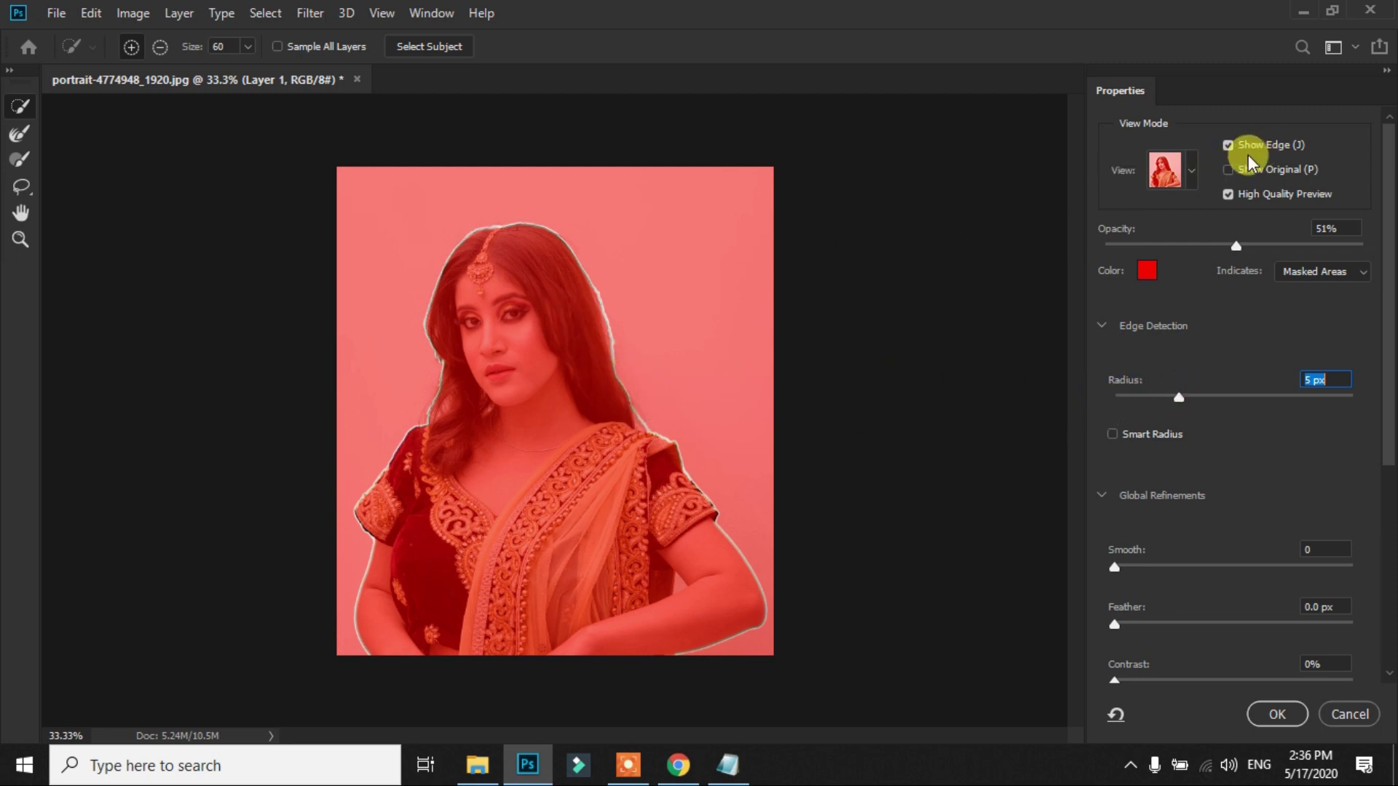
- Hide Show Edge and refine the hair and arm edges with the Refine Edge Brush, resizing it with [ and ]
click(1228, 145)
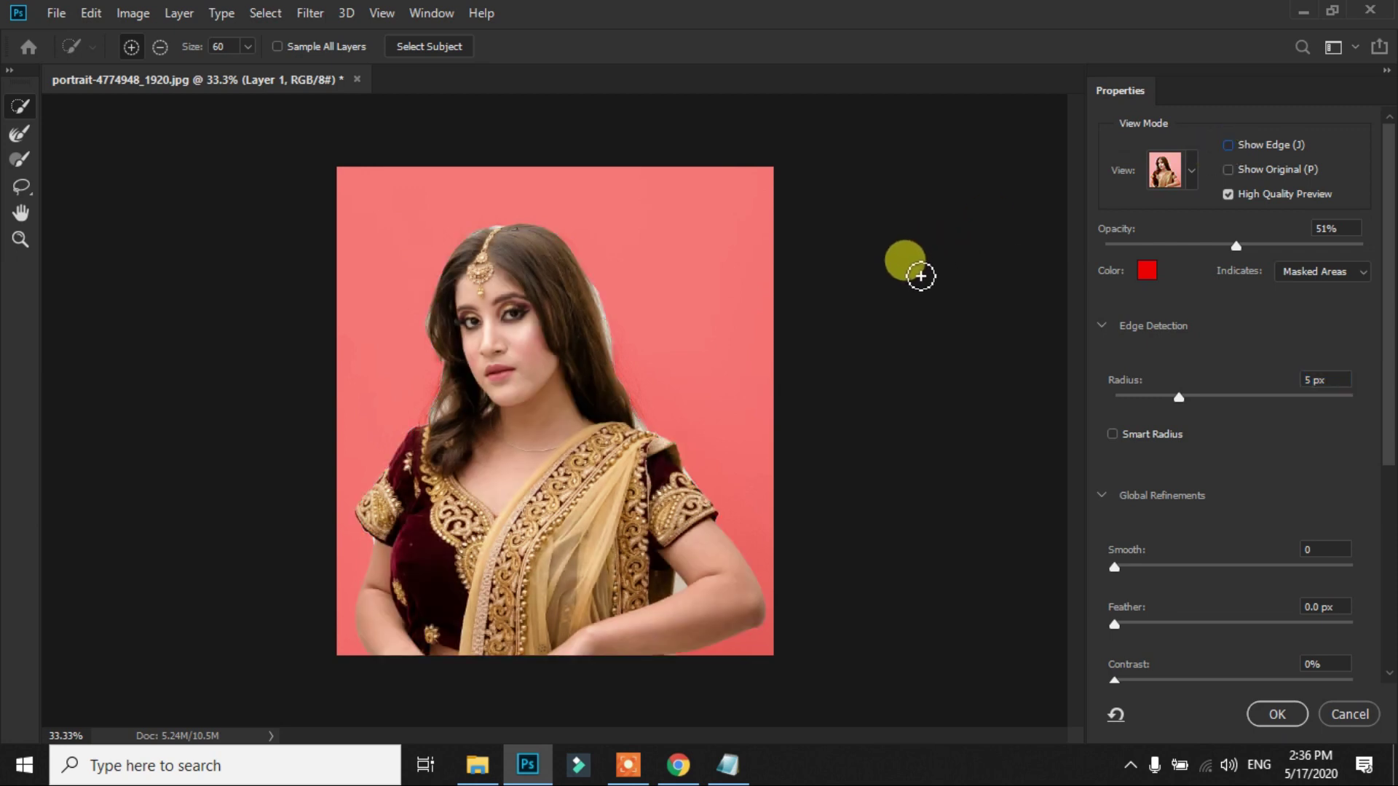
click(17, 135)
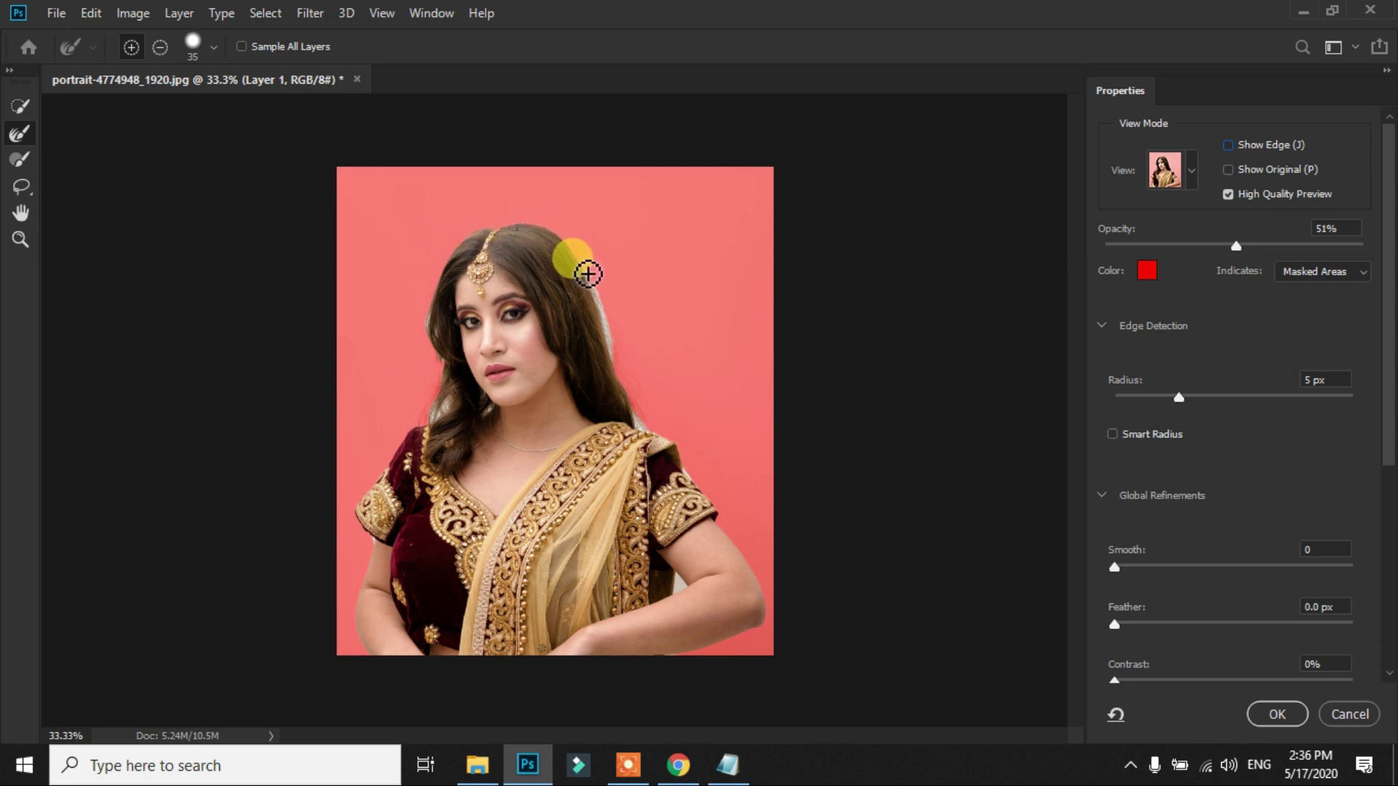
key(bracketright)
key(bracketright)
key(bracketright)
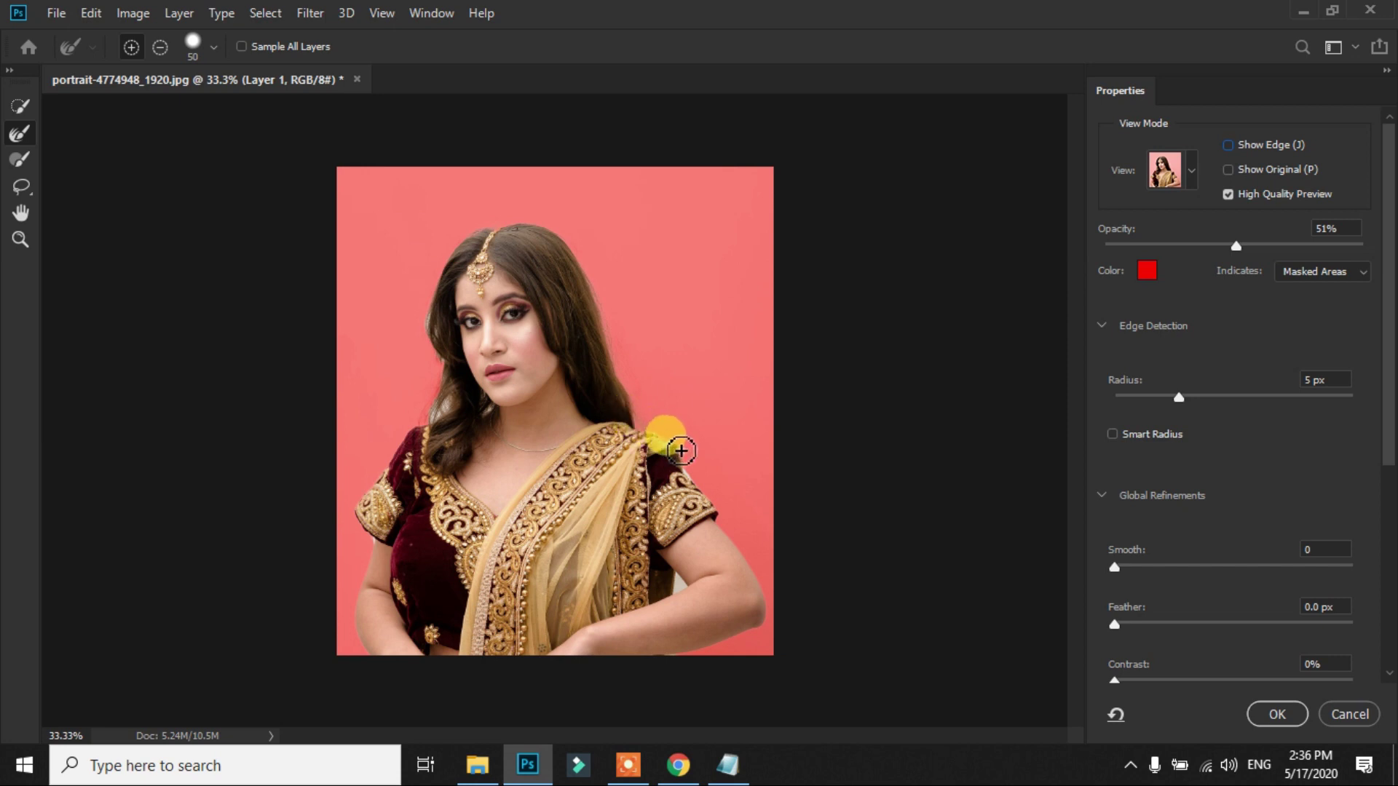
key(bracketleft)
key(bracketleft)
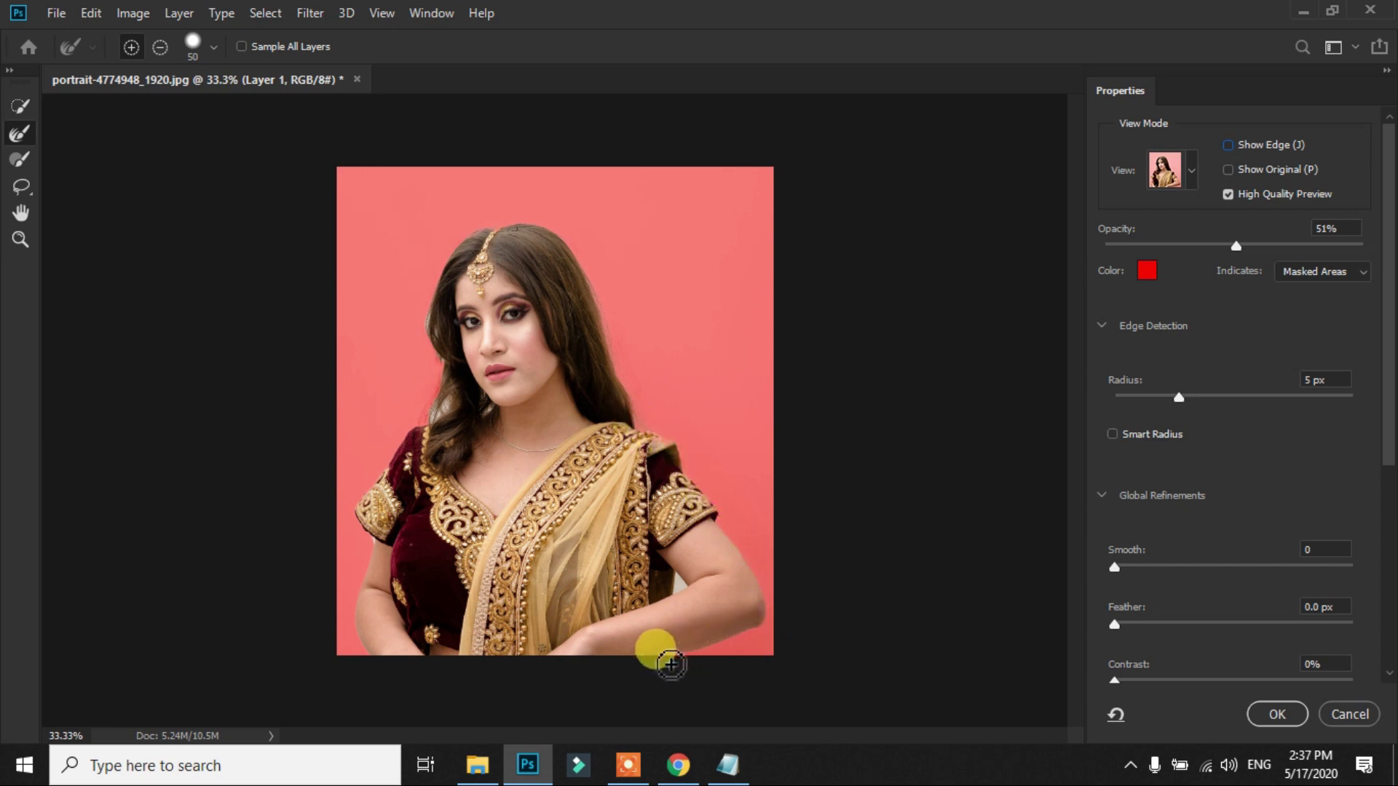
key(bracketright)
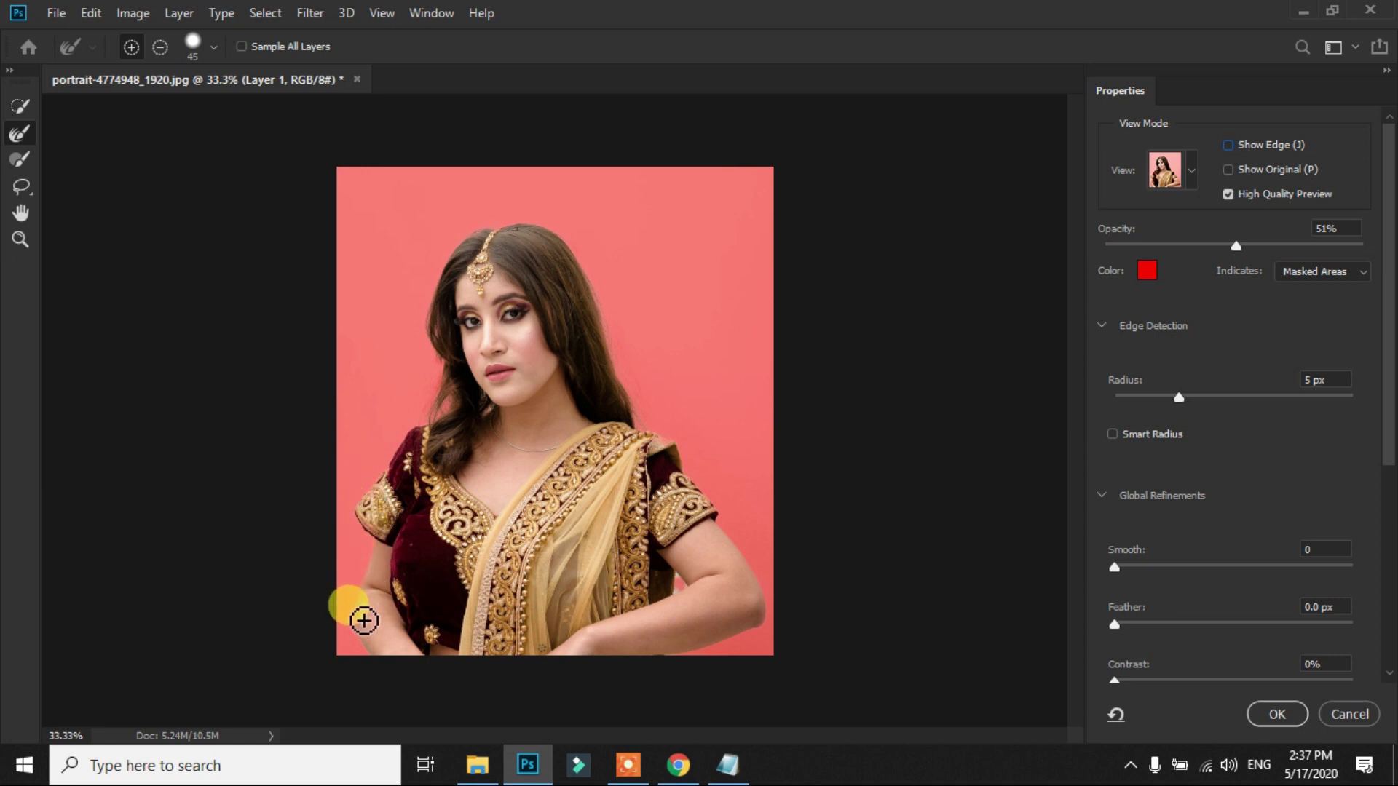
key(bracketleft)
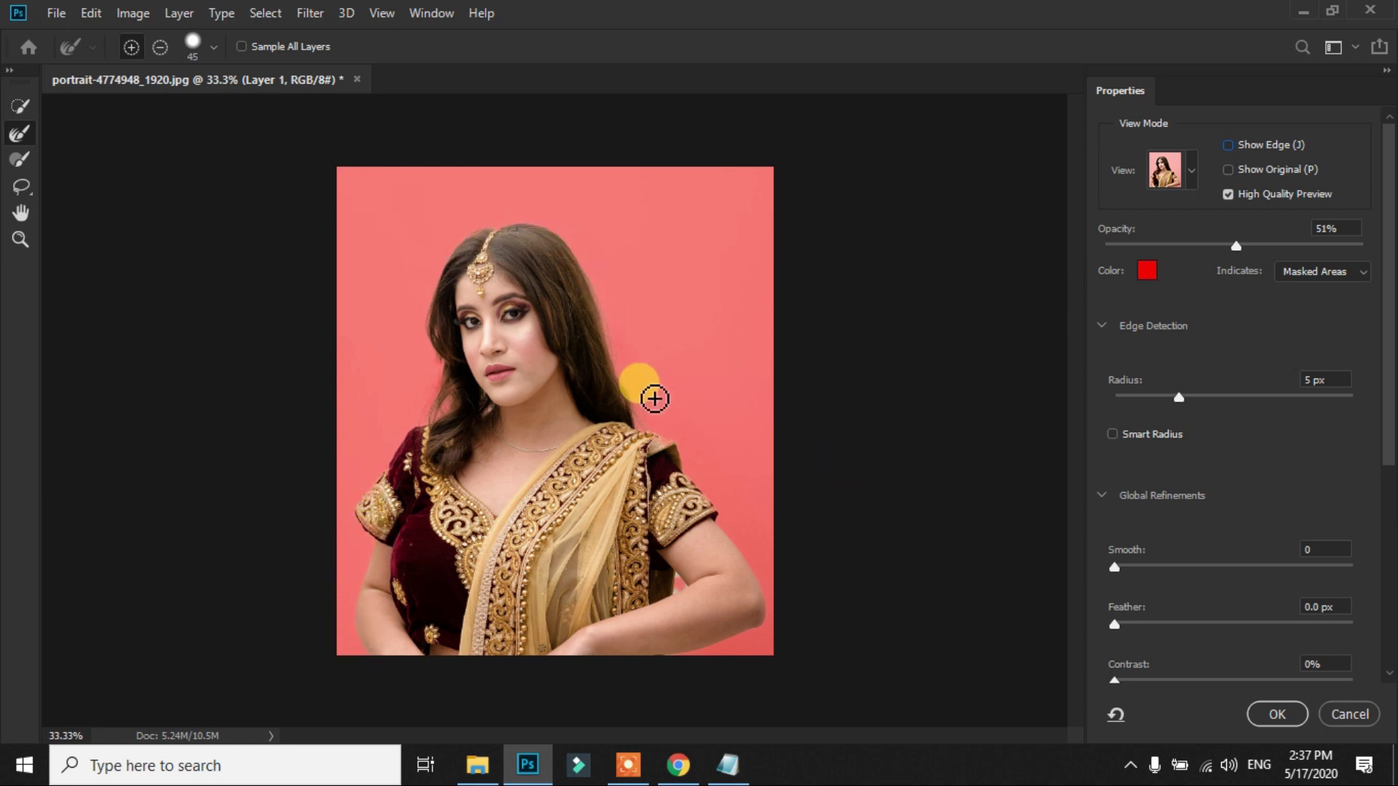
key(bracketleft)
key(bracketleft)
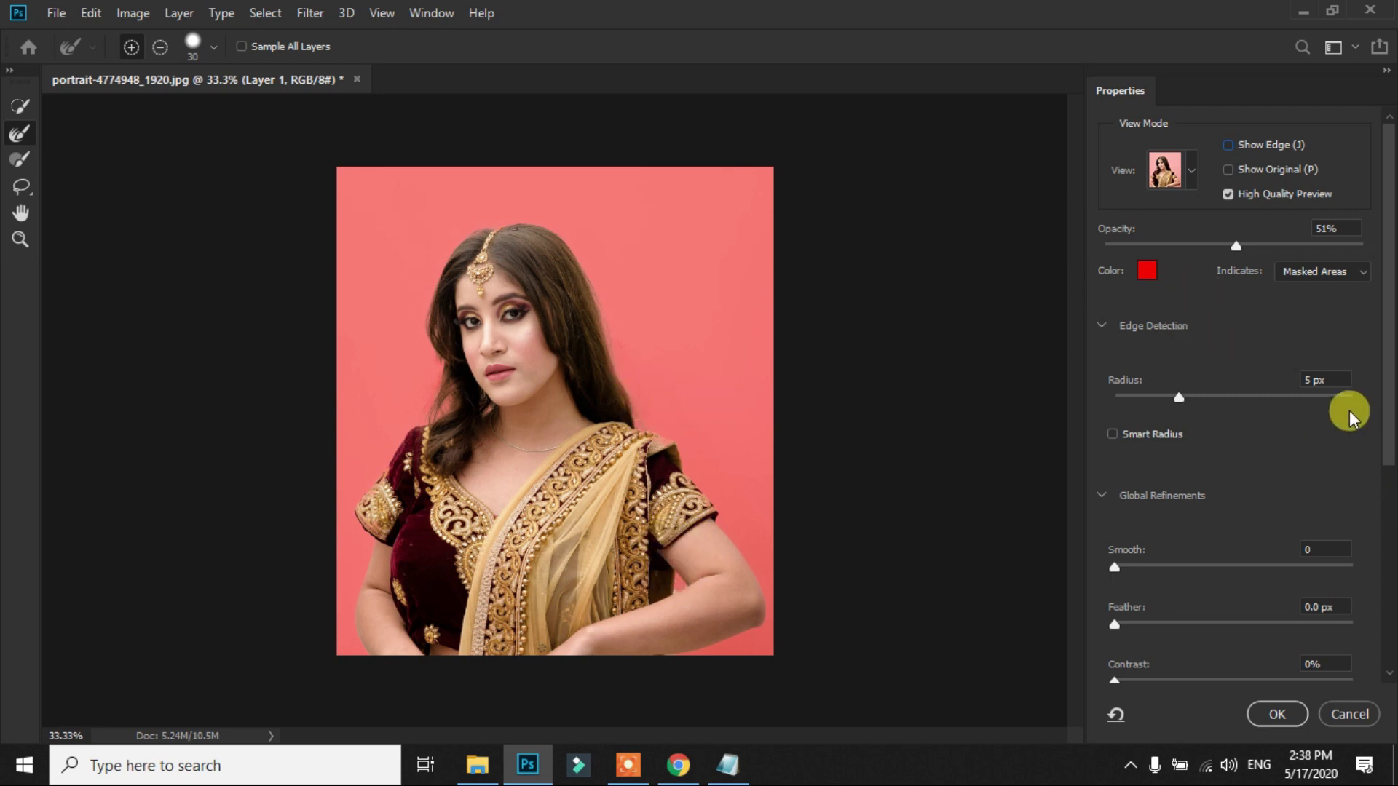
- Set the global refinements to Smooth 2 and Feather 1.0 px
scroll(1357, 409, down, 1)
scroll(1331, 419, down, 3)
scroll(1327, 418, down, 1)
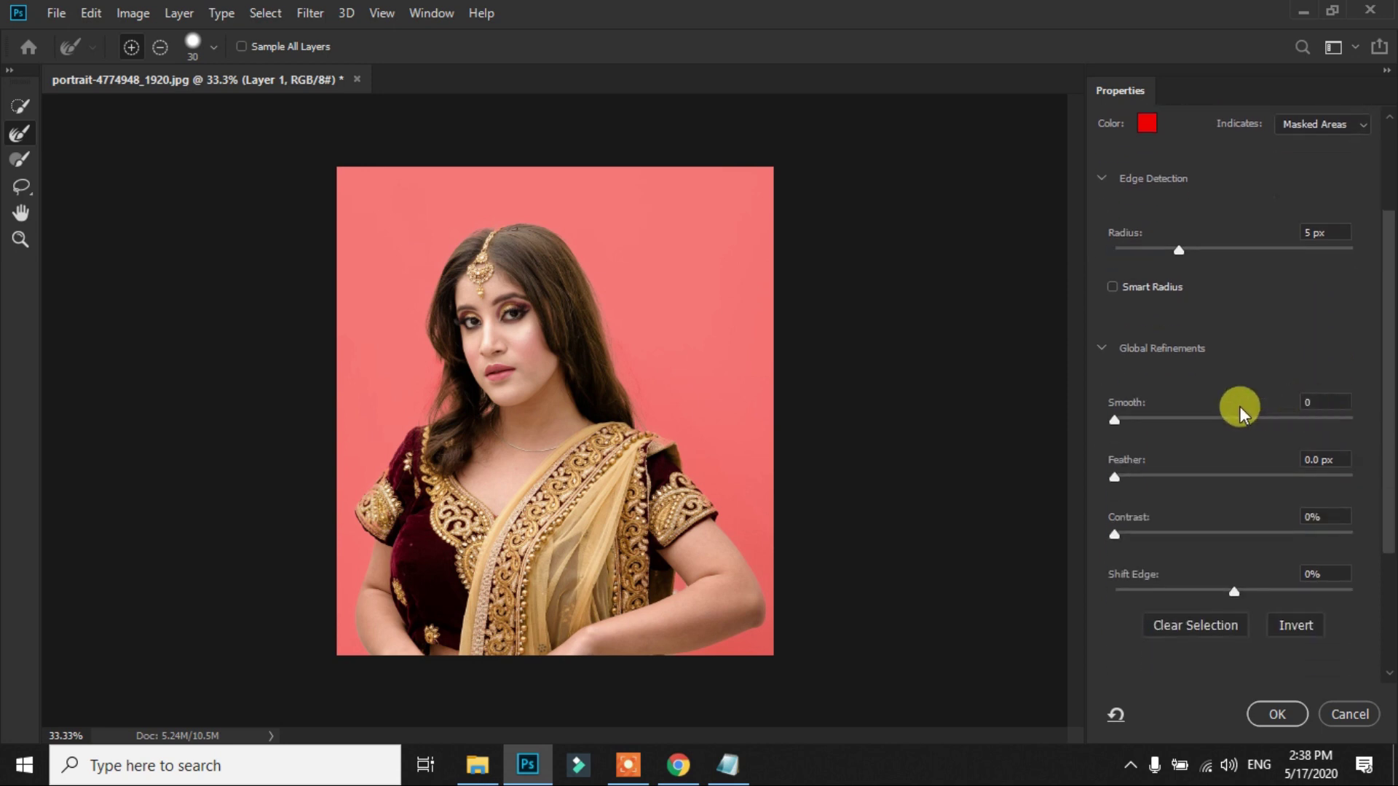
scroll(1239, 406, down, 1)
click(1326, 369)
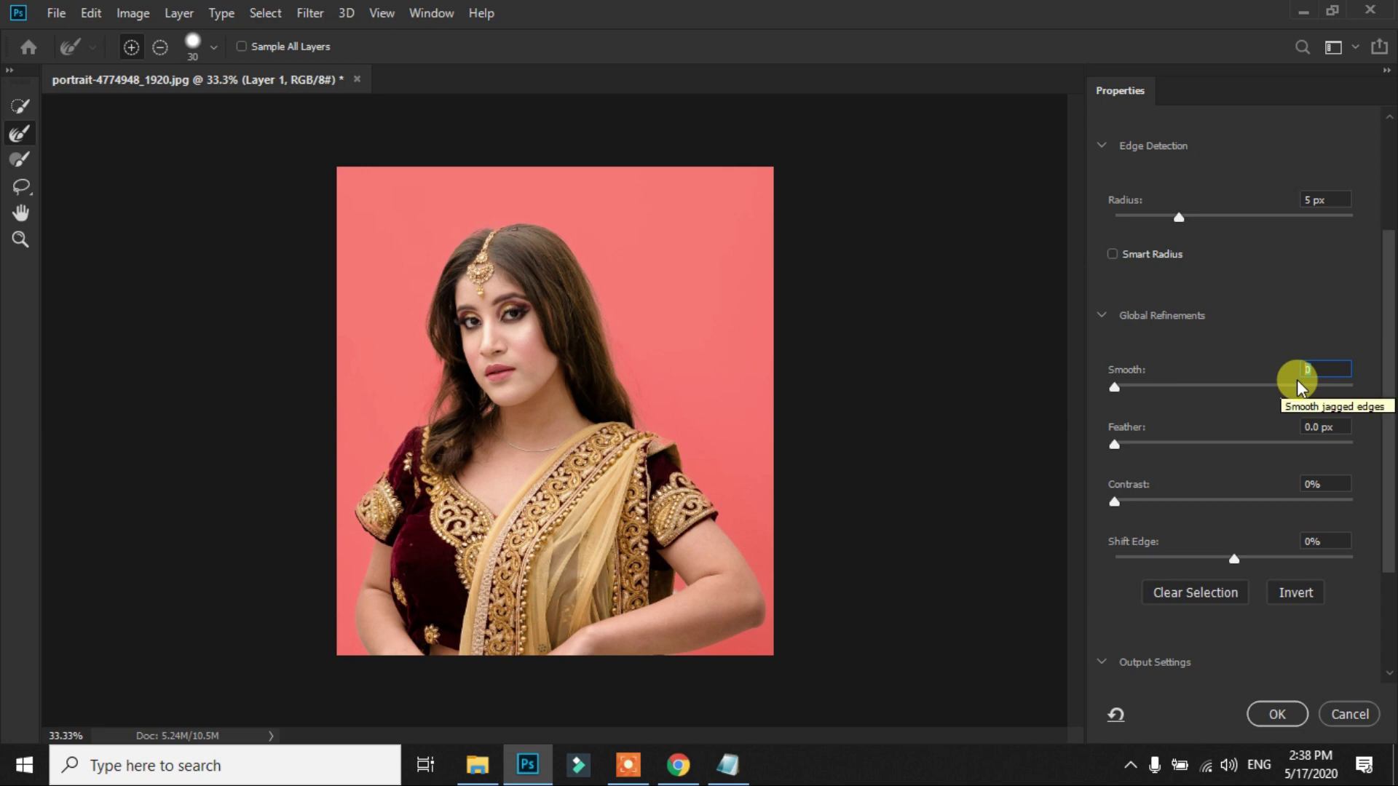
text(2)
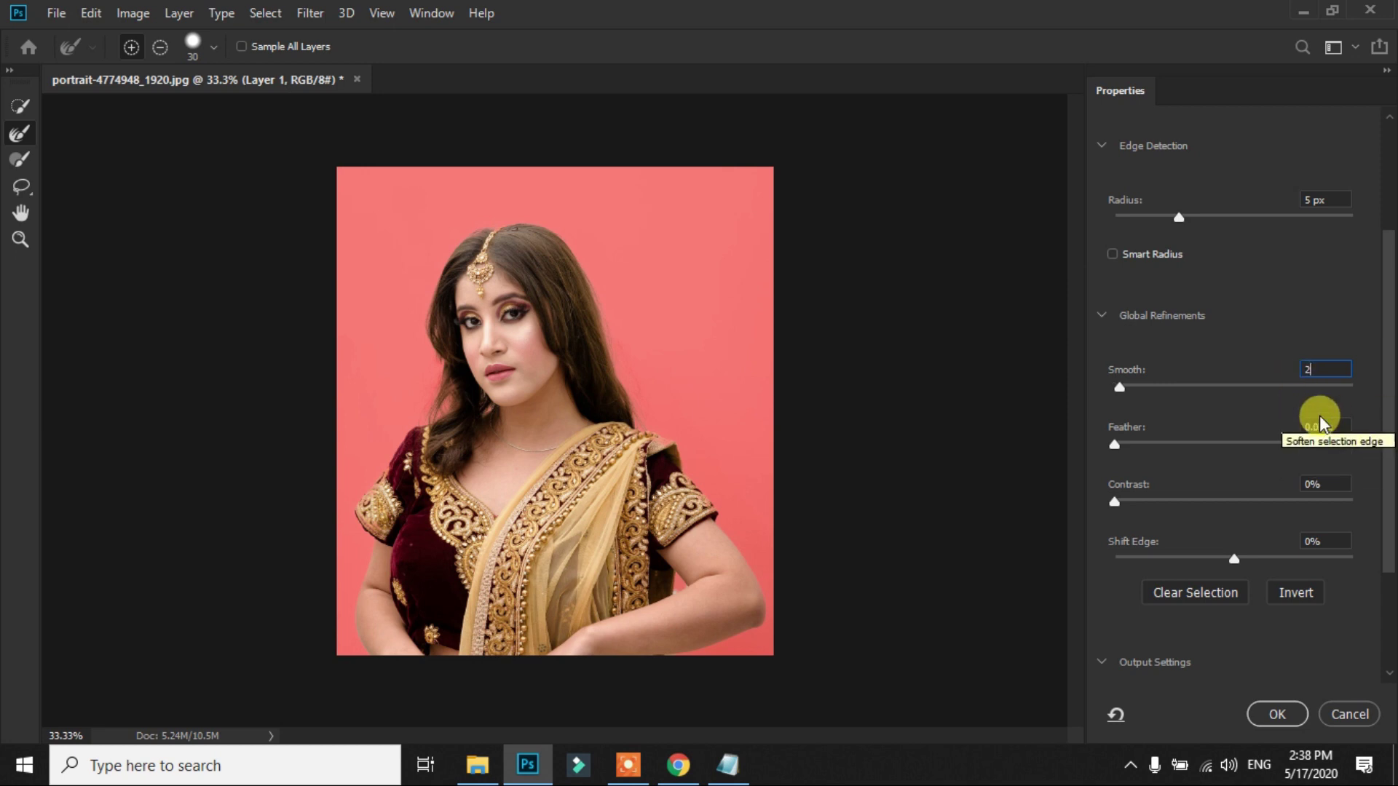
key(Return)
click(1343, 426)
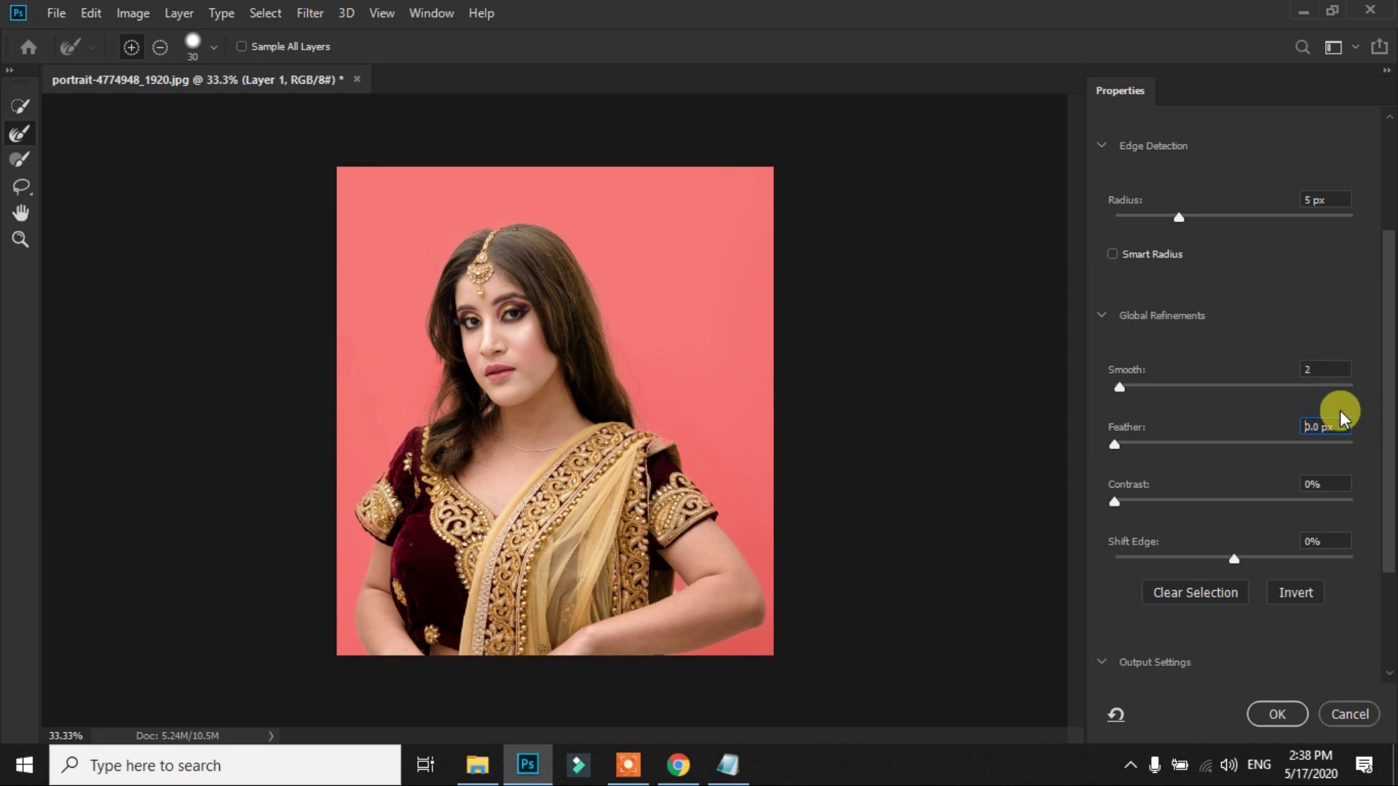
text(10)
key(Return)
- Set Contrast to 2% and enter 1 for Shift Edge
click(1342, 485)
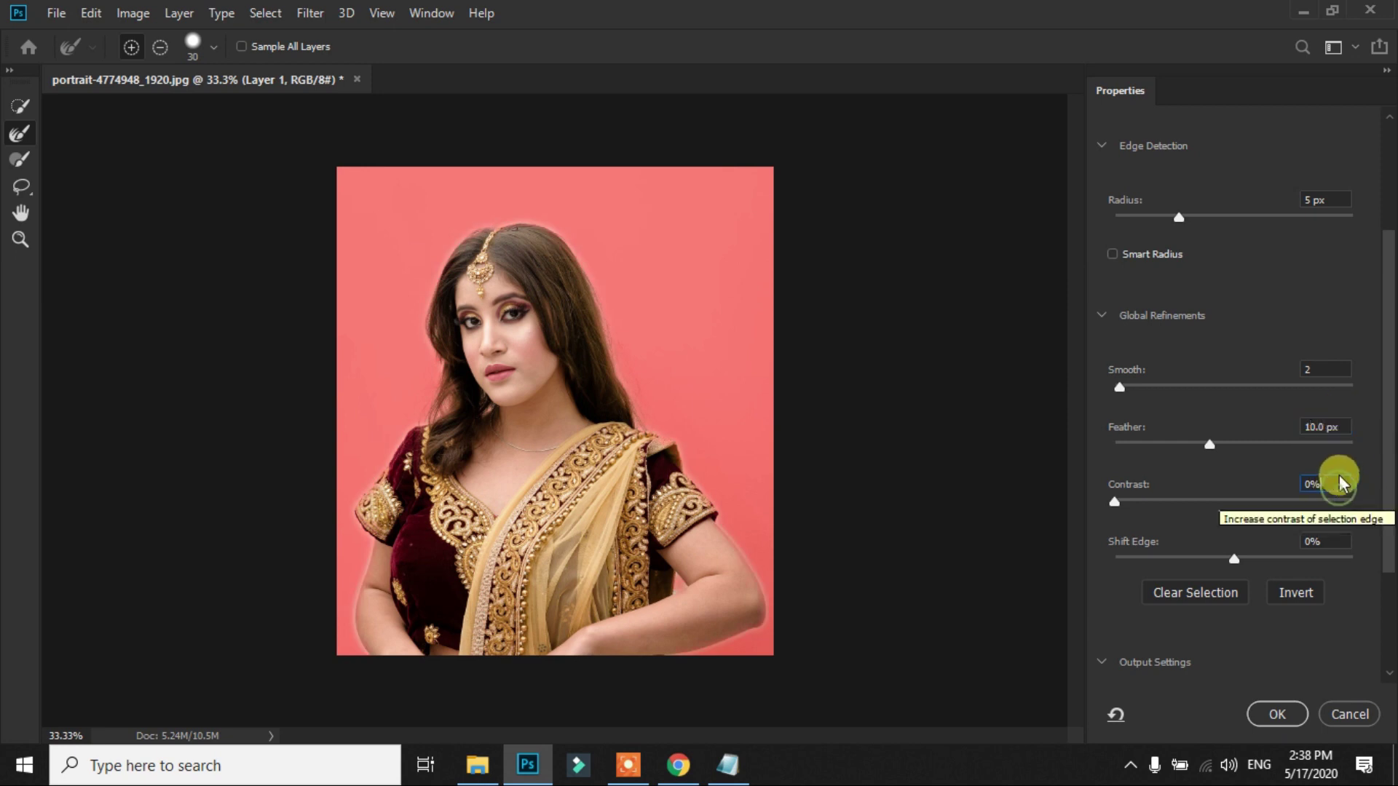
text(1)
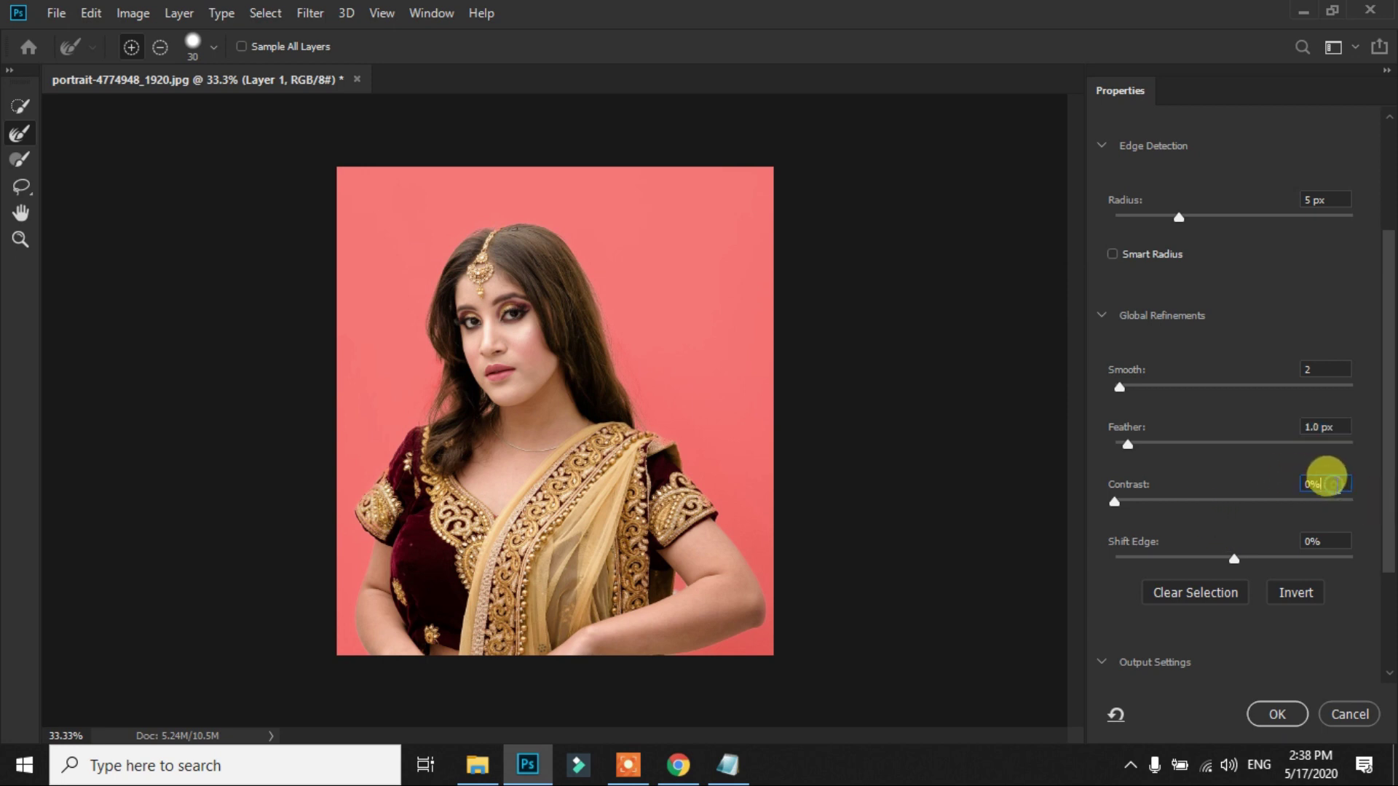
text(2)
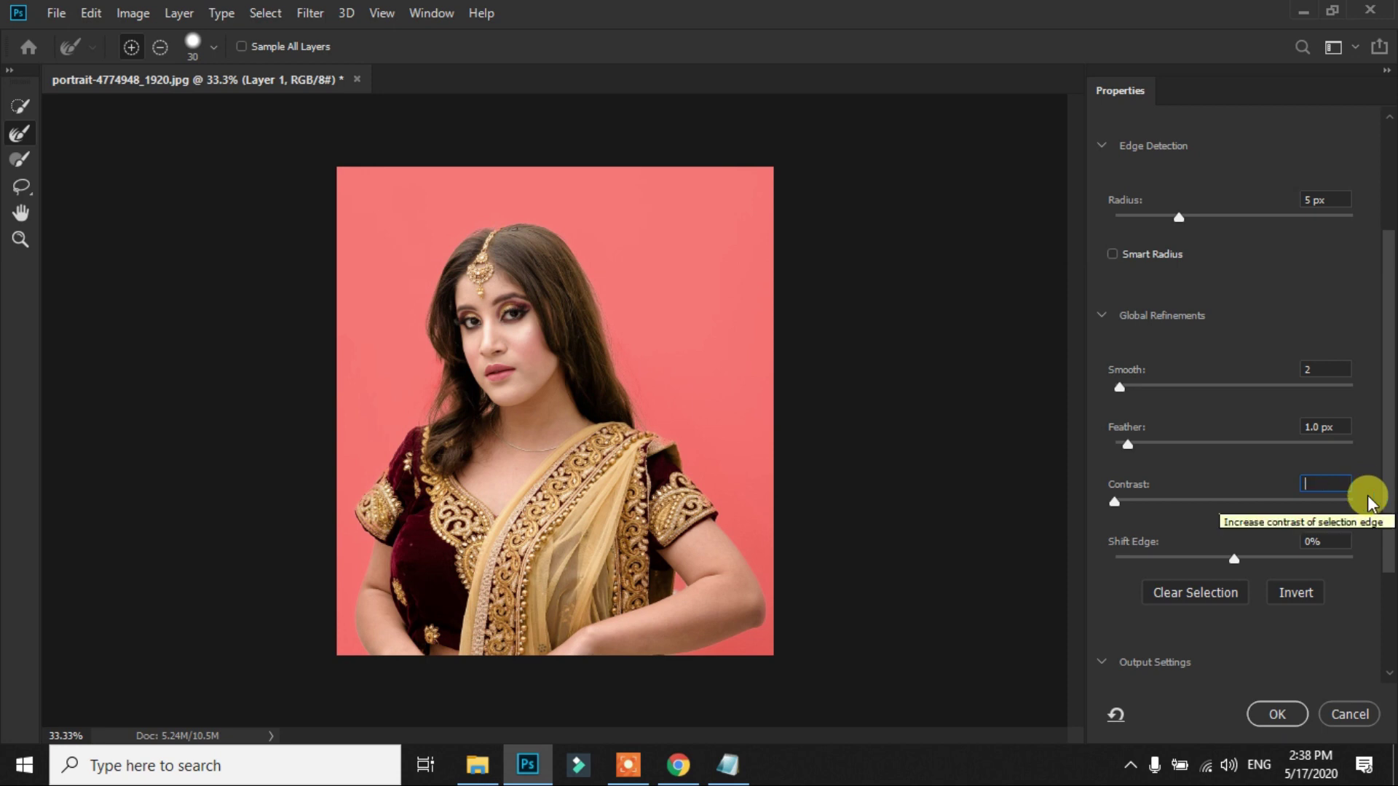
text(2)
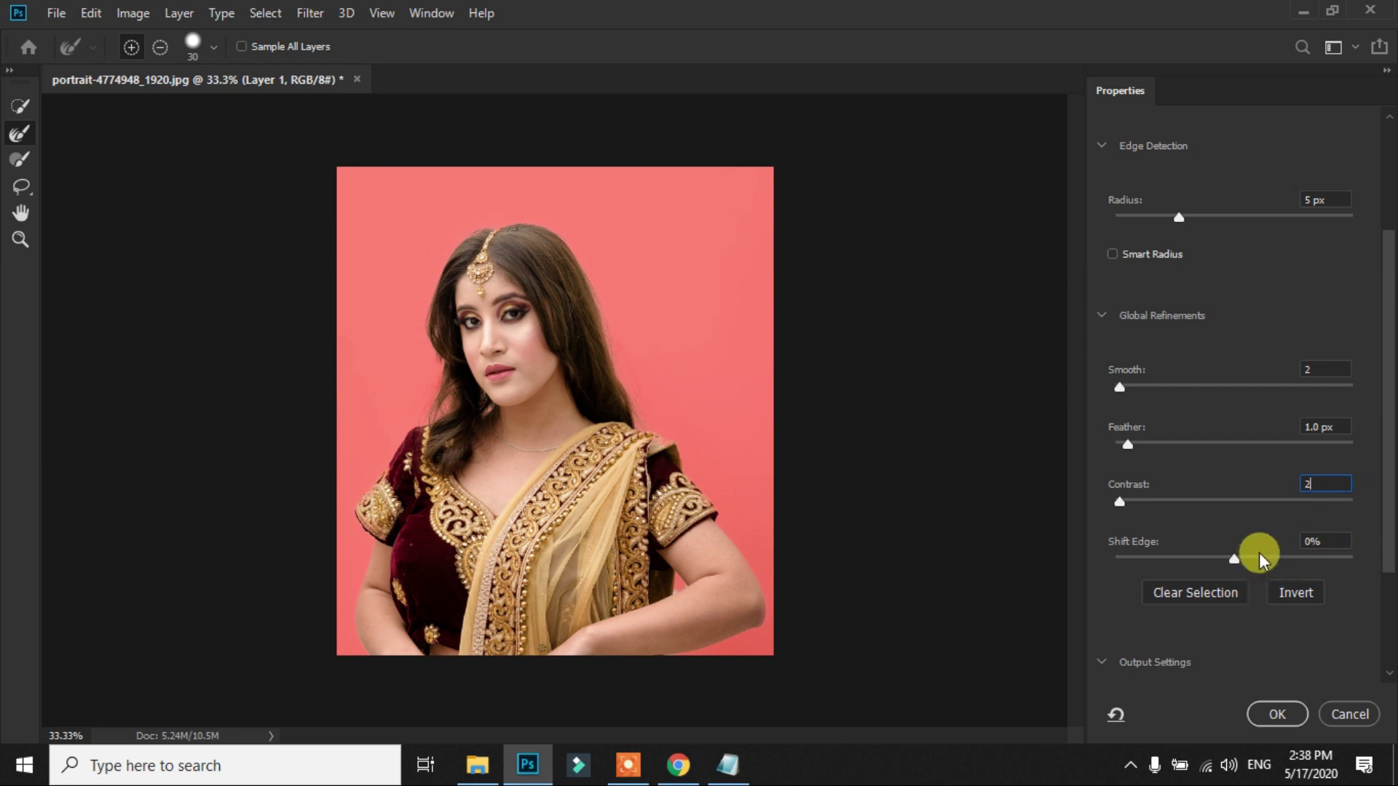
click(1310, 541)
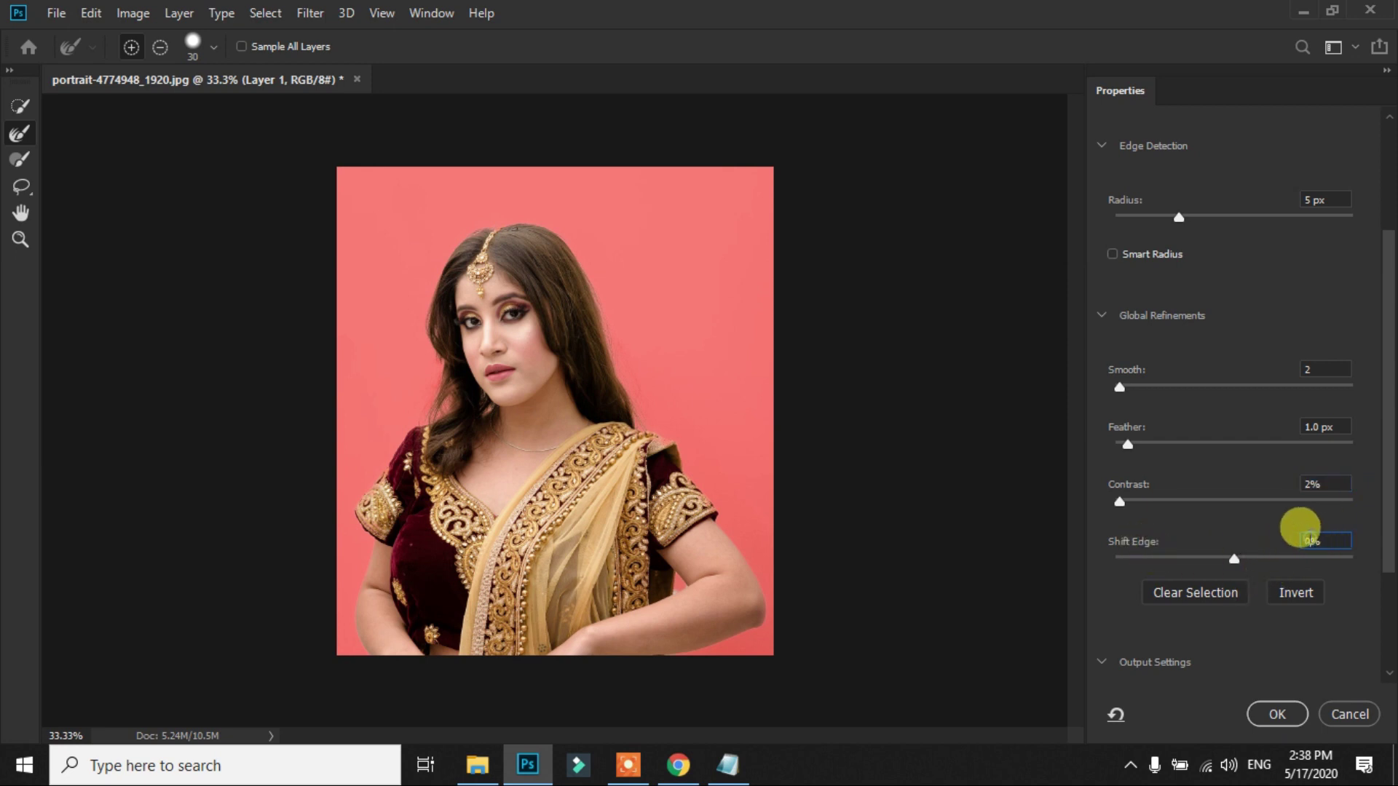
text(1)
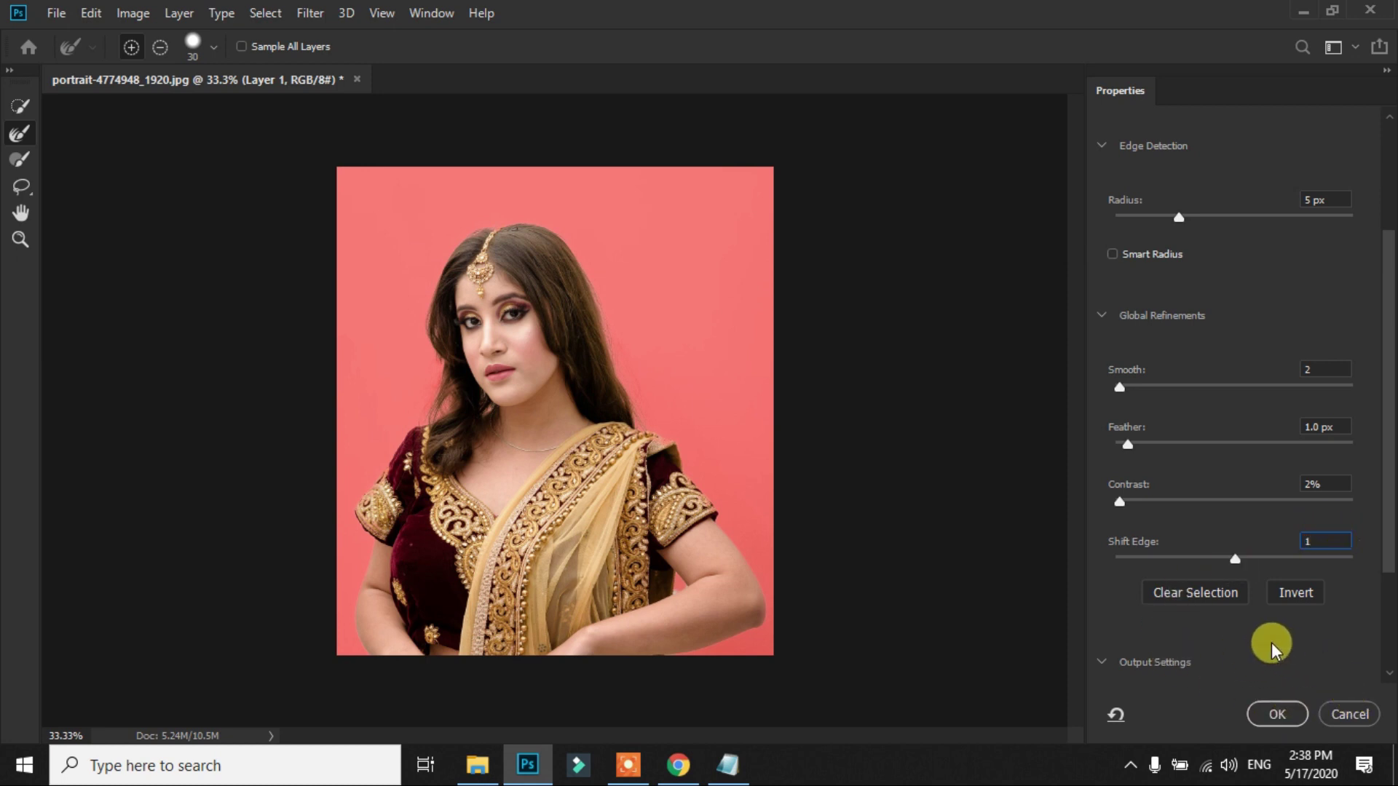
- Turn on Decontaminate Colors at 60% and keep output as New Layer with Layer Mask
scroll(1260, 637, down, 1)
scroll(1231, 612, down, 1)
scroll(1209, 602, down, 1)
scroll(1179, 591, down, 2)
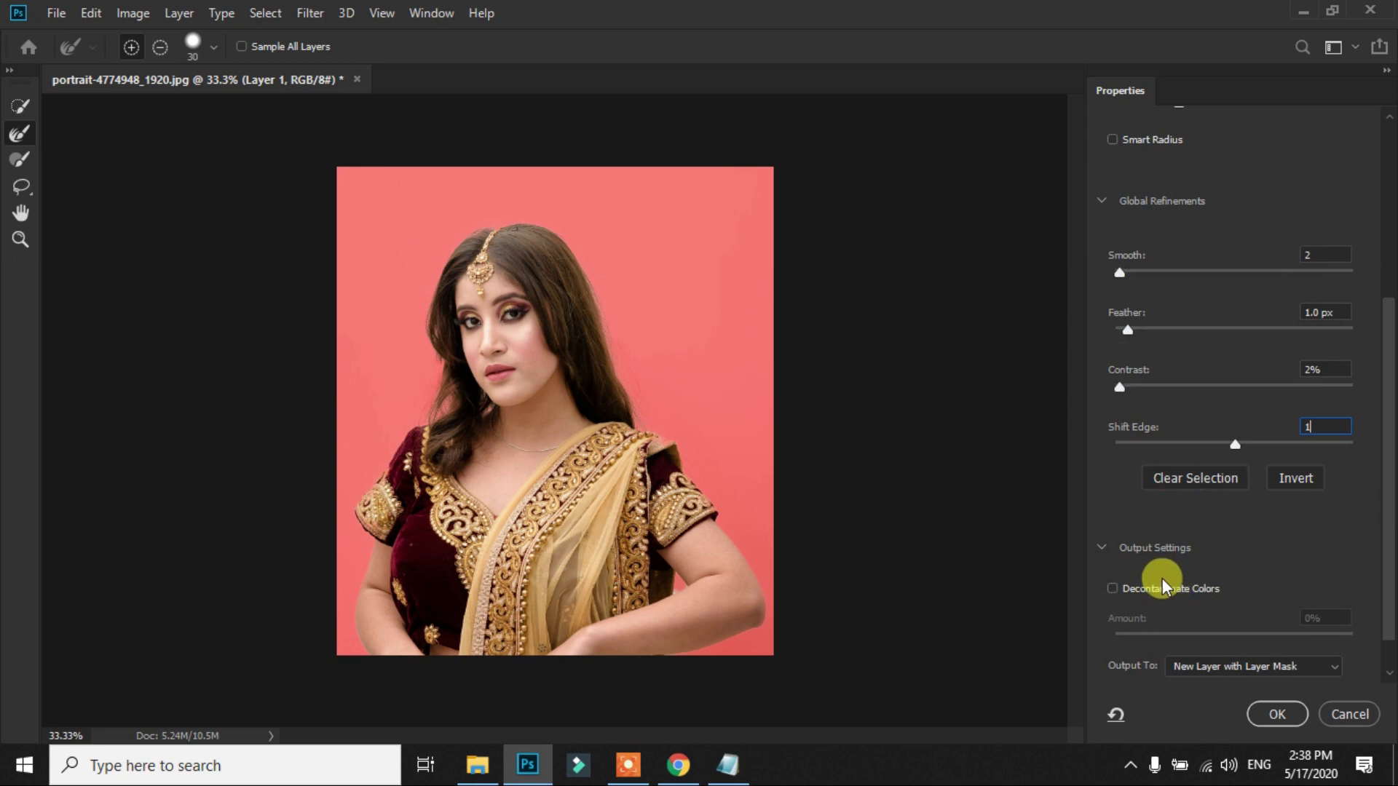
scroll(1183, 557, down, 1)
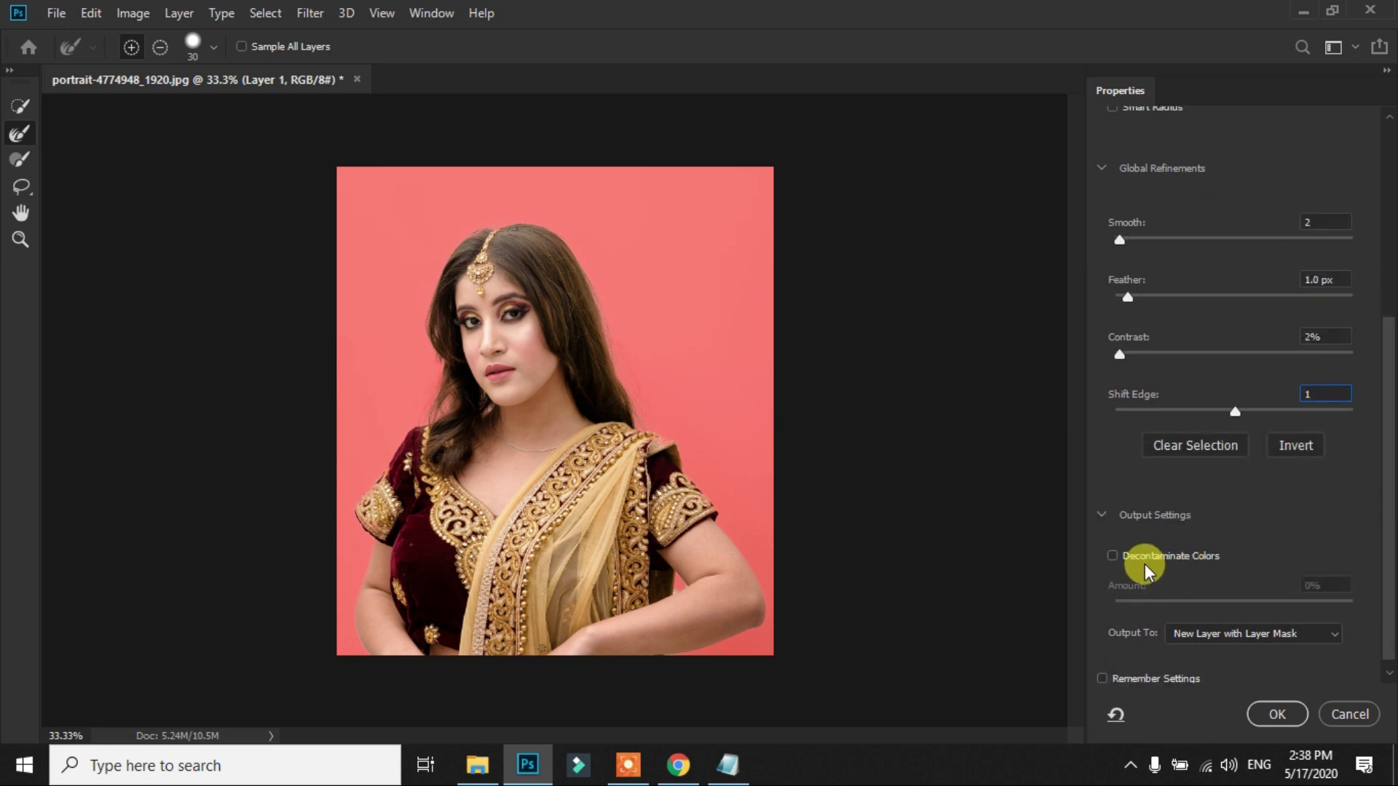
click(1112, 558)
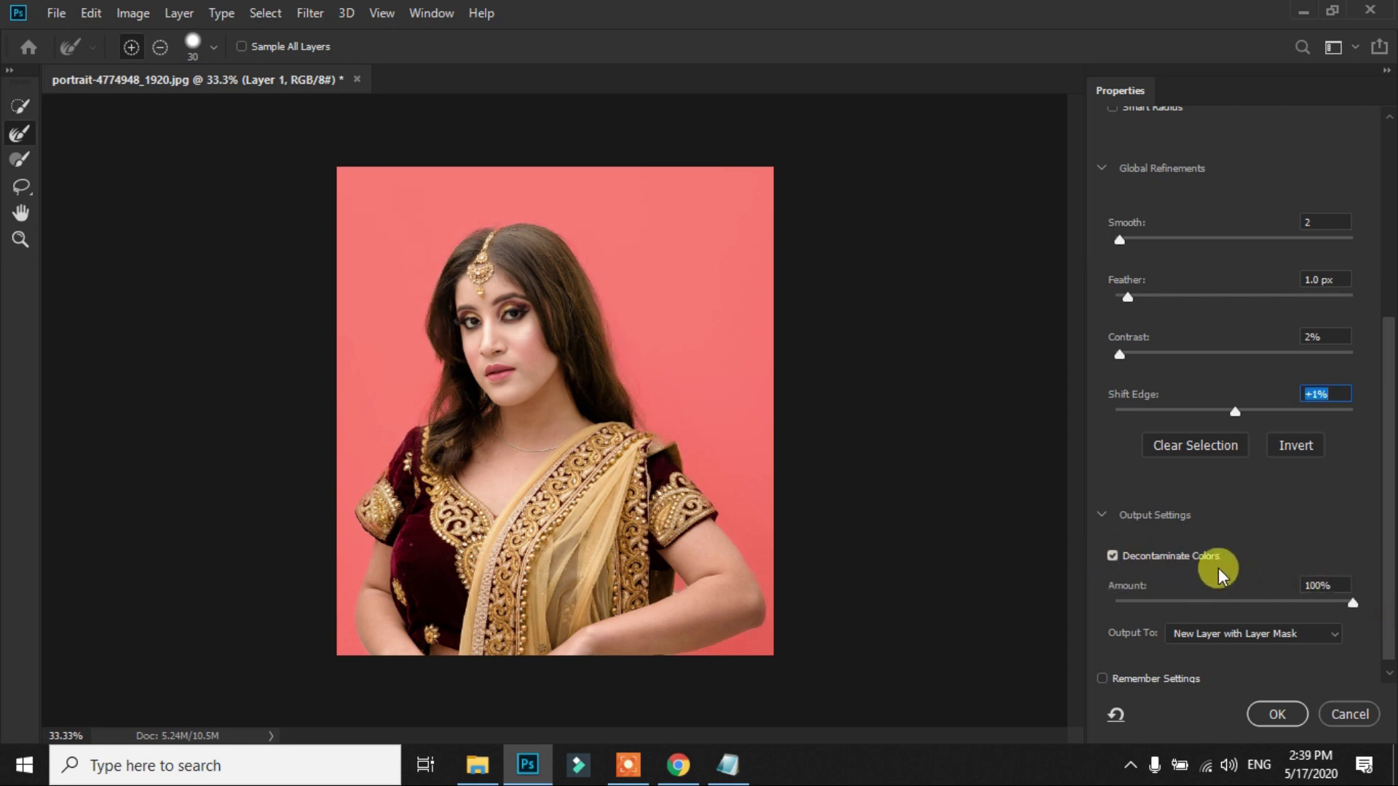
drag(1349, 603, 1265, 605)
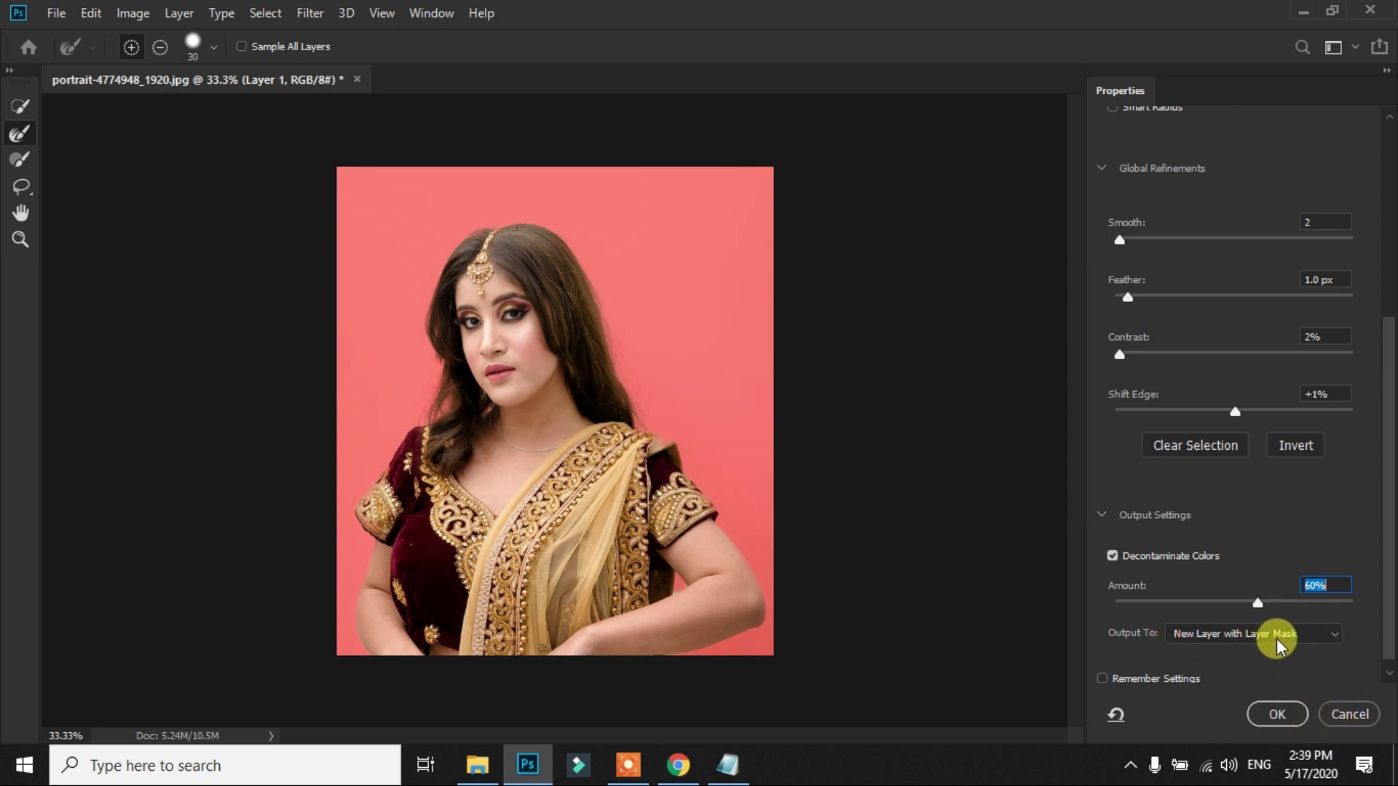
click(1318, 634)
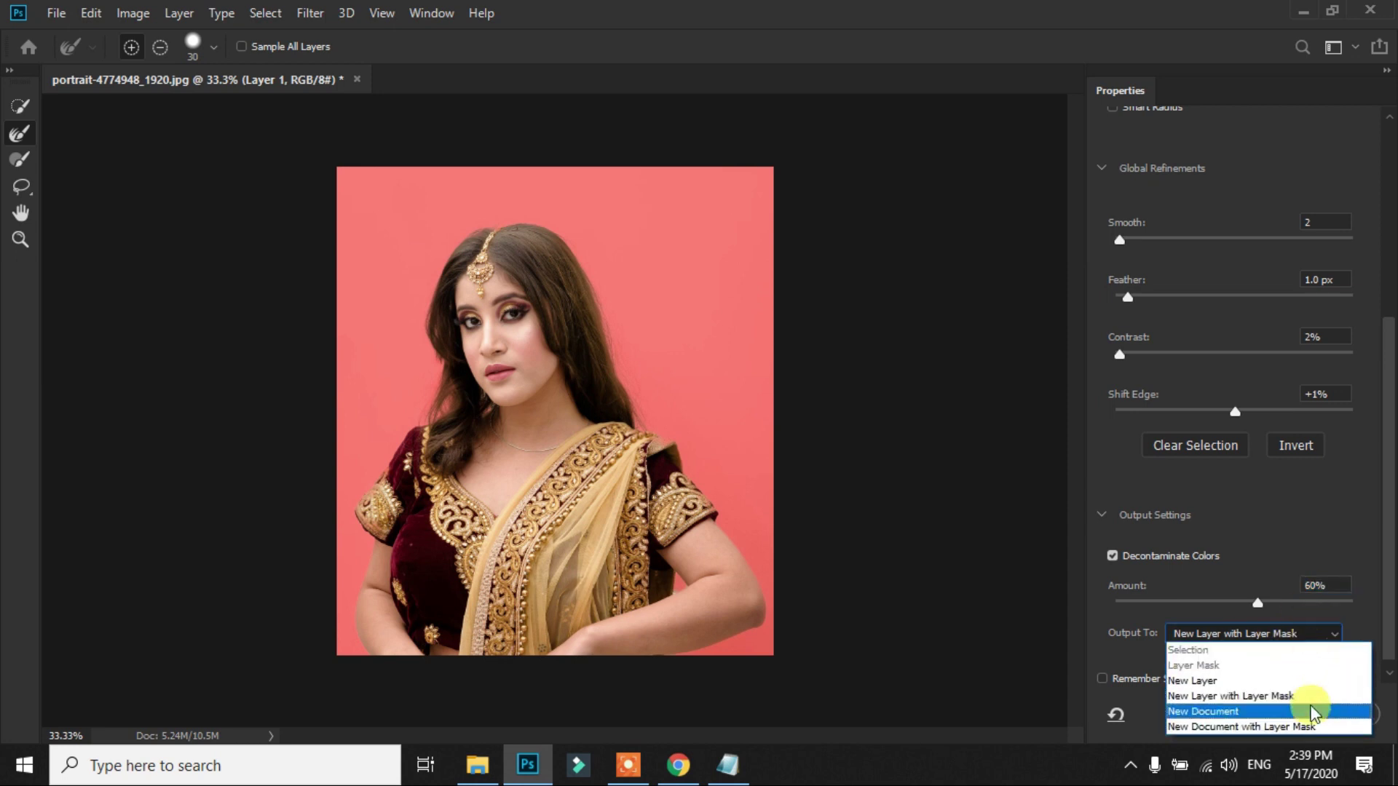
click(1262, 697)
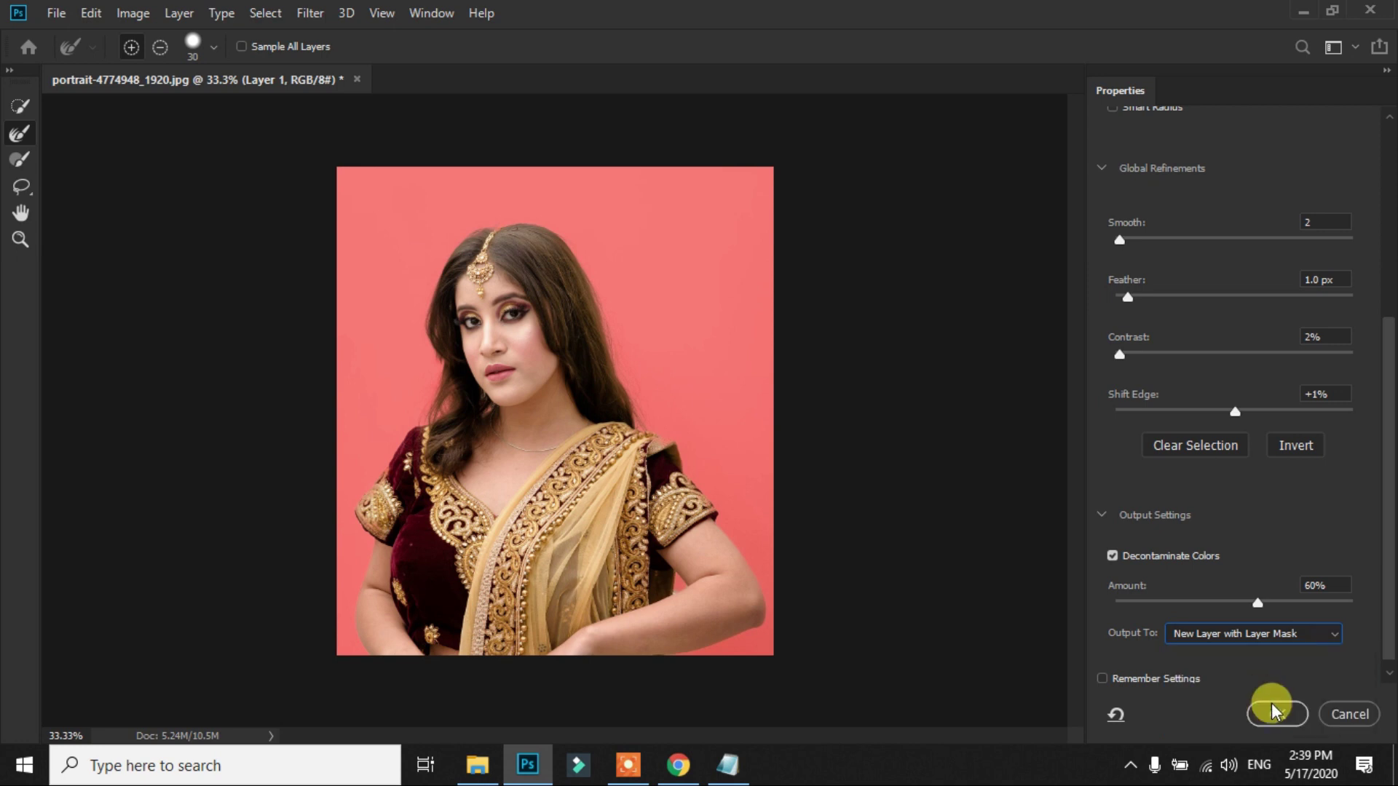
- Output the masked Layer 1 copy, hide Layer 1 and Background, and inspect the cutout edges up close
click(1283, 715)
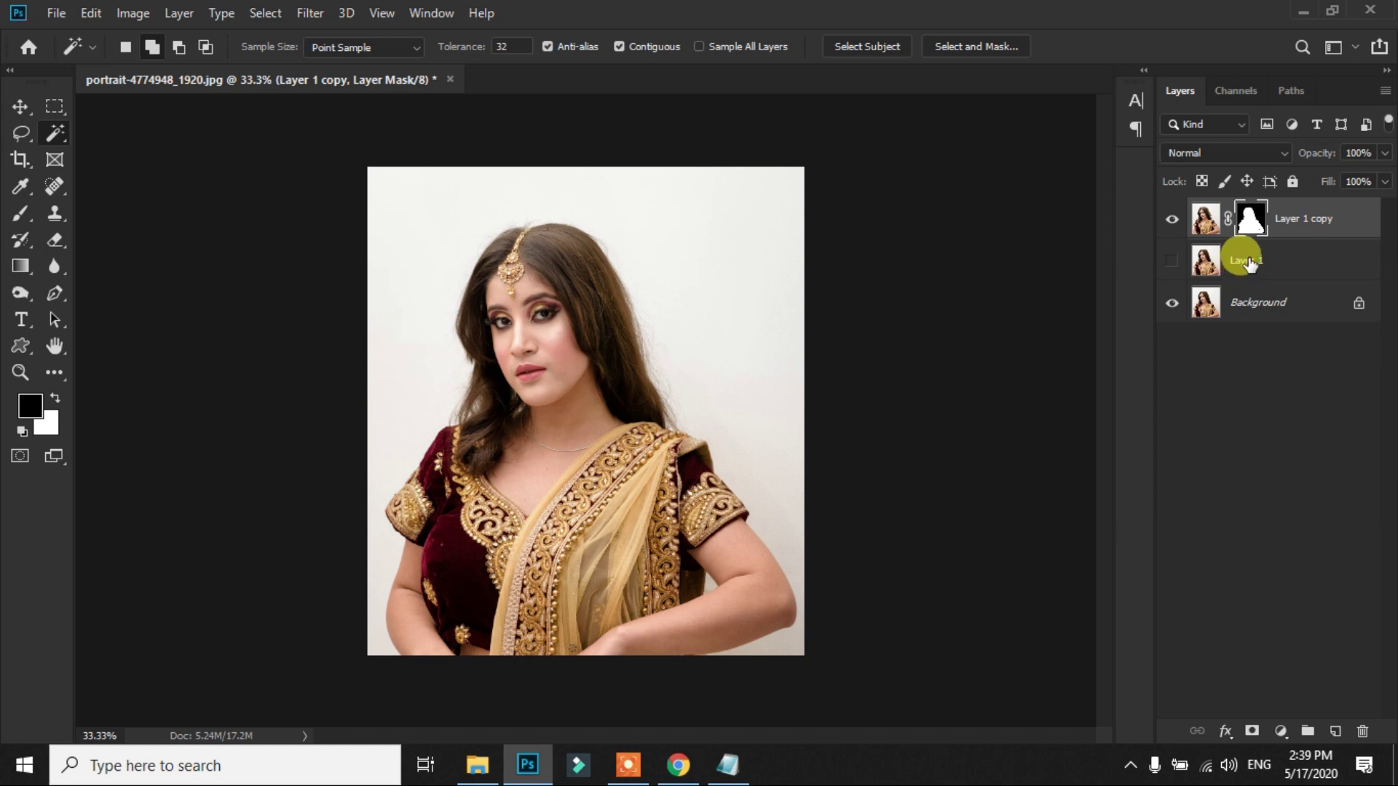
click(1172, 261)
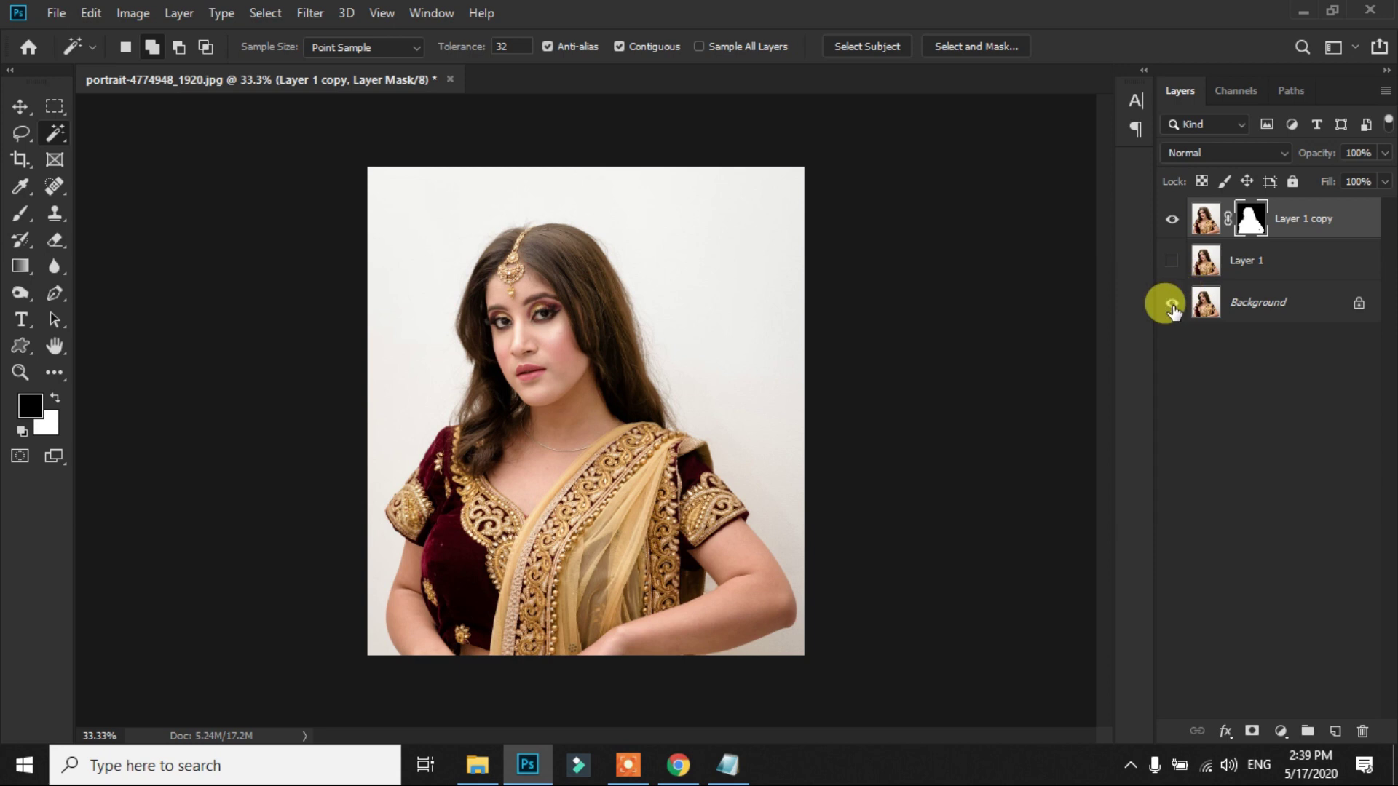
click(1172, 304)
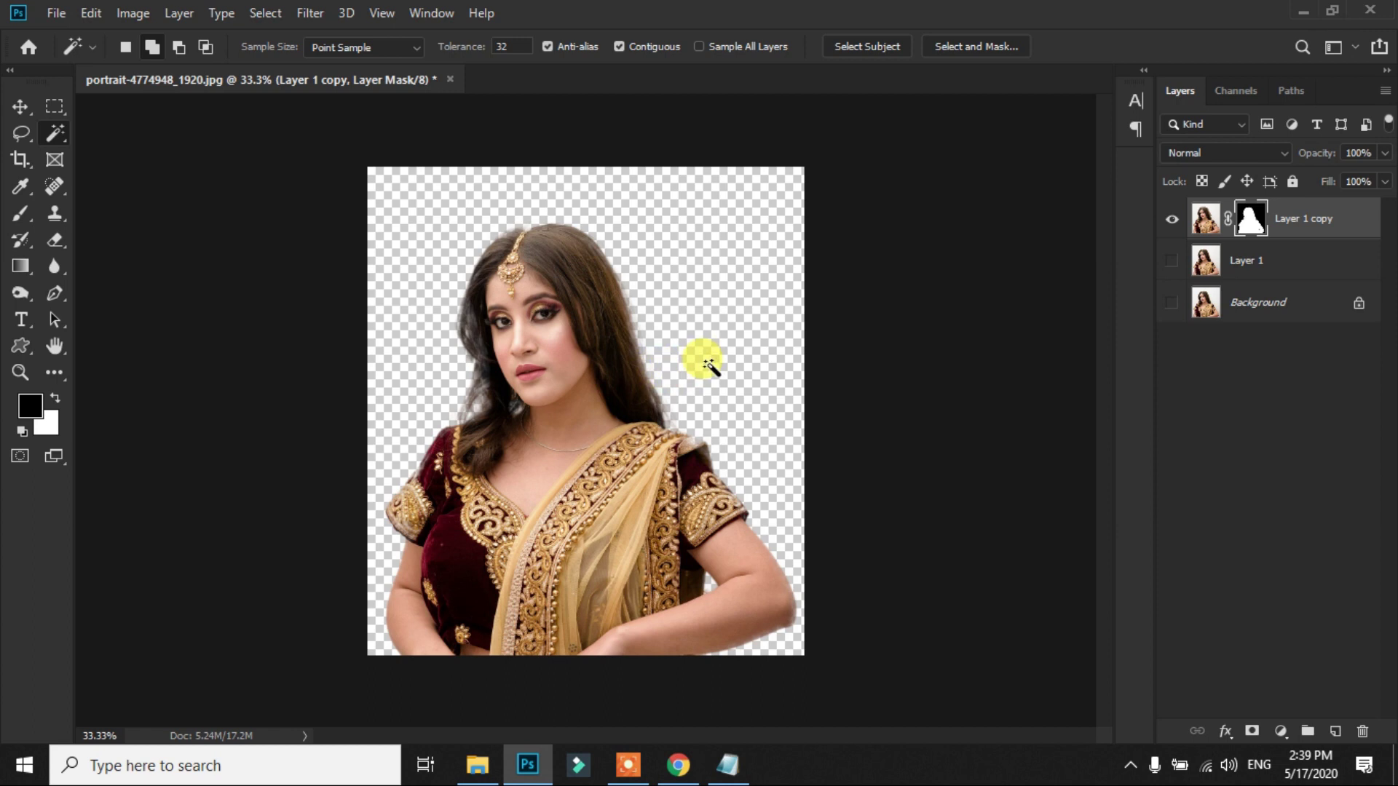
key(ctrl+plus)
key(ctrl+plus)
key(ctrl+plus)
drag(236, 412, 384, 428)
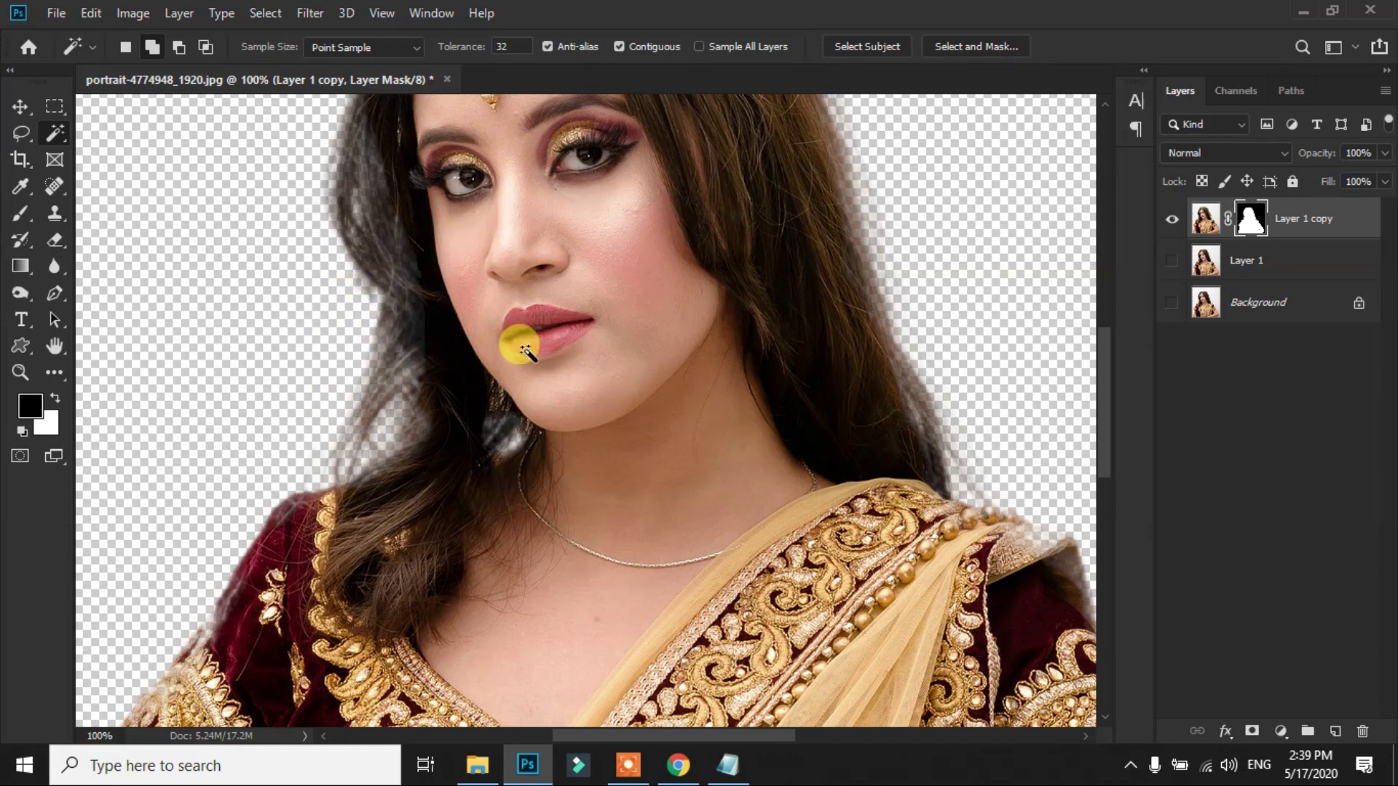
key(ctrl+minus)
key(ctrl+minus)
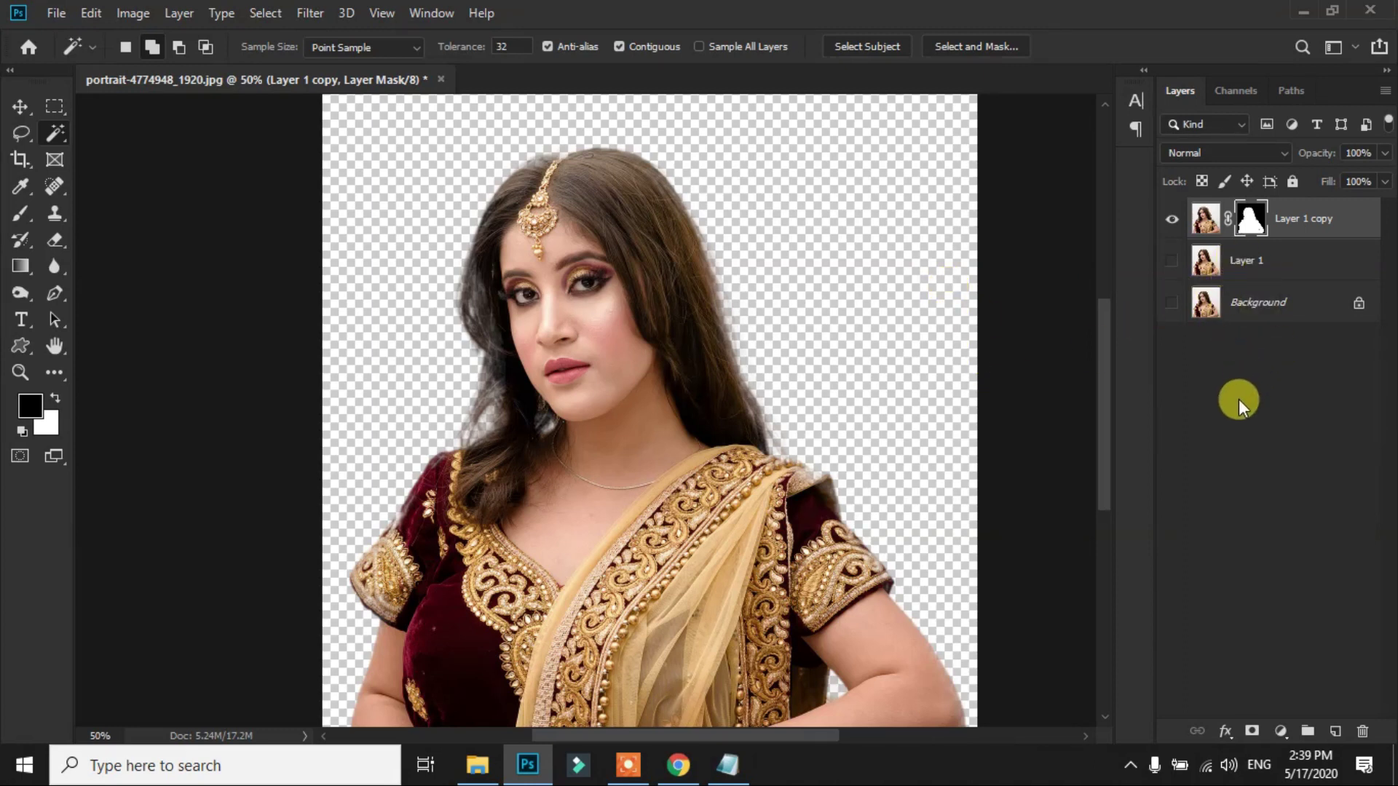
- View the mask alone and set up a Soft Round 45 px brush, 9% hardness, in Overlay mode
alt+click(1250, 225)
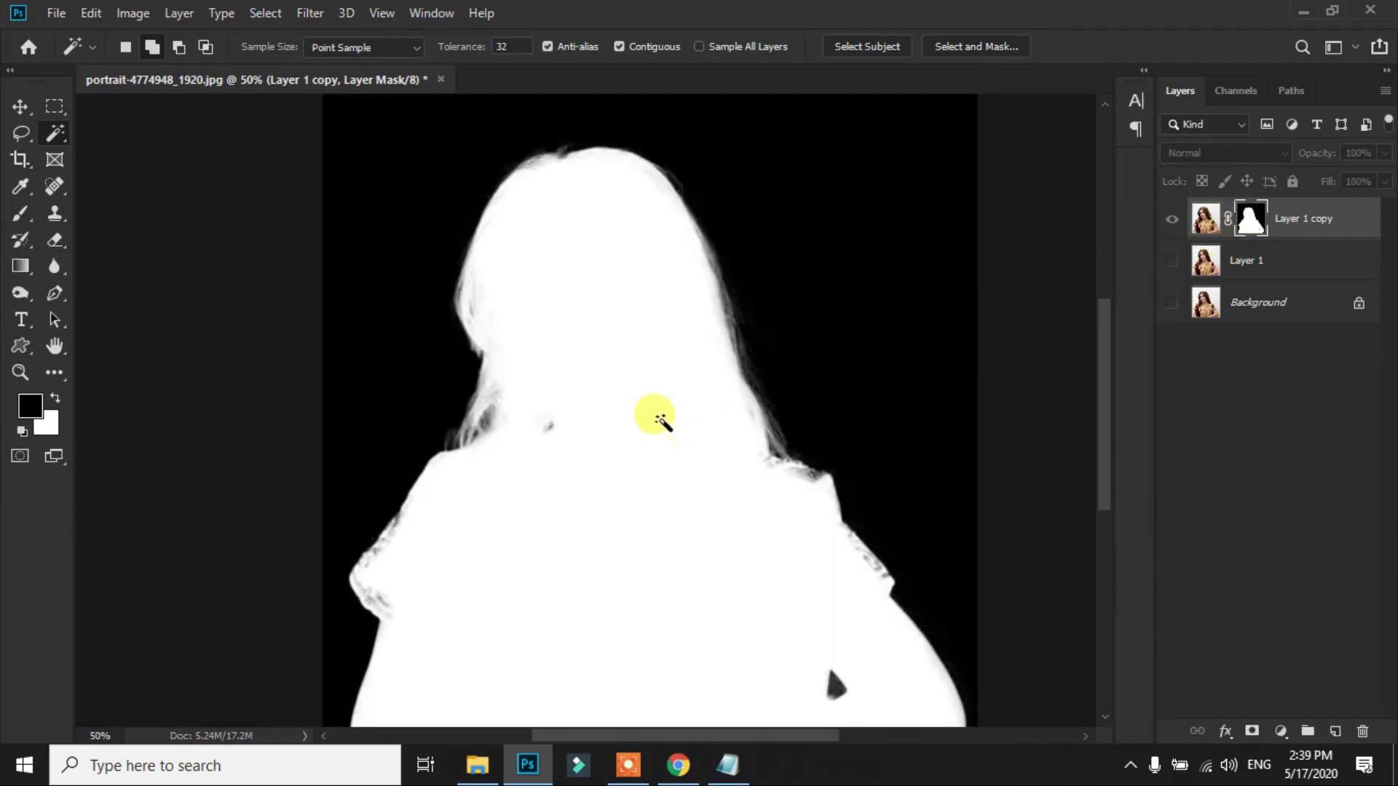
scroll(743, 436, down, 1)
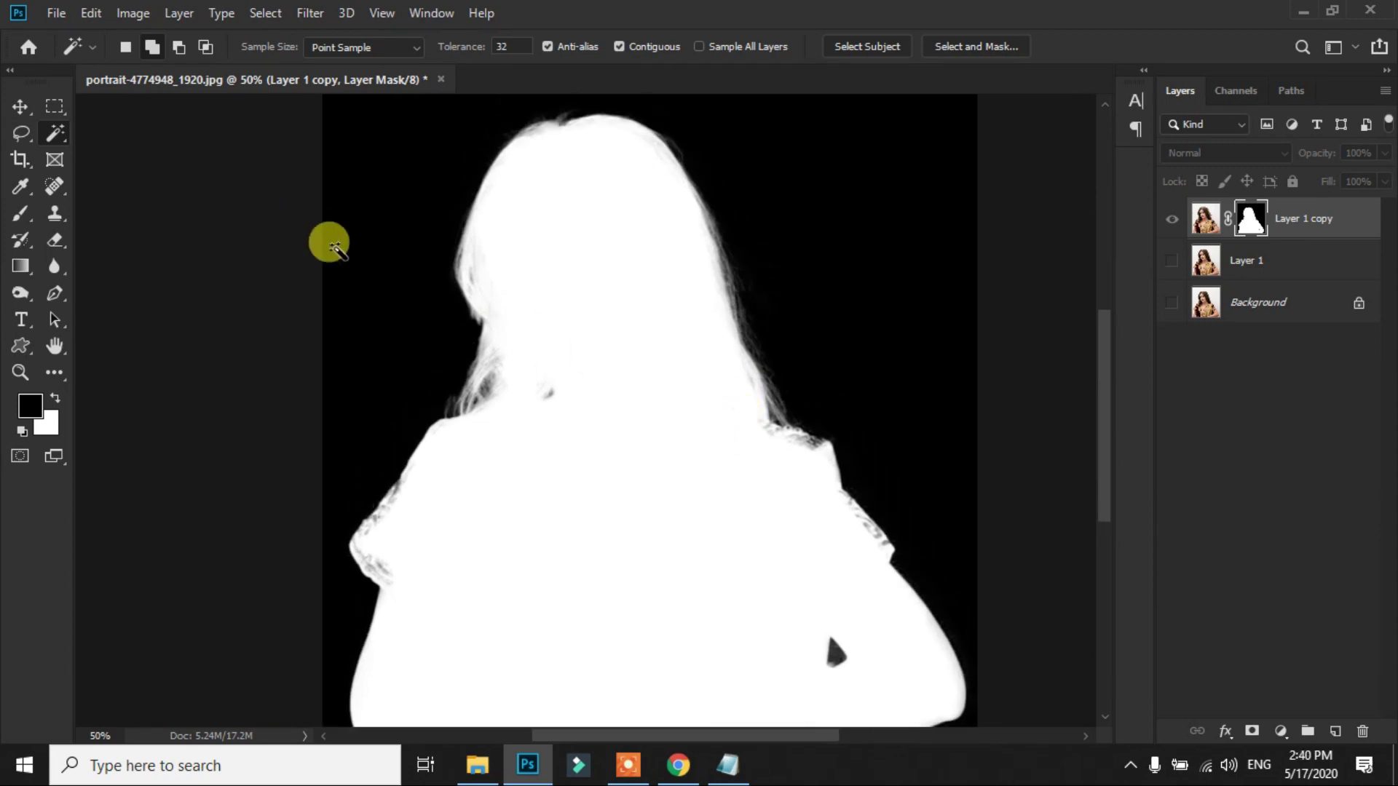
click(22, 214)
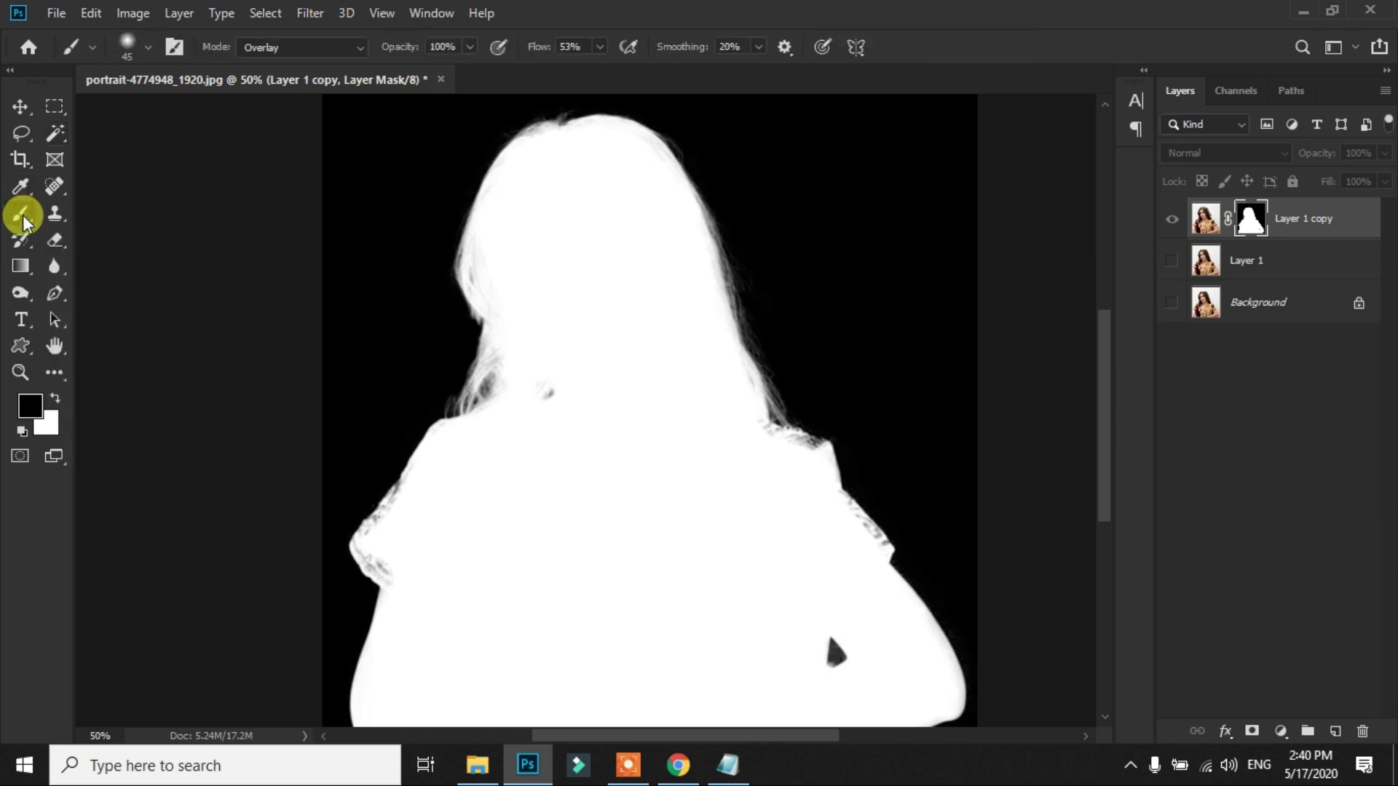
click(147, 45)
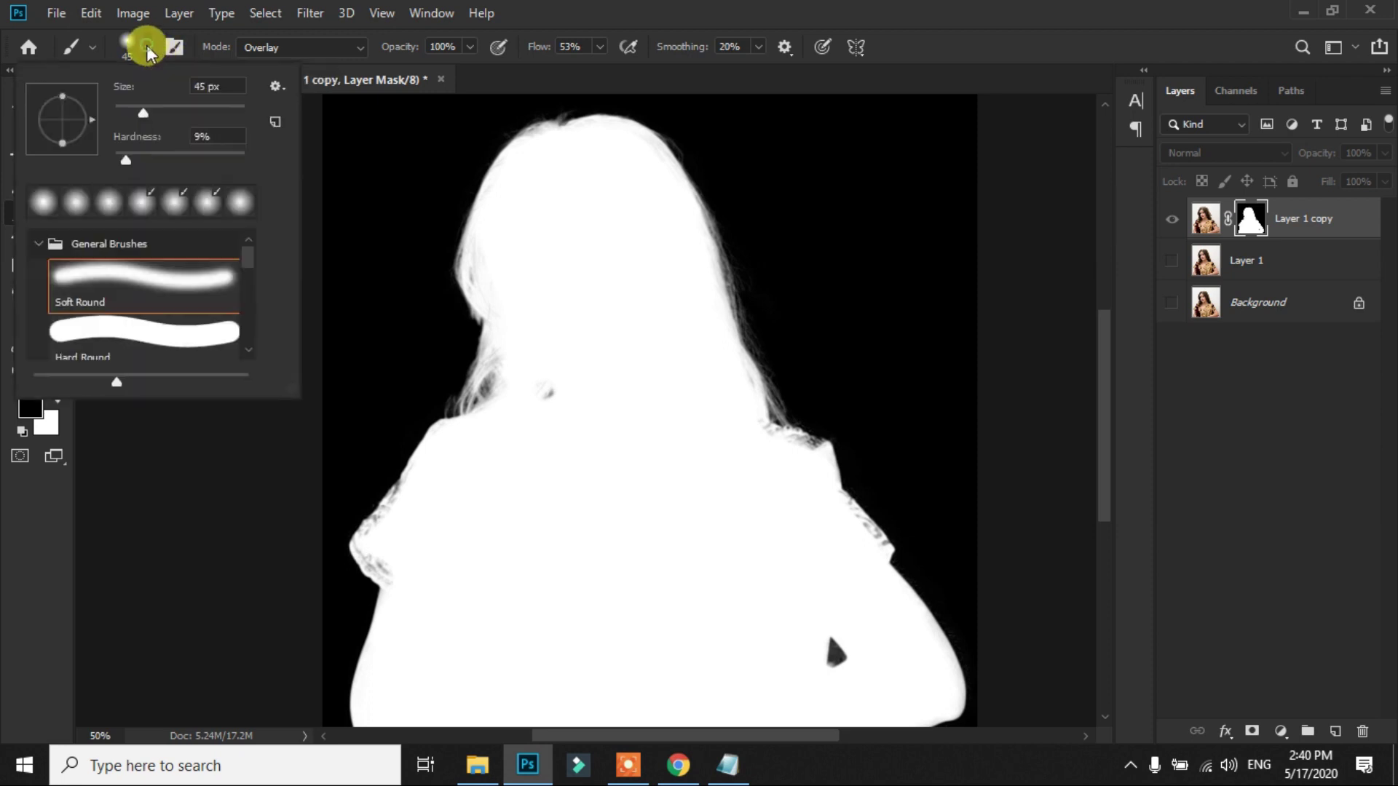
click(125, 160)
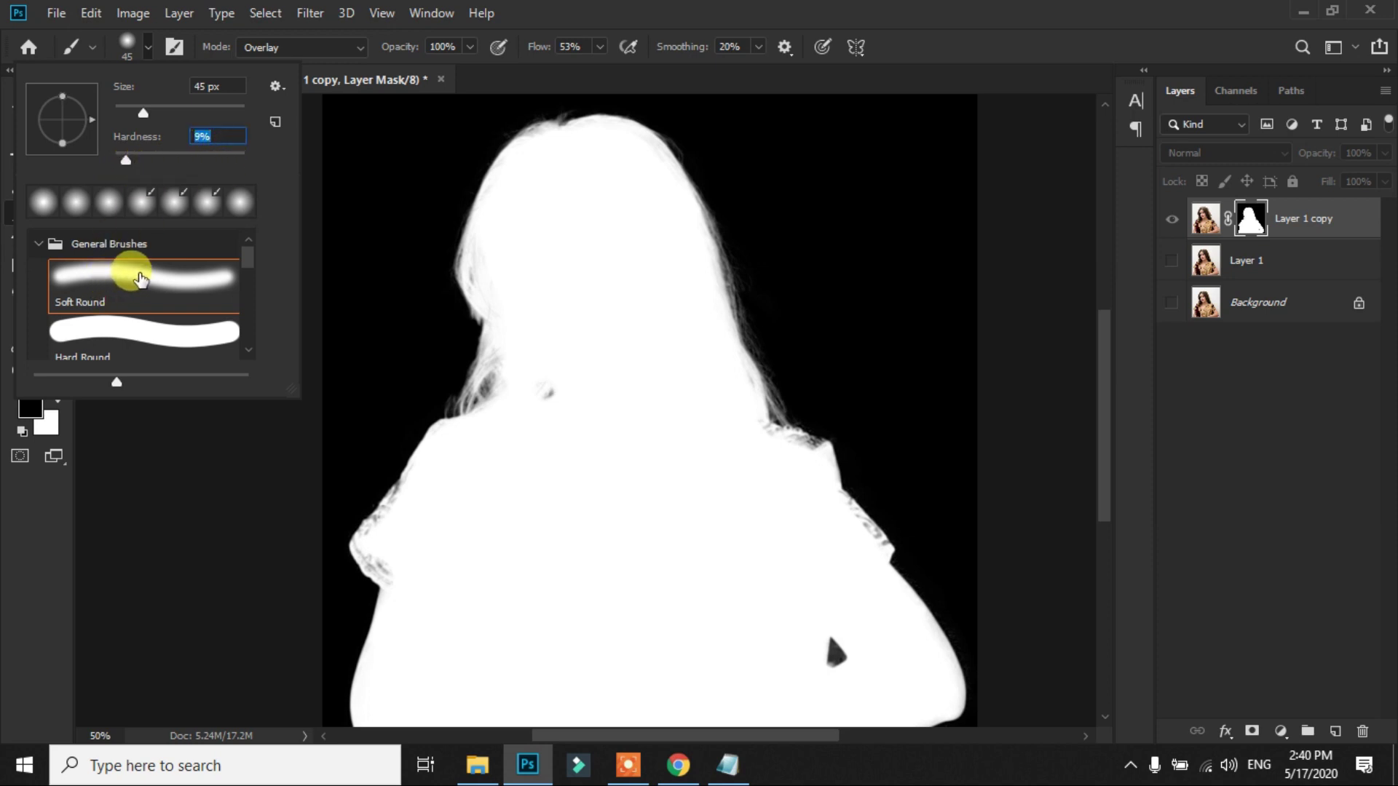
click(314, 141)
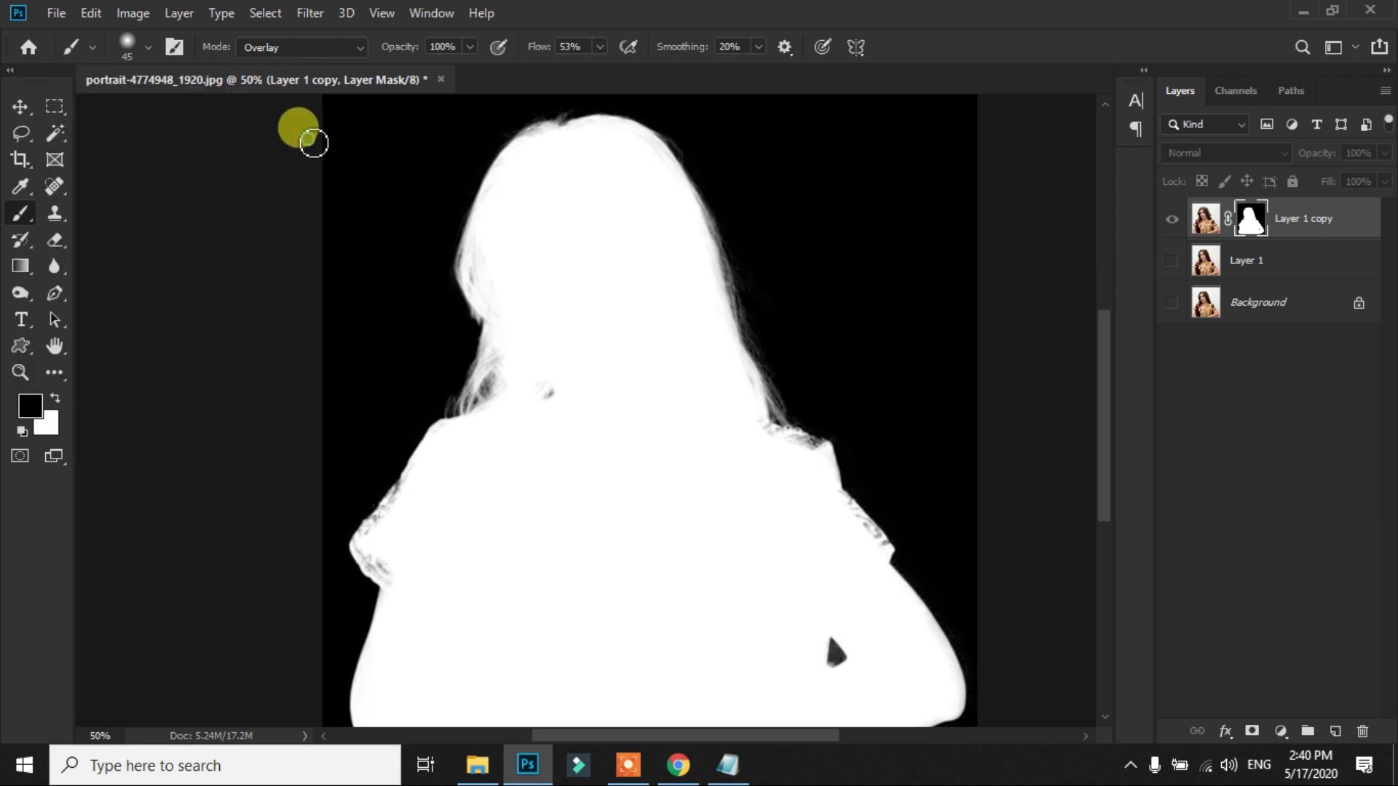
click(314, 45)
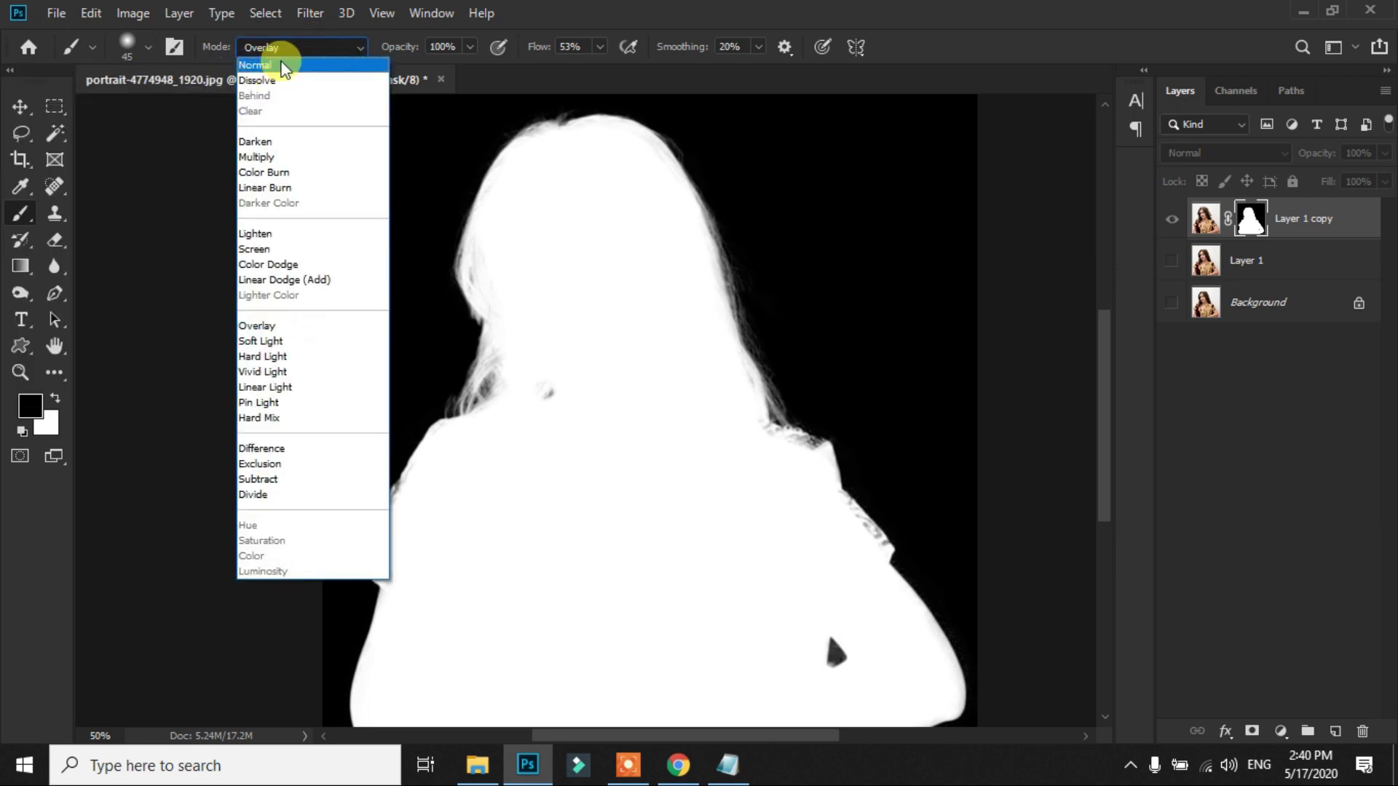
click(280, 325)
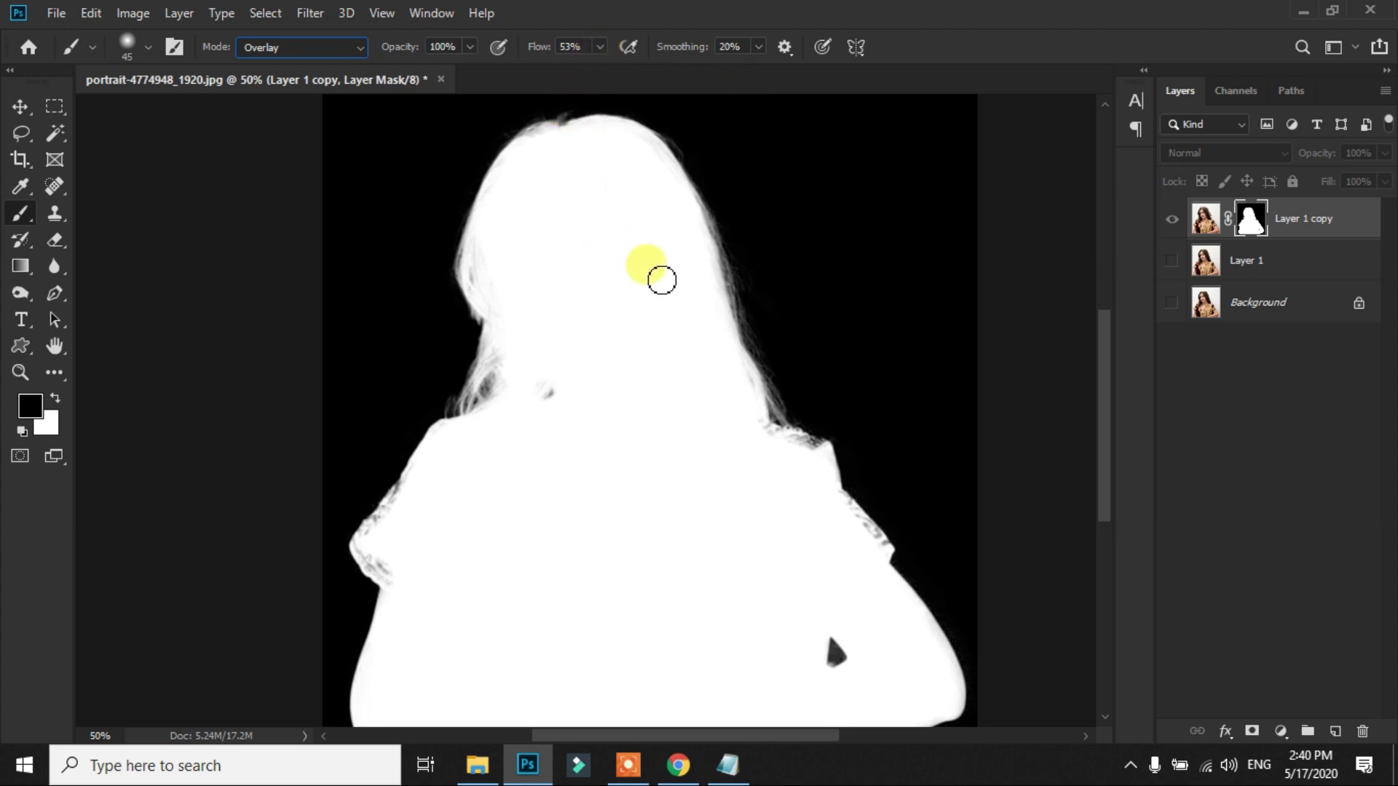
- Zoom the mask to 100% and paint along the right face edge with the Overlay brush
key(ctrl+plus)
key(ctrl+plus)
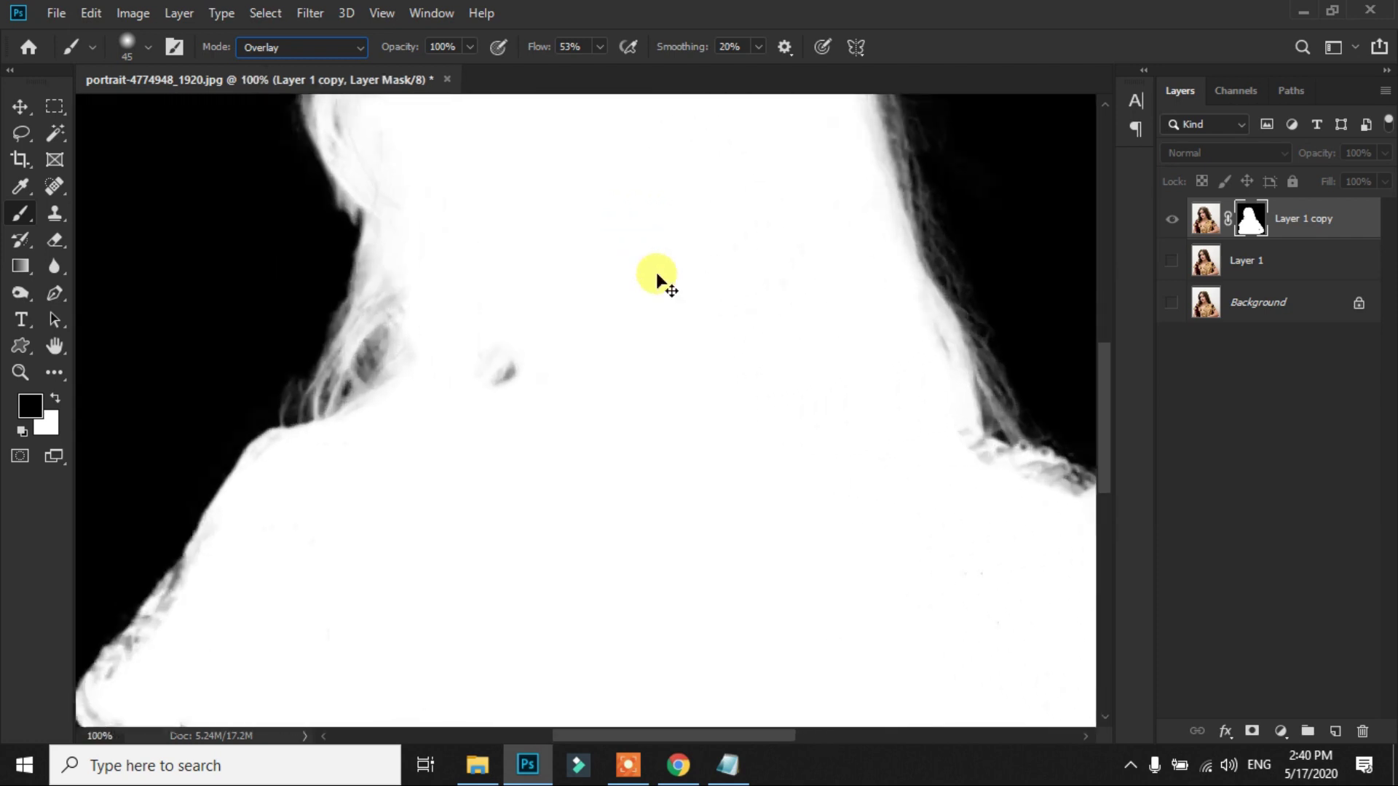
key(ctrl+plus)
key(ctrl+minus)
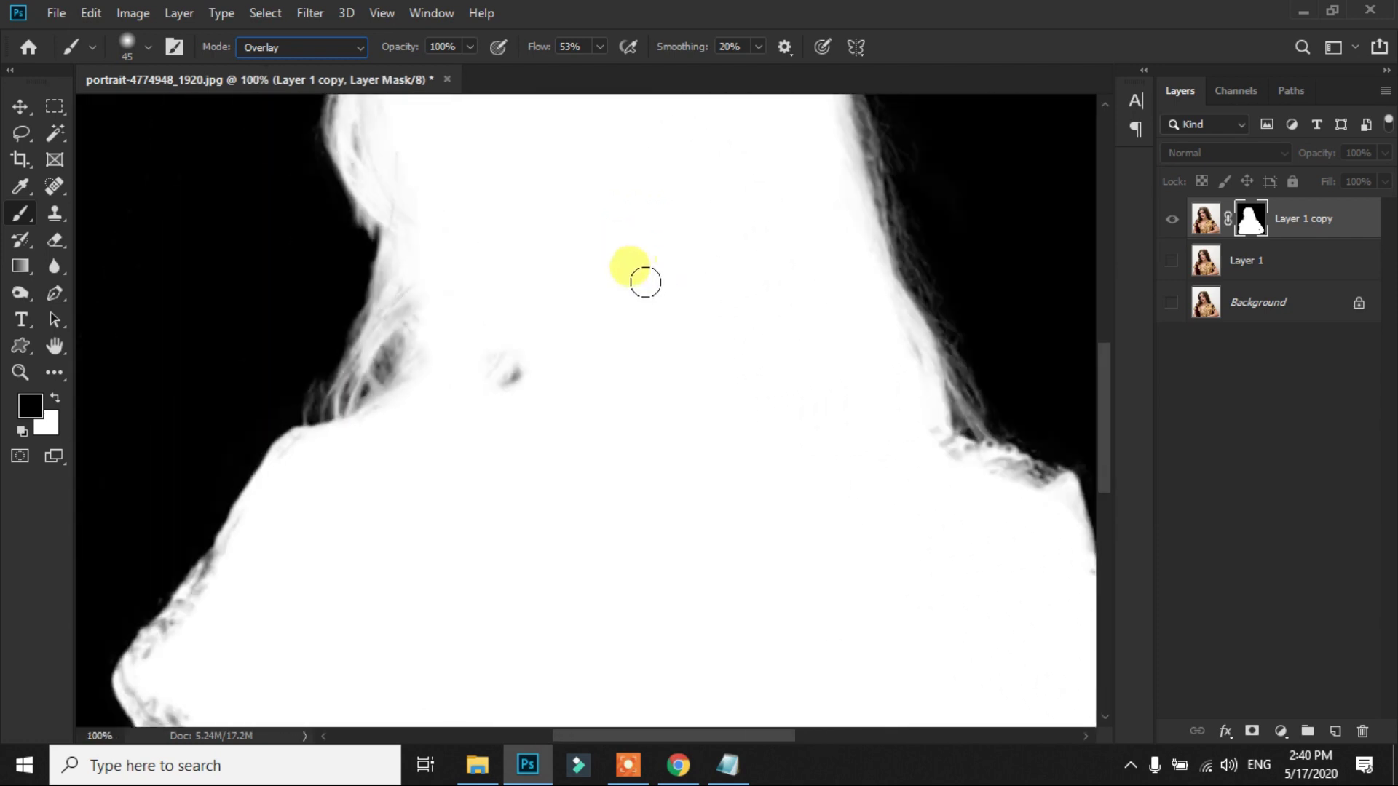
drag(762, 187, 668, 503)
mouse_move(652, 315)
mouse_down()
mouse_move(656, 437)
mouse_move(500, 272)
mouse_move(590, 331)
mouse_move(624, 493)
mouse_move(546, 312)
mouse_up()
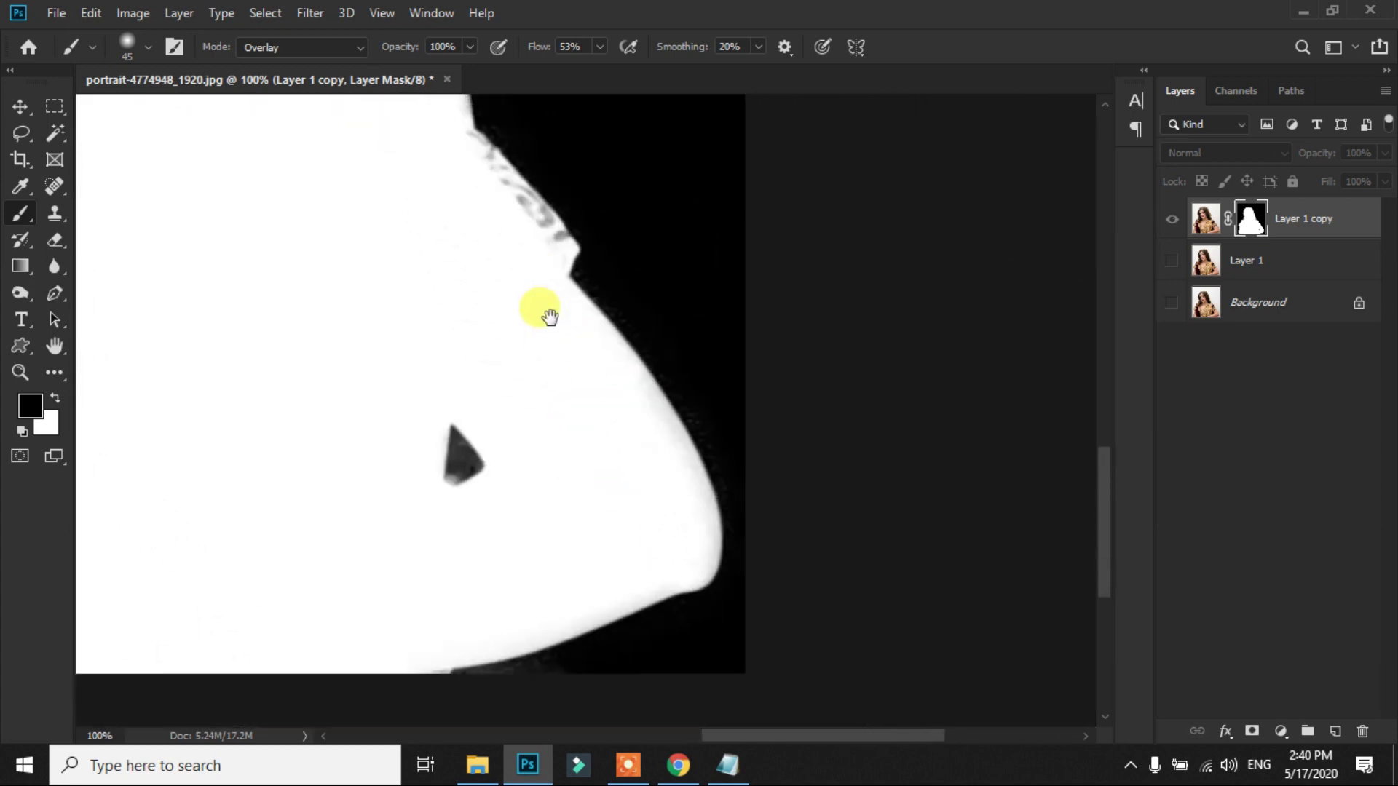
mouse_move(629, 304)
mouse_down()
mouse_move(609, 291)
mouse_move(667, 359)
mouse_move(643, 343)
mouse_move(726, 490)
mouse_move(692, 493)
mouse_move(529, 385)
mouse_move(501, 333)
mouse_up()
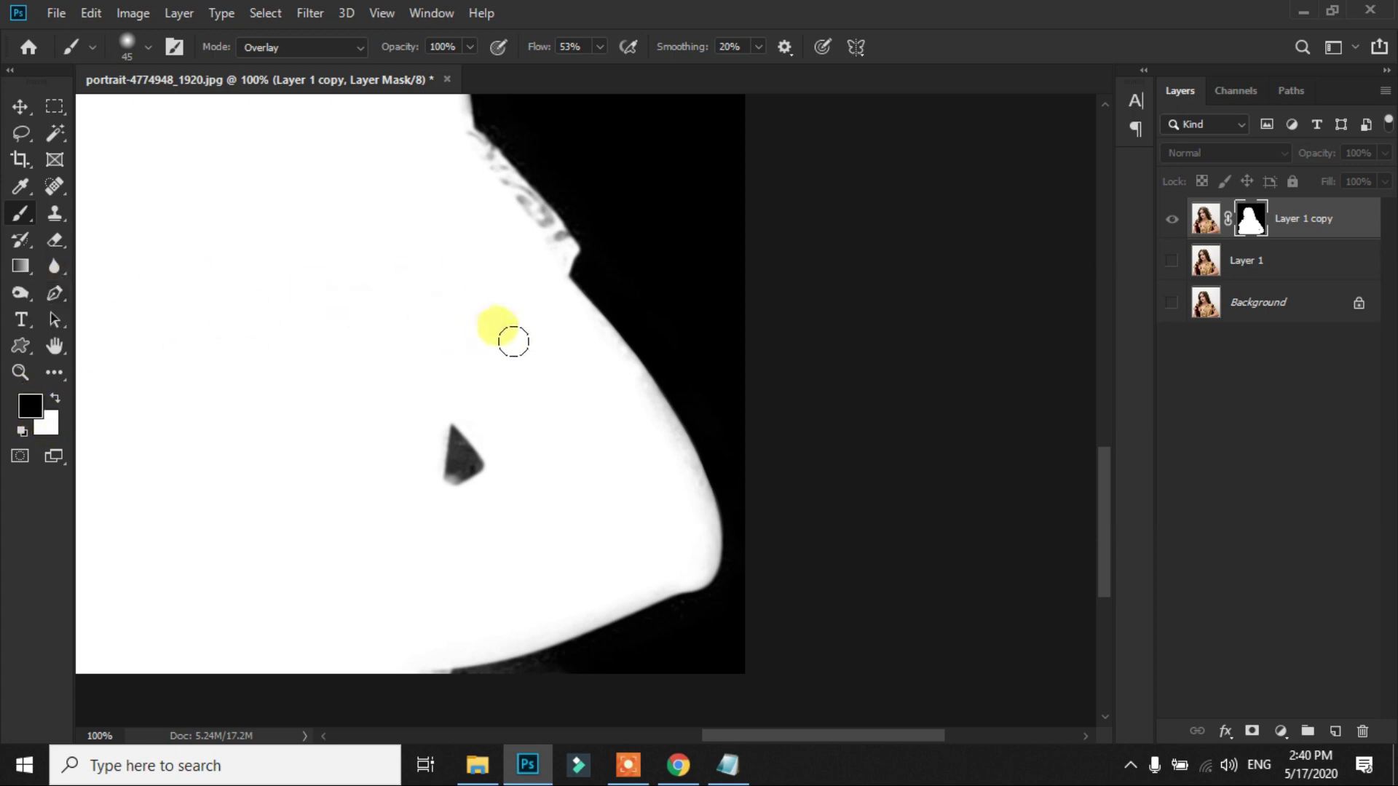
- Paint along the right-side hair and face edges of the mask to darken the grey fringe
mouse_move(677, 242)
mouse_down()
mouse_move(647, 302)
mouse_move(618, 181)
mouse_up()
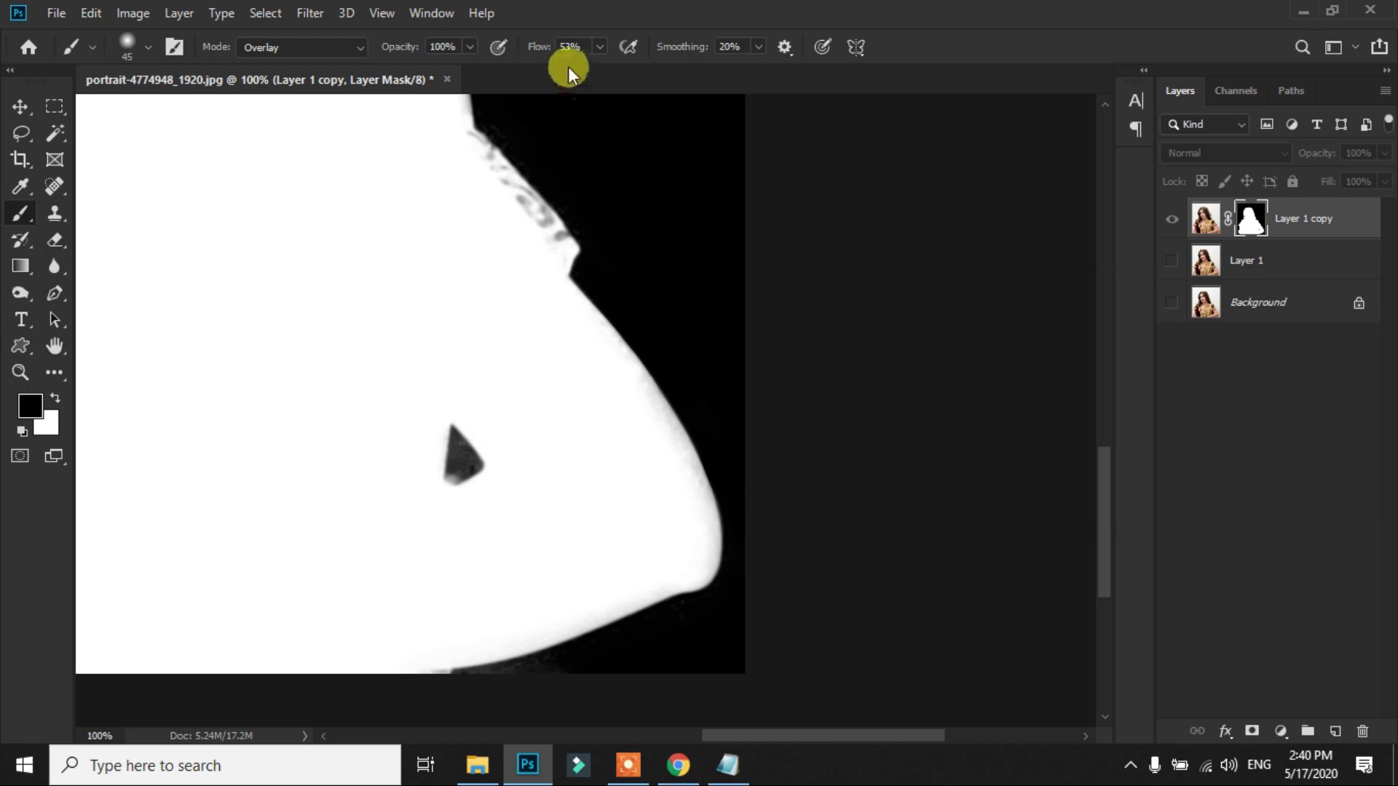
mouse_move(658, 396)
mouse_down()
mouse_move(730, 412)
mouse_move(688, 369)
mouse_move(715, 458)
mouse_move(718, 561)
mouse_move(513, 659)
mouse_move(443, 668)
mouse_move(609, 660)
mouse_move(444, 670)
mouse_move(608, 641)
mouse_move(734, 553)
mouse_move(671, 396)
mouse_move(536, 172)
mouse_move(461, 125)
mouse_move(499, 172)
mouse_up()
scroll(509, 219, up, 3)
scroll(530, 289, up, 2)
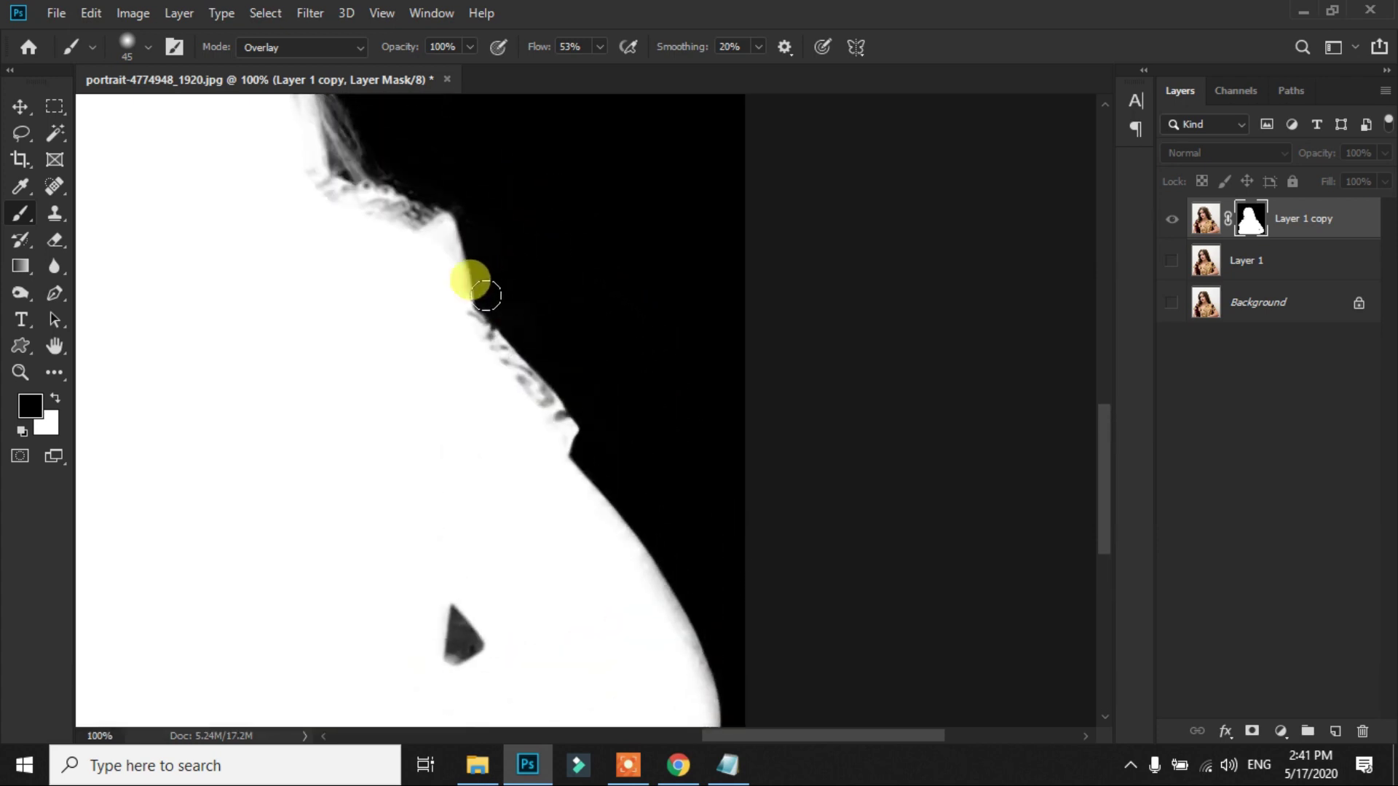
mouse_move(490, 296)
mouse_down()
mouse_move(425, 187)
mouse_move(365, 162)
mouse_move(327, 103)
mouse_up()
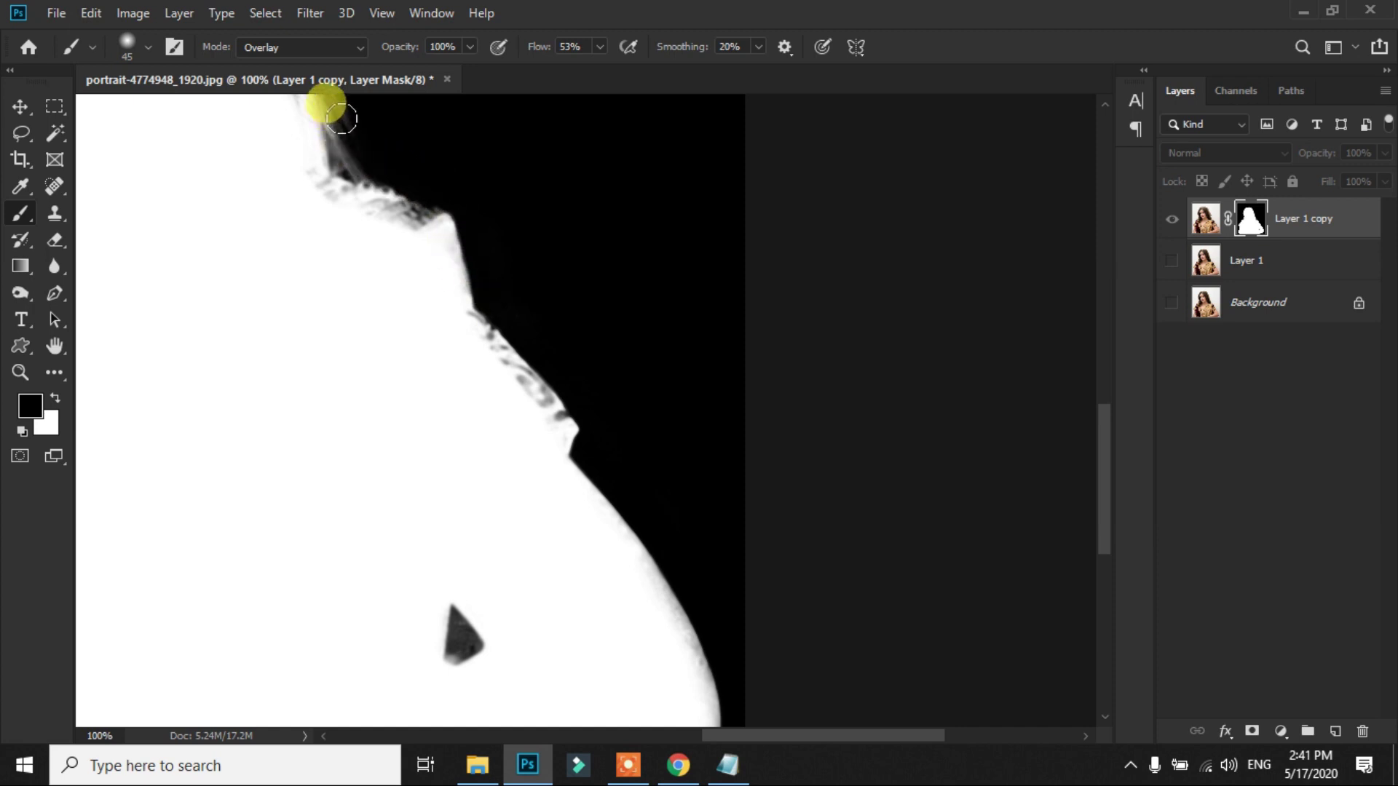
scroll(350, 145, up, 2)
mouse_move(374, 197)
mouse_down()
mouse_move(334, 197)
mouse_move(324, 142)
mouse_move(328, 219)
mouse_move(488, 422)
mouse_up()
mouse_move(383, 264)
mouse_down()
mouse_move(456, 289)
mouse_move(468, 334)
mouse_move(444, 417)
mouse_up()
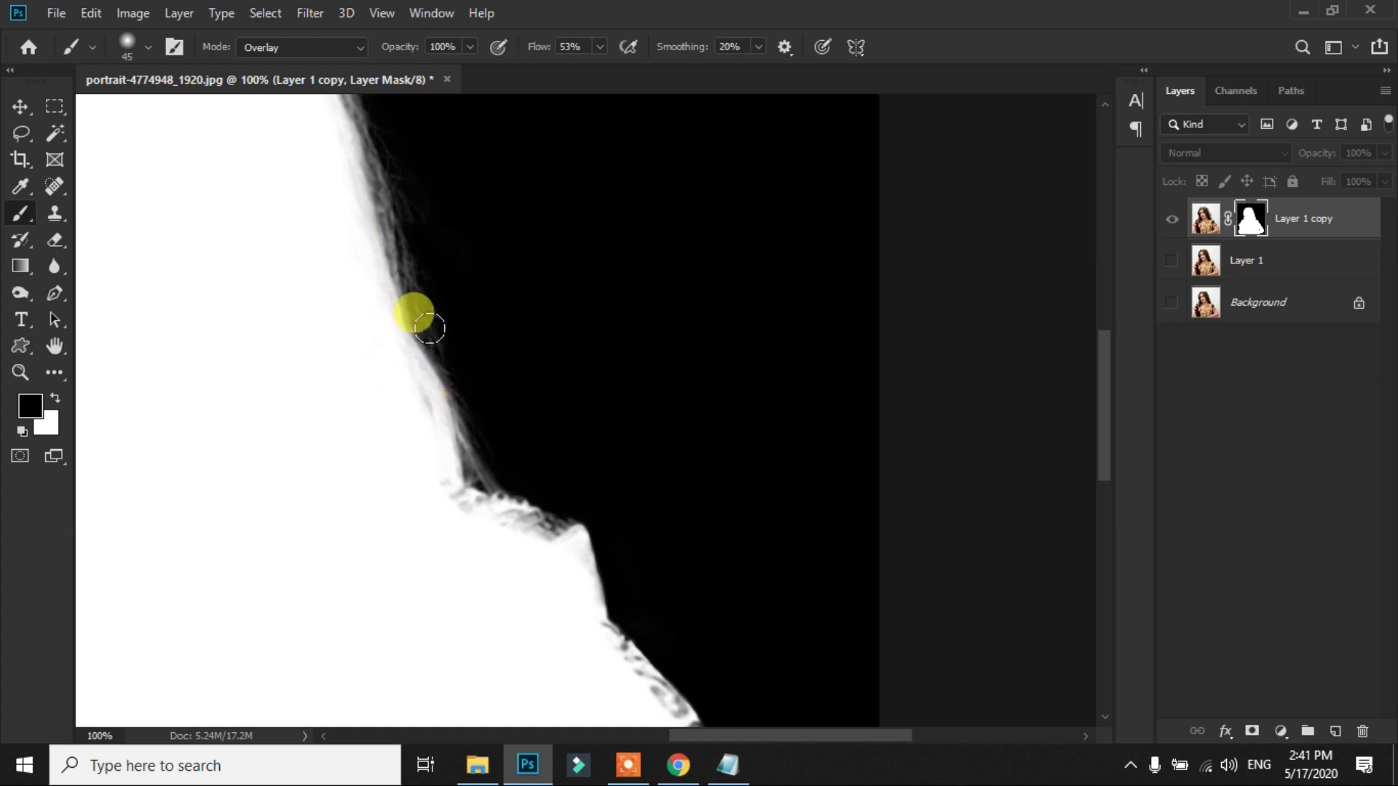
- Lower brush flow to 15% and paint along the upper-left hair edge of the mask
click(601, 47)
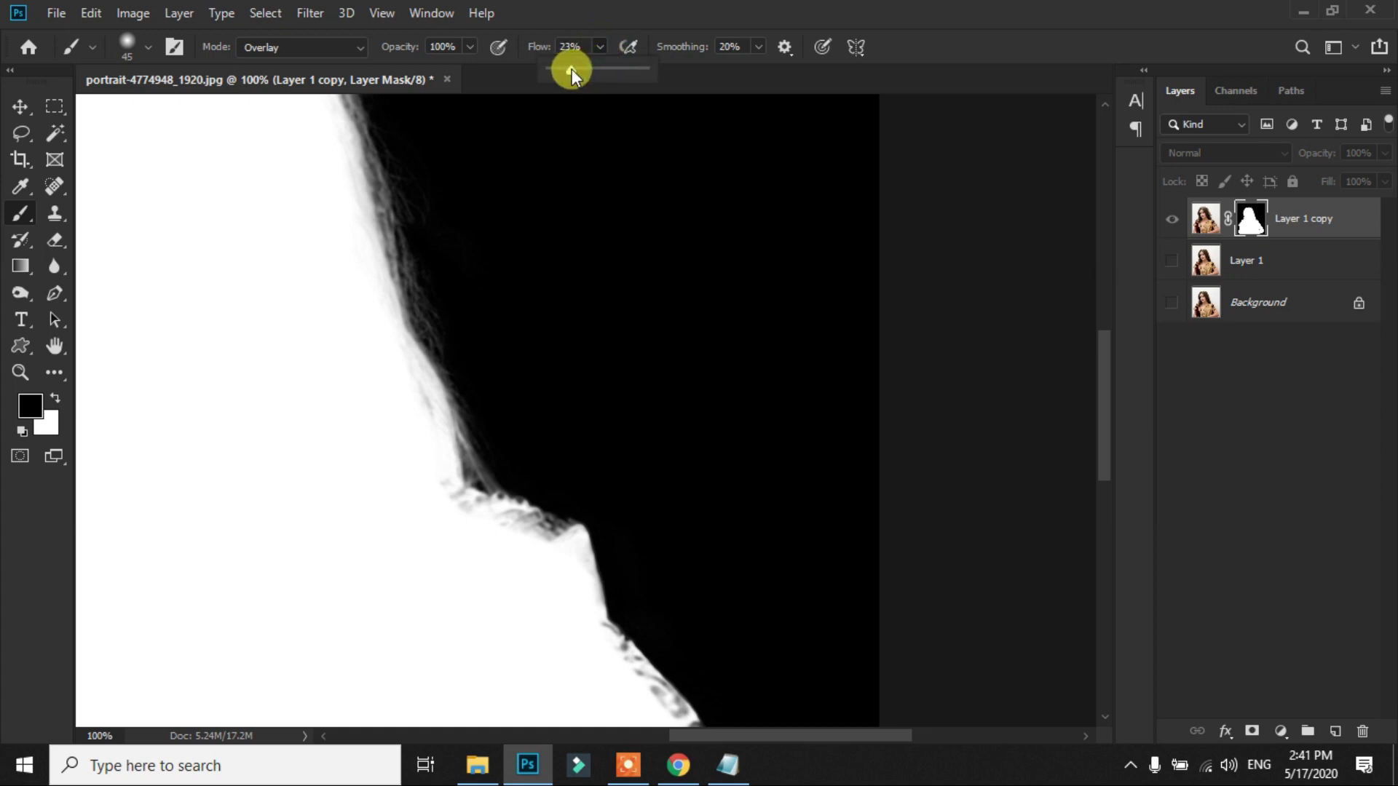
scroll(474, 219, up, 2)
mouse_move(428, 296)
mouse_down()
mouse_move(406, 357)
mouse_move(411, 300)
mouse_move(369, 204)
mouse_move(435, 388)
mouse_up()
scroll(397, 291, up, 2)
scroll(378, 313, up, 2)
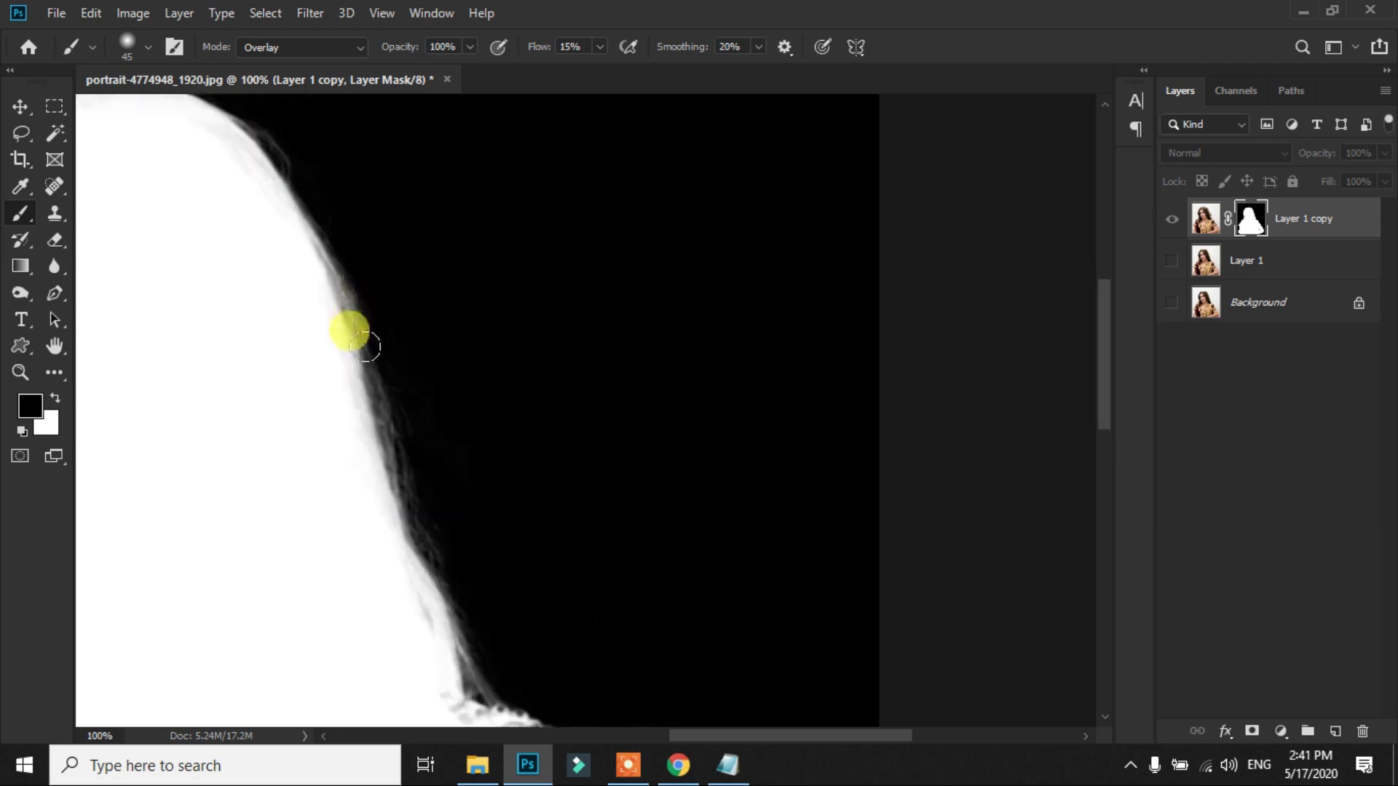
mouse_move(366, 334)
mouse_down()
mouse_move(350, 275)
mouse_move(239, 119)
mouse_move(240, 231)
mouse_move(468, 362)
mouse_move(490, 255)
mouse_move(380, 206)
mouse_move(240, 204)
mouse_move(141, 228)
mouse_move(144, 298)
mouse_move(190, 358)
mouse_move(391, 335)
mouse_up()
mouse_move(344, 211)
mouse_down()
mouse_move(358, 224)
mouse_move(278, 337)
mouse_move(251, 430)
mouse_move(251, 475)
mouse_move(305, 624)
mouse_up()
- Darken the left hair edge near the neck and along the shoulder
scroll(368, 328, down, 5)
scroll(312, 240, down, 2)
mouse_move(312, 240)
mouse_down()
mouse_move(345, 217)
mouse_move(377, 318)
mouse_move(312, 399)
mouse_move(374, 284)
mouse_move(300, 427)
mouse_move(288, 396)
mouse_up()
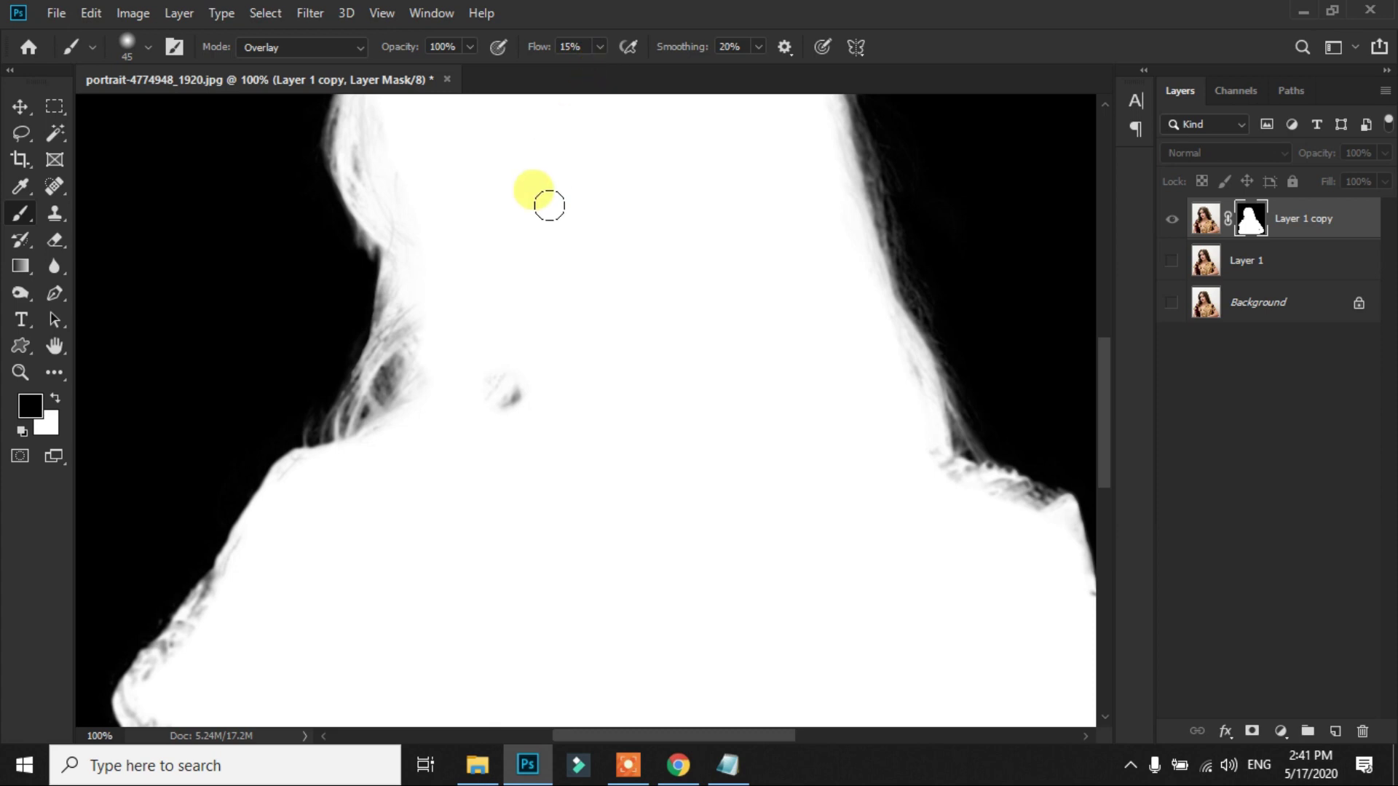
mouse_move(459, 353)
mouse_down()
mouse_move(367, 342)
mouse_move(384, 319)
mouse_move(367, 259)
mouse_move(373, 394)
mouse_move(358, 363)
mouse_move(398, 306)
mouse_move(343, 369)
mouse_move(509, 391)
mouse_move(307, 439)
mouse_move(252, 473)
mouse_up()
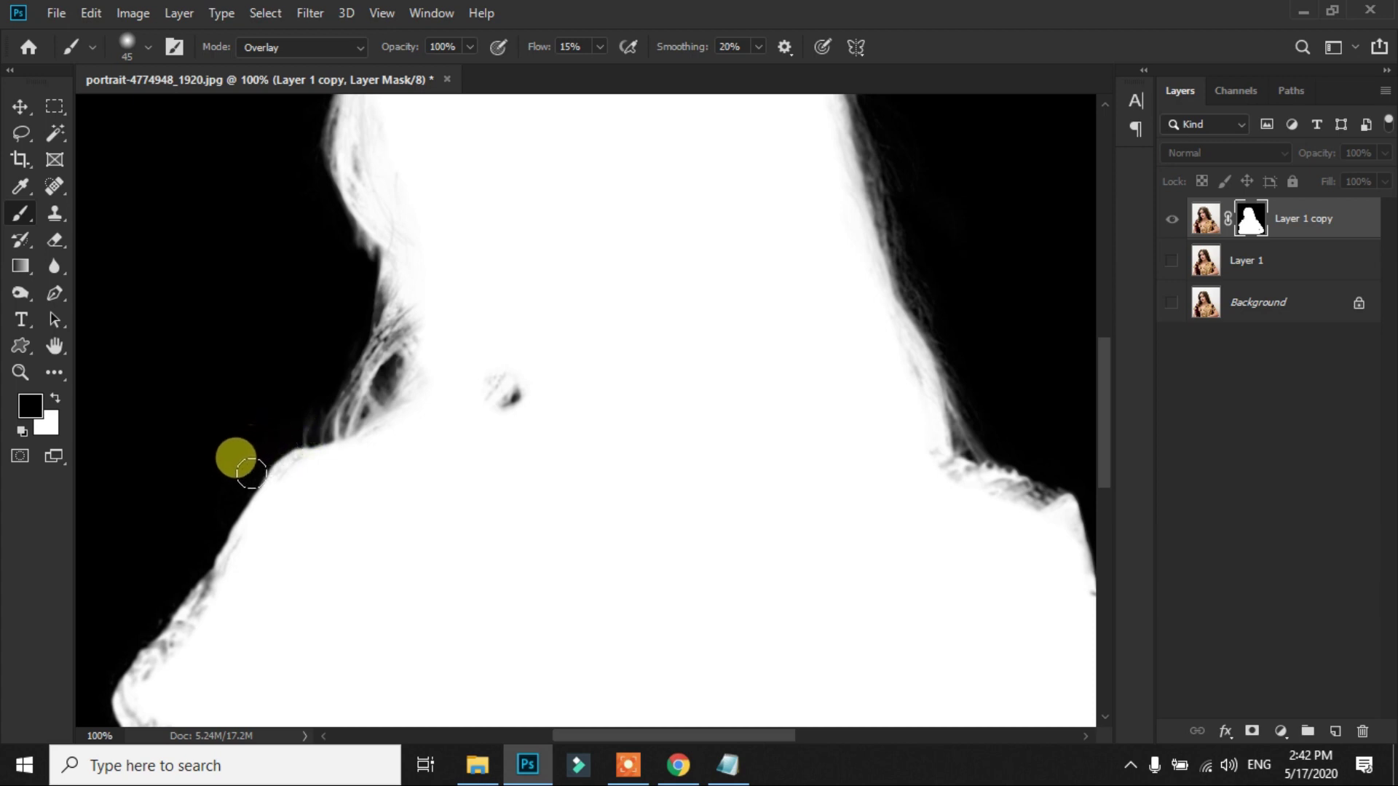
scroll(219, 481, down, 2)
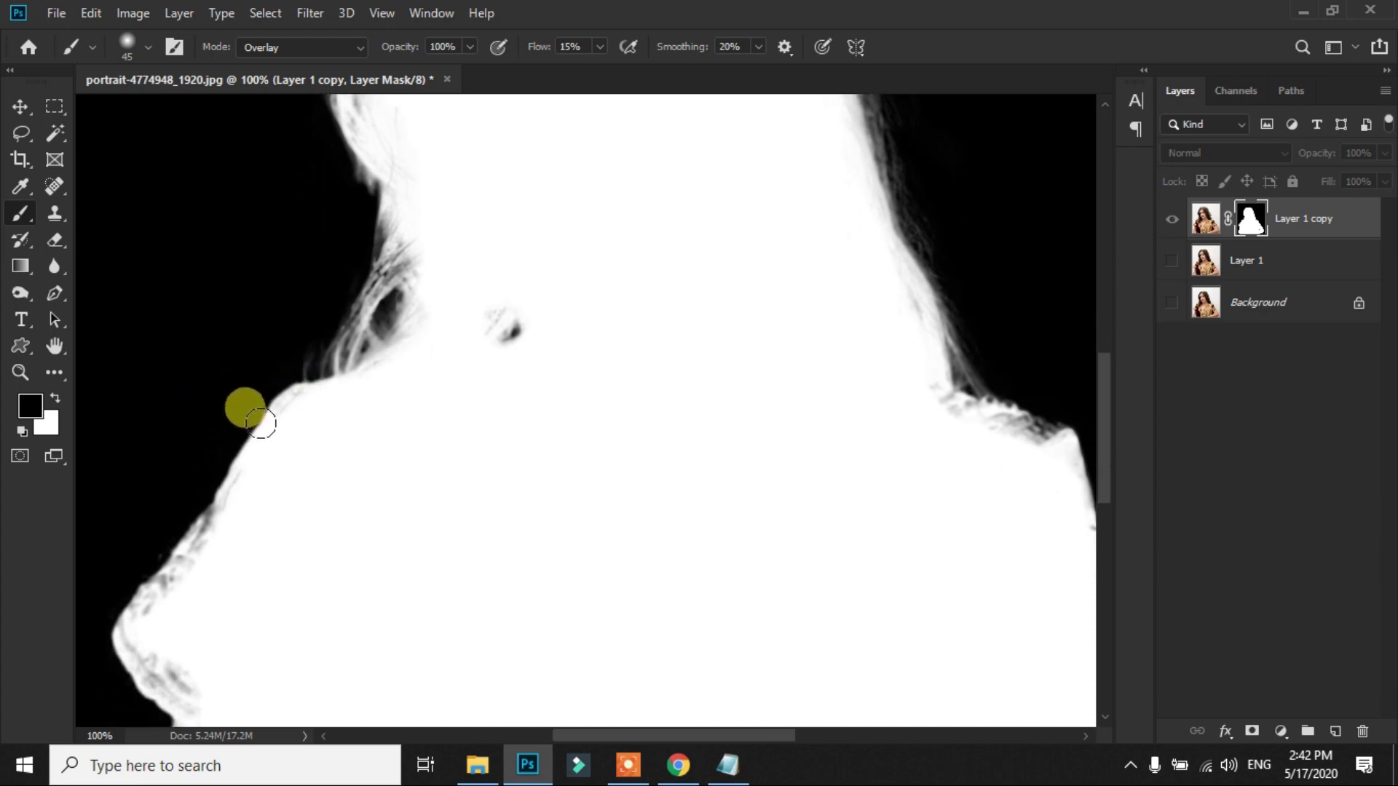
mouse_move(236, 456)
mouse_down()
mouse_move(158, 539)
mouse_move(190, 507)
mouse_move(127, 609)
mouse_move(156, 485)
mouse_move(140, 515)
mouse_move(303, 415)
mouse_move(343, 249)
mouse_move(294, 265)
mouse_move(337, 343)
mouse_move(338, 462)
mouse_move(289, 632)
mouse_move(299, 685)
mouse_move(349, 427)
mouse_move(191, 392)
mouse_up()
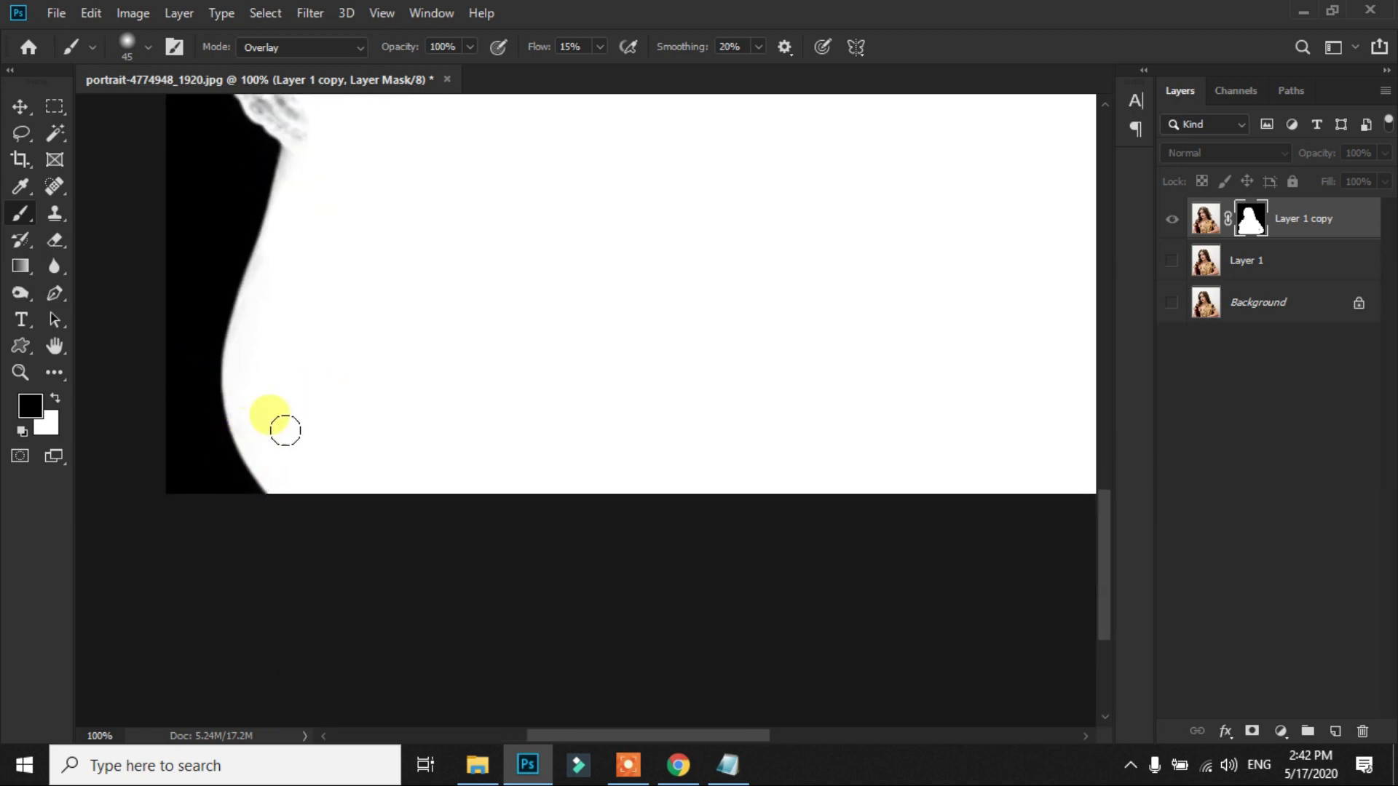
- Zoom out to bring the whole head and shoulders of the mask into view
scroll(335, 396, up, 2)
scroll(401, 375, up, 2)
scroll(409, 389, up, 1)
scroll(386, 356, up, 2)
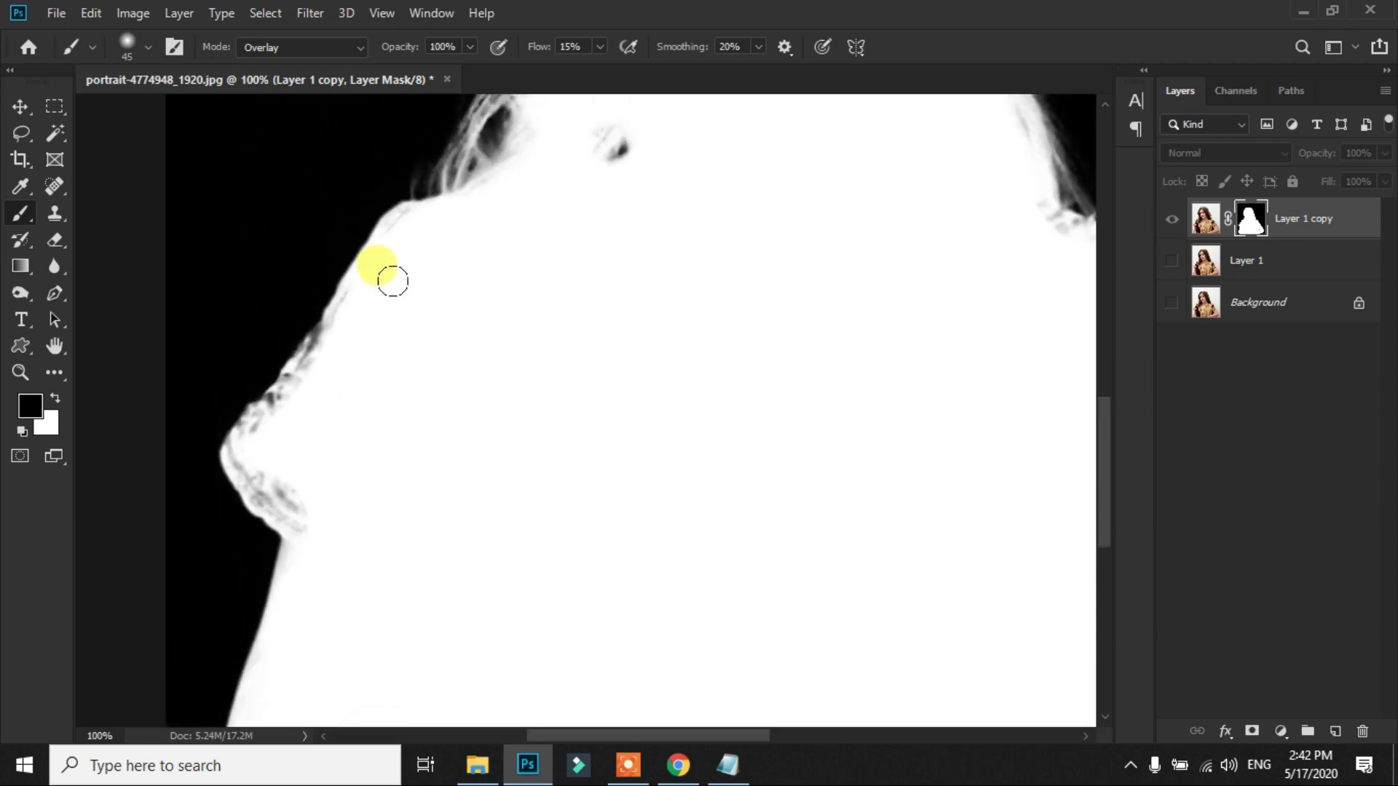
scroll(393, 278, up, 1)
scroll(381, 289, up, 1)
key(ctrl+minus)
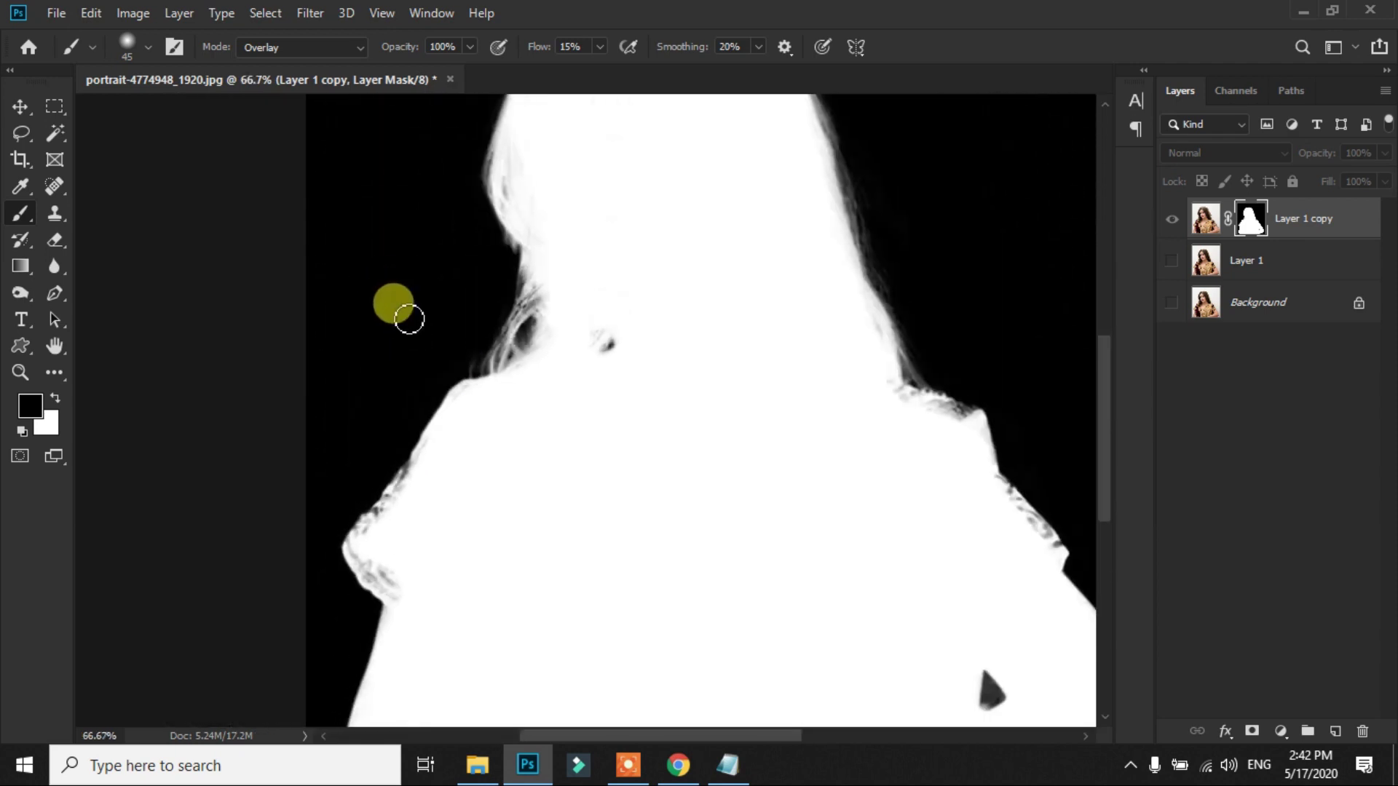
mouse_move(608, 263)
mouse_down()
mouse_move(521, 384)
mouse_move(379, 360)
mouse_up()
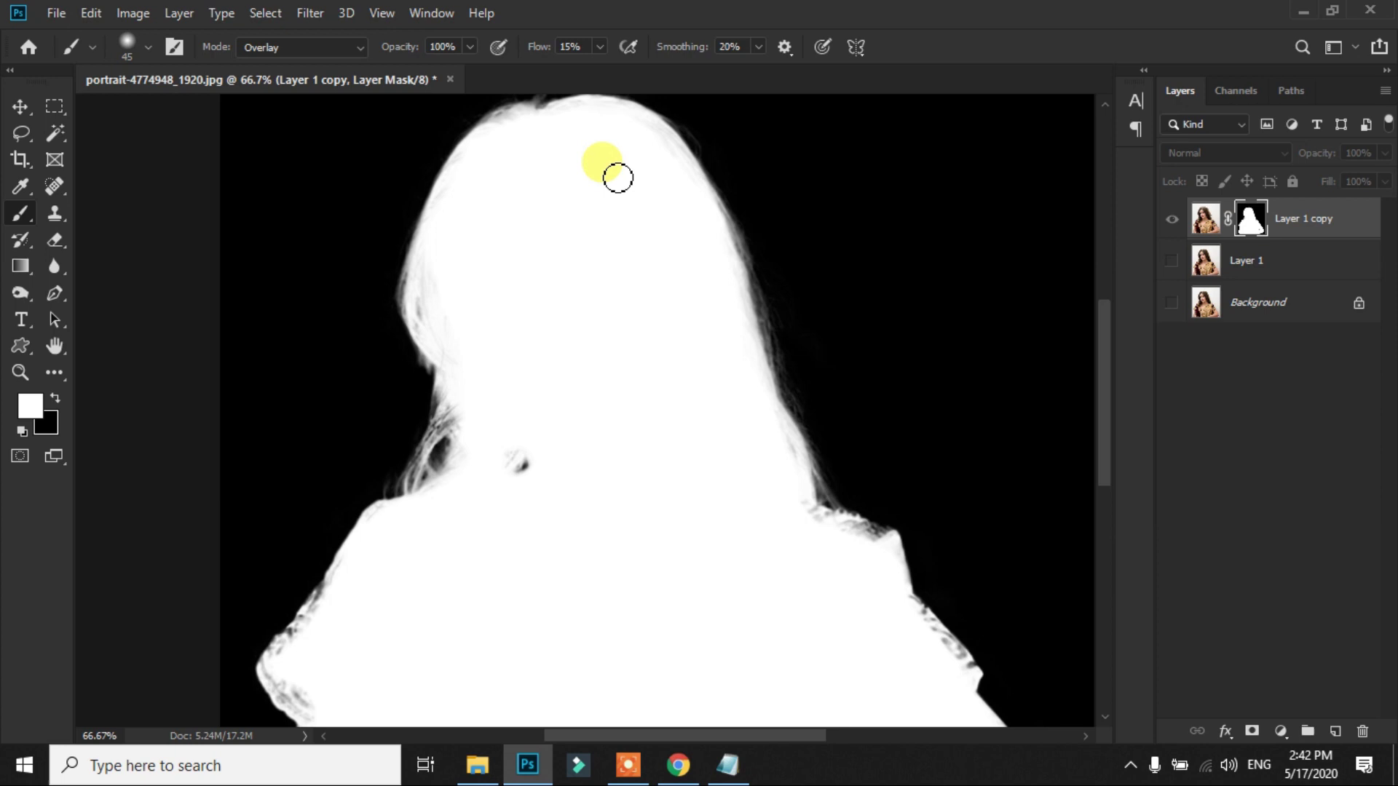
- Zoom in, lower brush flow to 43%, and paint white along the top-right head edge
key(ctrl+plus)
key(ctrl+plus)
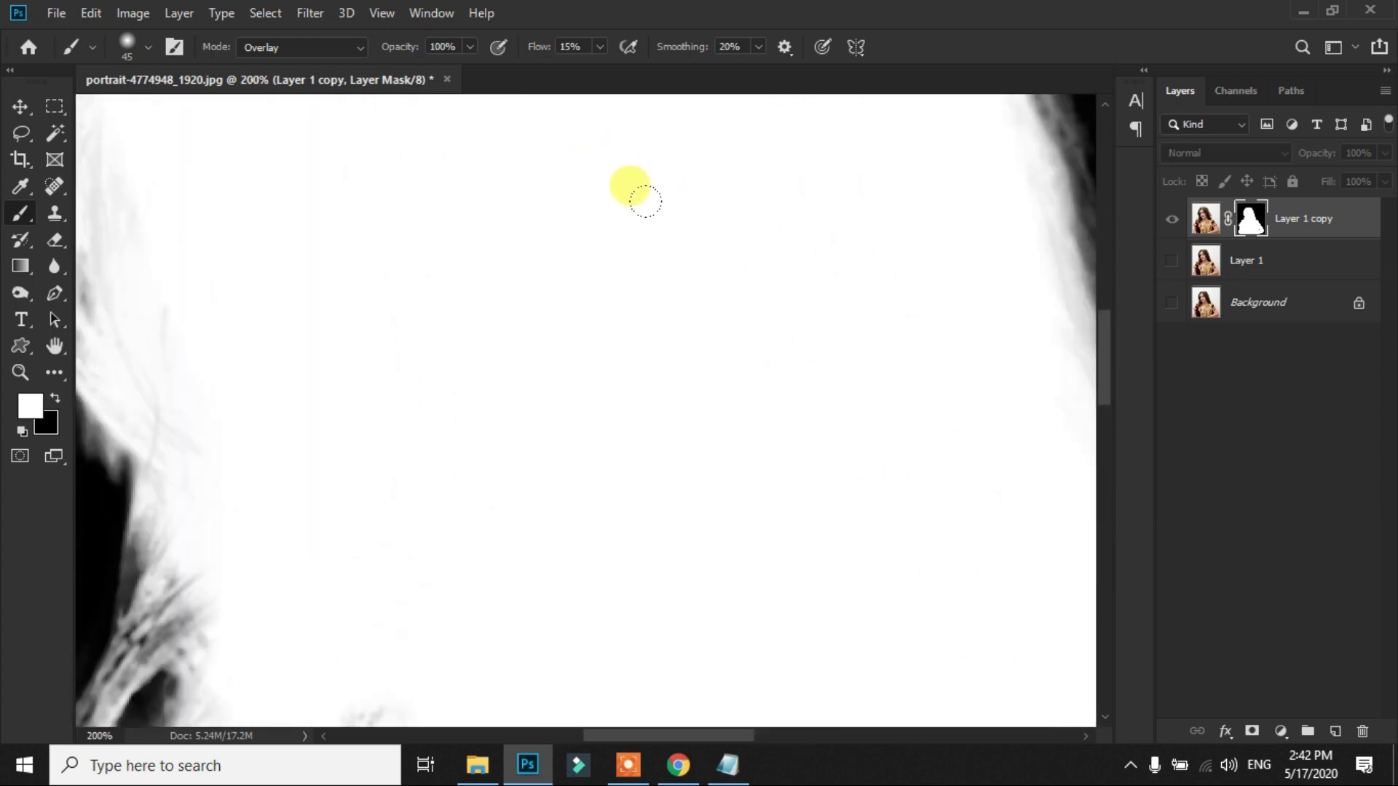
scroll(415, 364, up, 3)
scroll(433, 320, up, 3)
scroll(422, 270, up, 4)
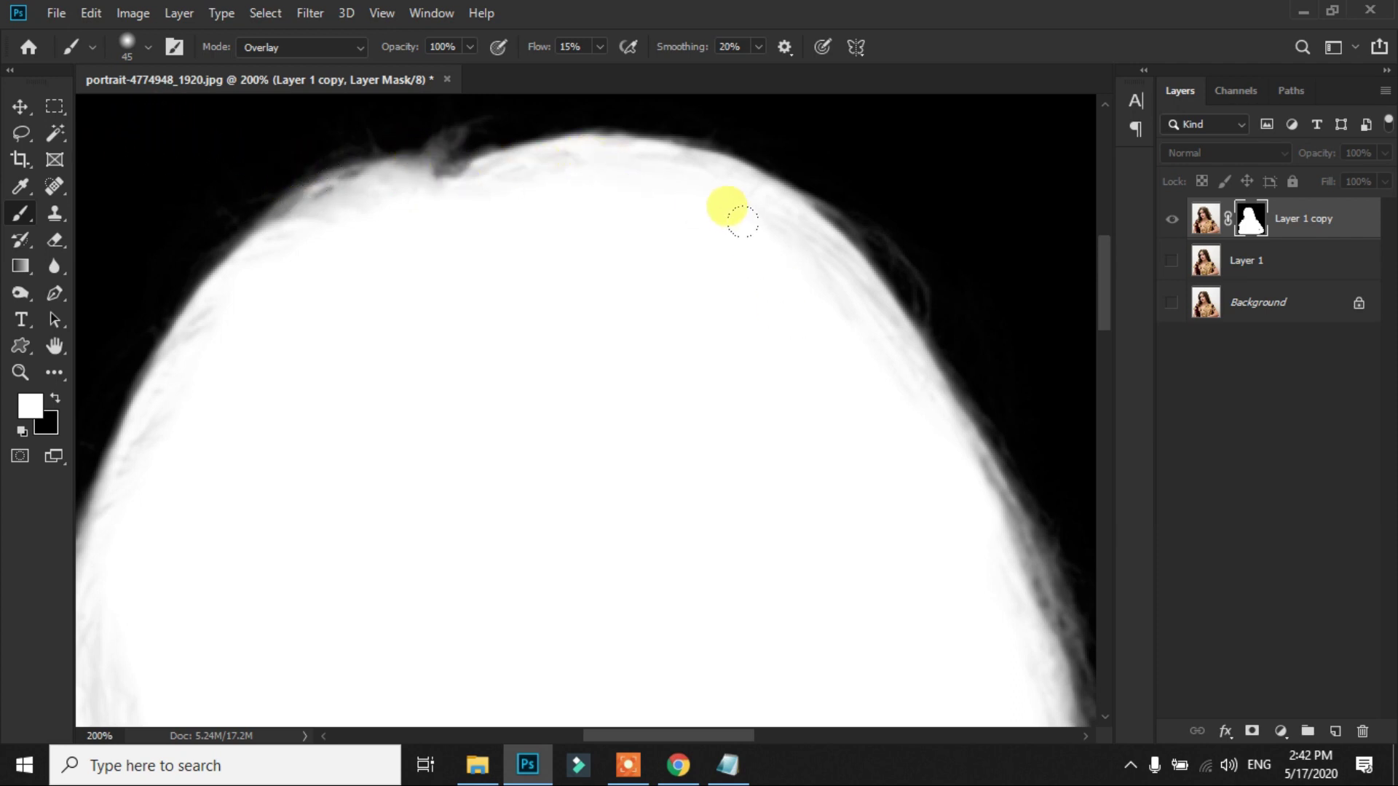
click(599, 47)
drag(638, 73, 627, 76)
click(801, 302)
mouse_move(811, 311)
mouse_down()
mouse_move(971, 498)
mouse_move(987, 626)
mouse_up()
- At 35% flow, brighten the grey fringe along the head's right edge and shoulder
click(575, 46)
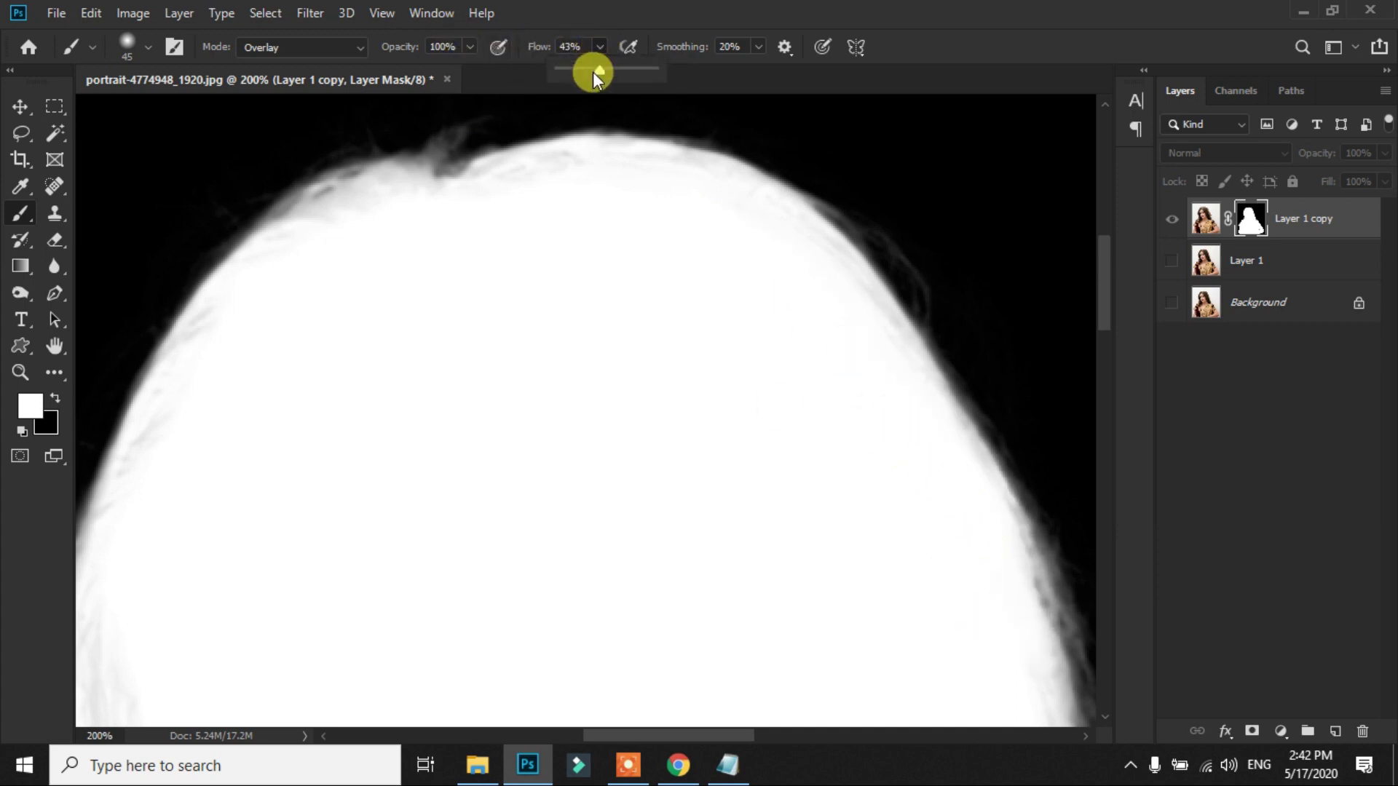
drag(592, 73, 585, 72)
drag(781, 375, 646, 184)
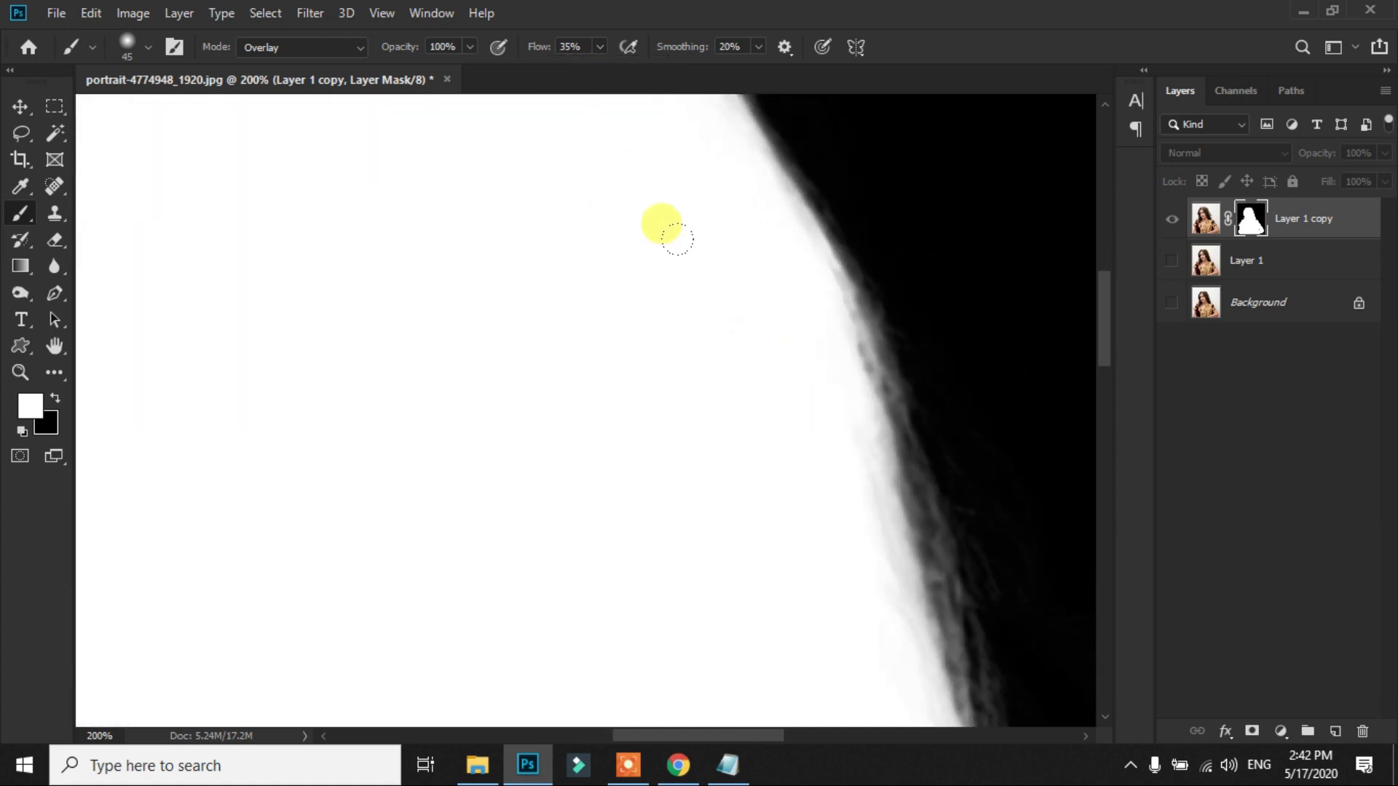
mouse_move(815, 364)
mouse_down()
mouse_move(862, 540)
mouse_move(866, 626)
mouse_up()
mouse_move(886, 701)
mouse_down()
mouse_move(764, 406)
mouse_move(758, 209)
mouse_move(880, 584)
mouse_move(826, 272)
mouse_move(889, 468)
mouse_move(995, 477)
mouse_move(933, 505)
mouse_move(743, 390)
mouse_move(798, 321)
mouse_move(836, 364)
mouse_up()
mouse_move(836, 364)
mouse_down()
mouse_move(881, 378)
mouse_move(873, 351)
mouse_move(865, 383)
mouse_move(740, 314)
mouse_move(823, 427)
mouse_move(565, 305)
mouse_move(668, 368)
mouse_move(752, 476)
mouse_move(720, 440)
mouse_up()
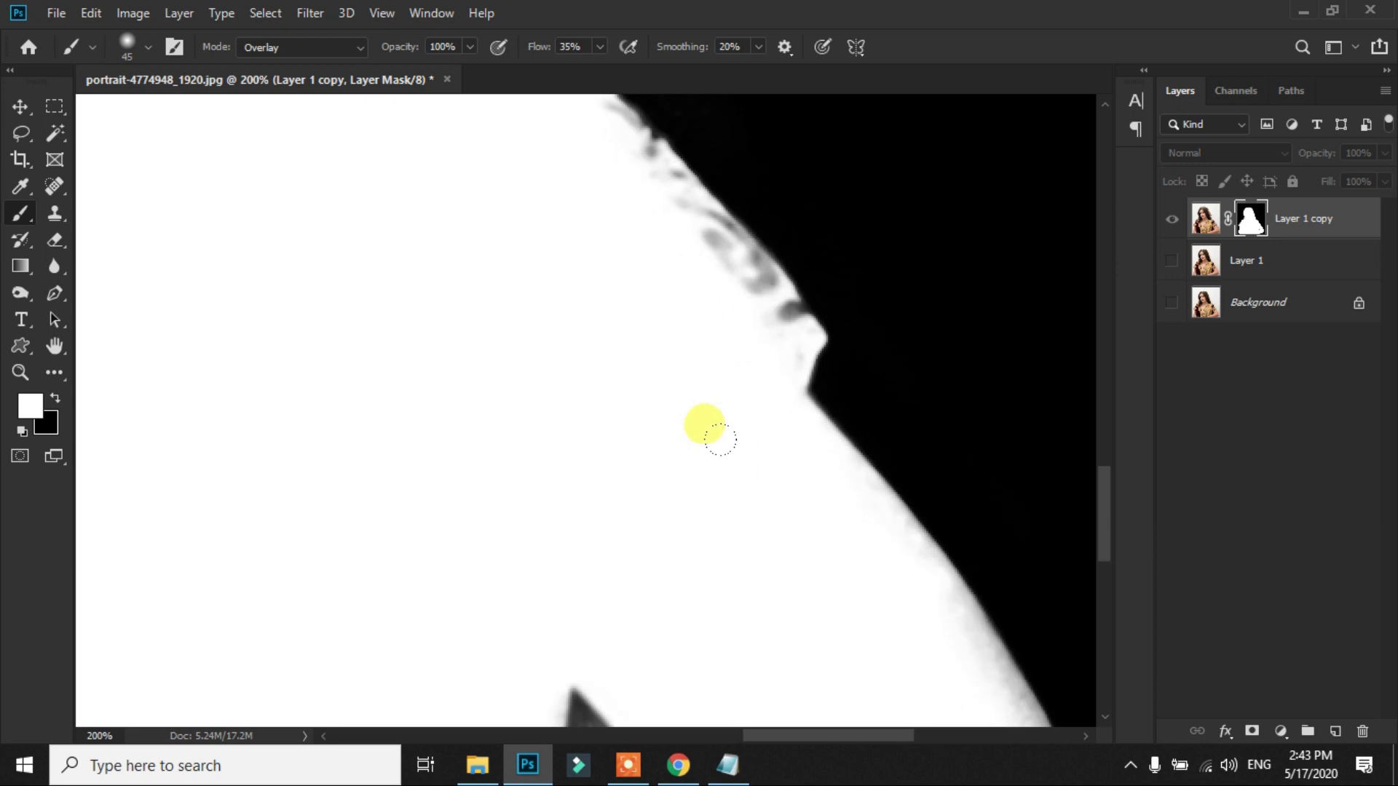
drag(921, 606, 702, 375)
drag(796, 592, 719, 266)
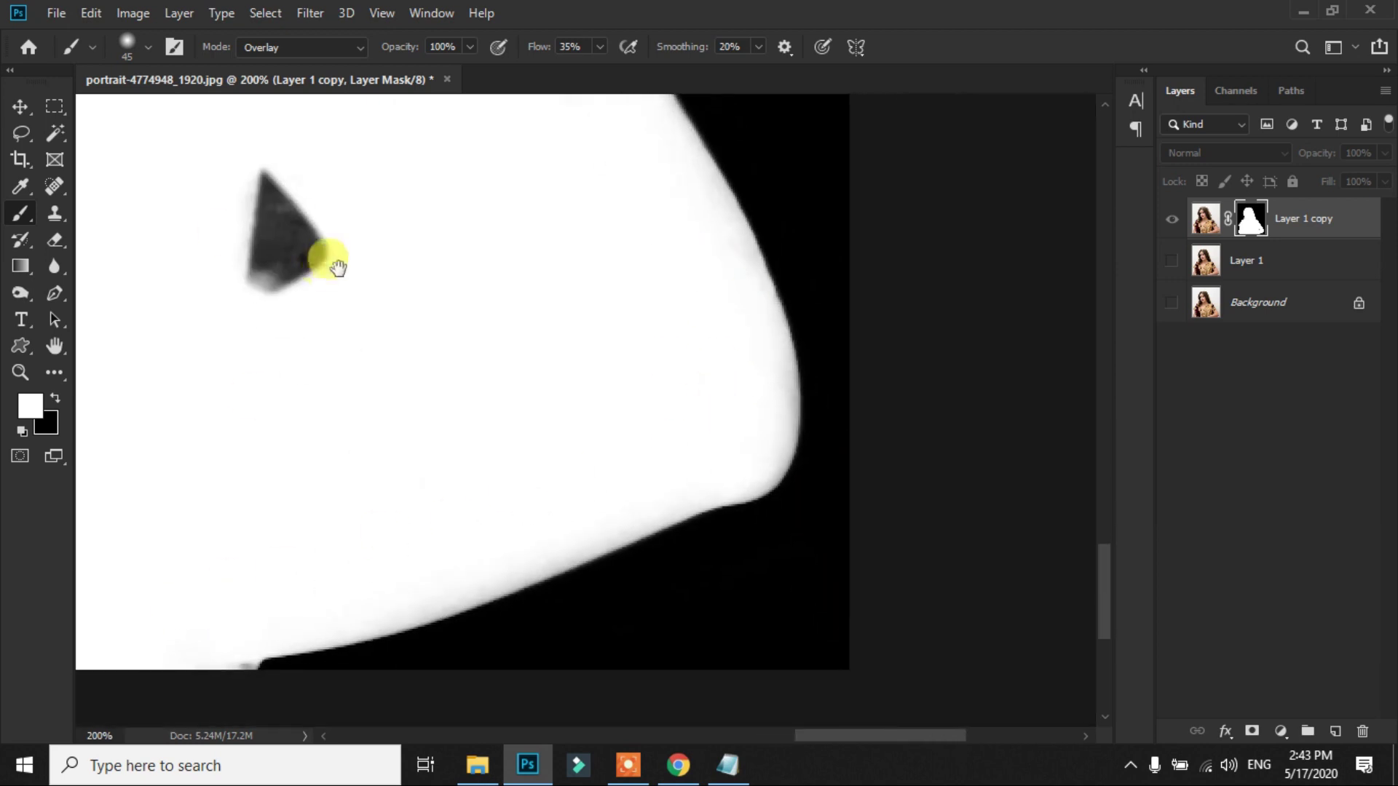
- Zoom out and smooth the top and left hair edges of the mask with the soft brush
key(p)
key(ctrl+minus)
mouse_move(459, 371)
mouse_down()
mouse_move(819, 228)
mouse_move(610, 240)
mouse_up()
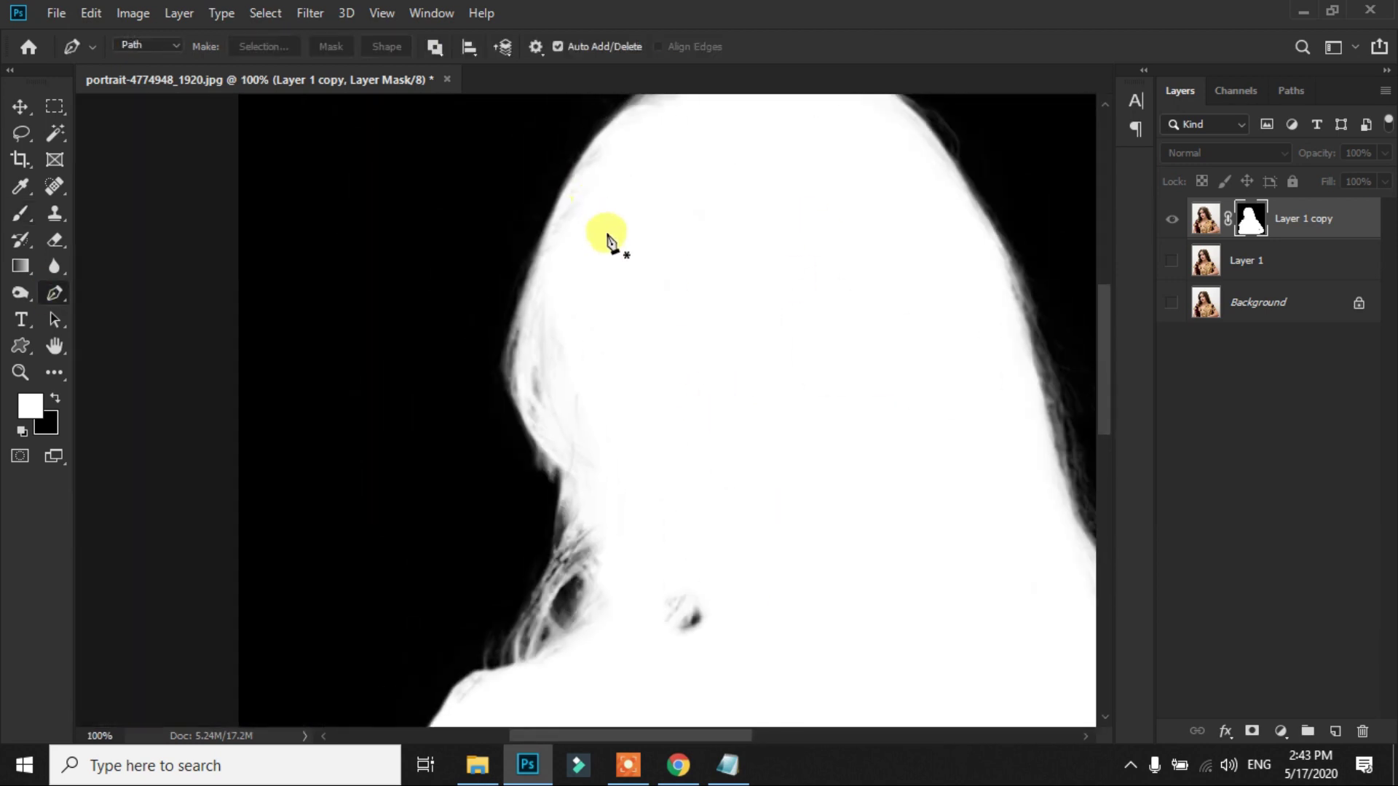
click(21, 213)
mouse_move(641, 99)
mouse_down()
mouse_move(544, 225)
mouse_move(583, 505)
mouse_up()
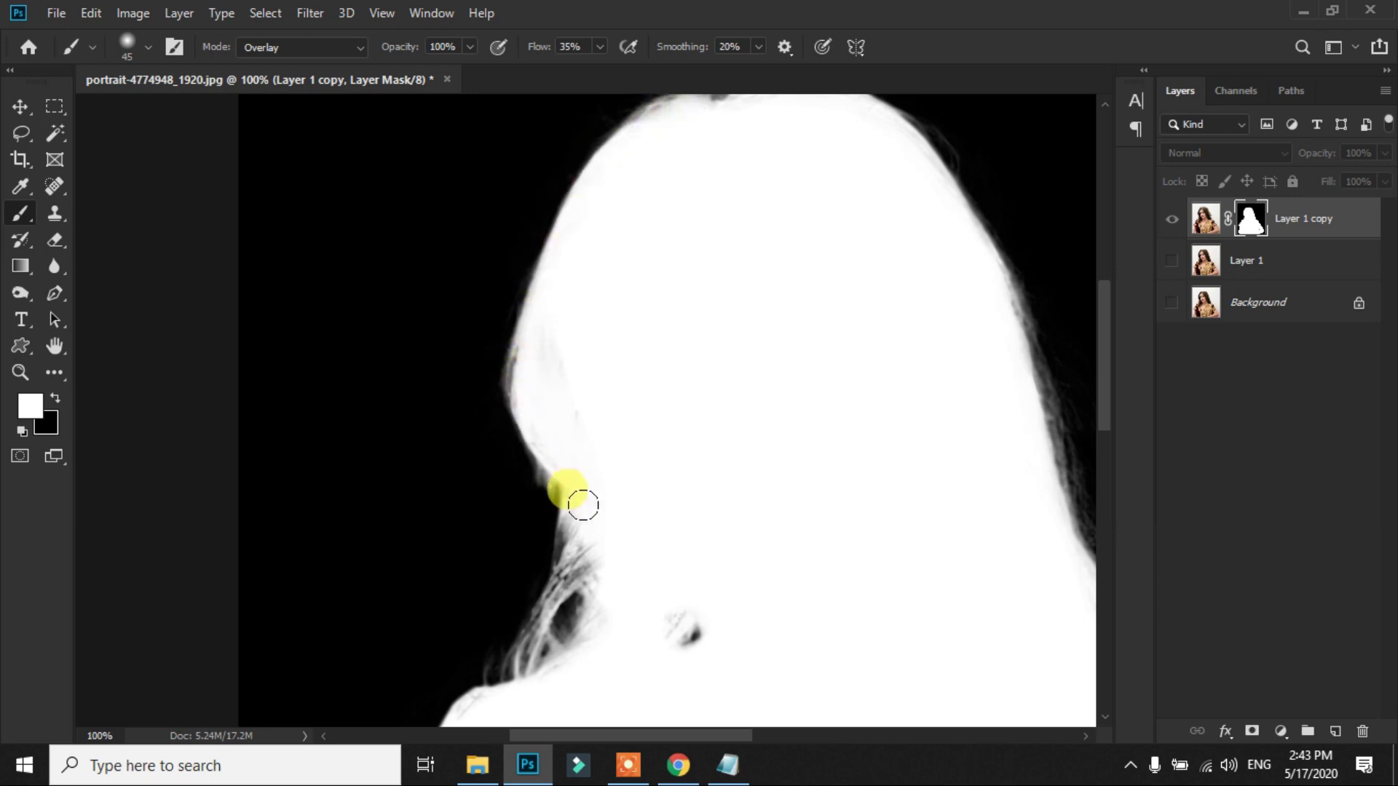
scroll(562, 583, down, 10)
drag(478, 478, 377, 488)
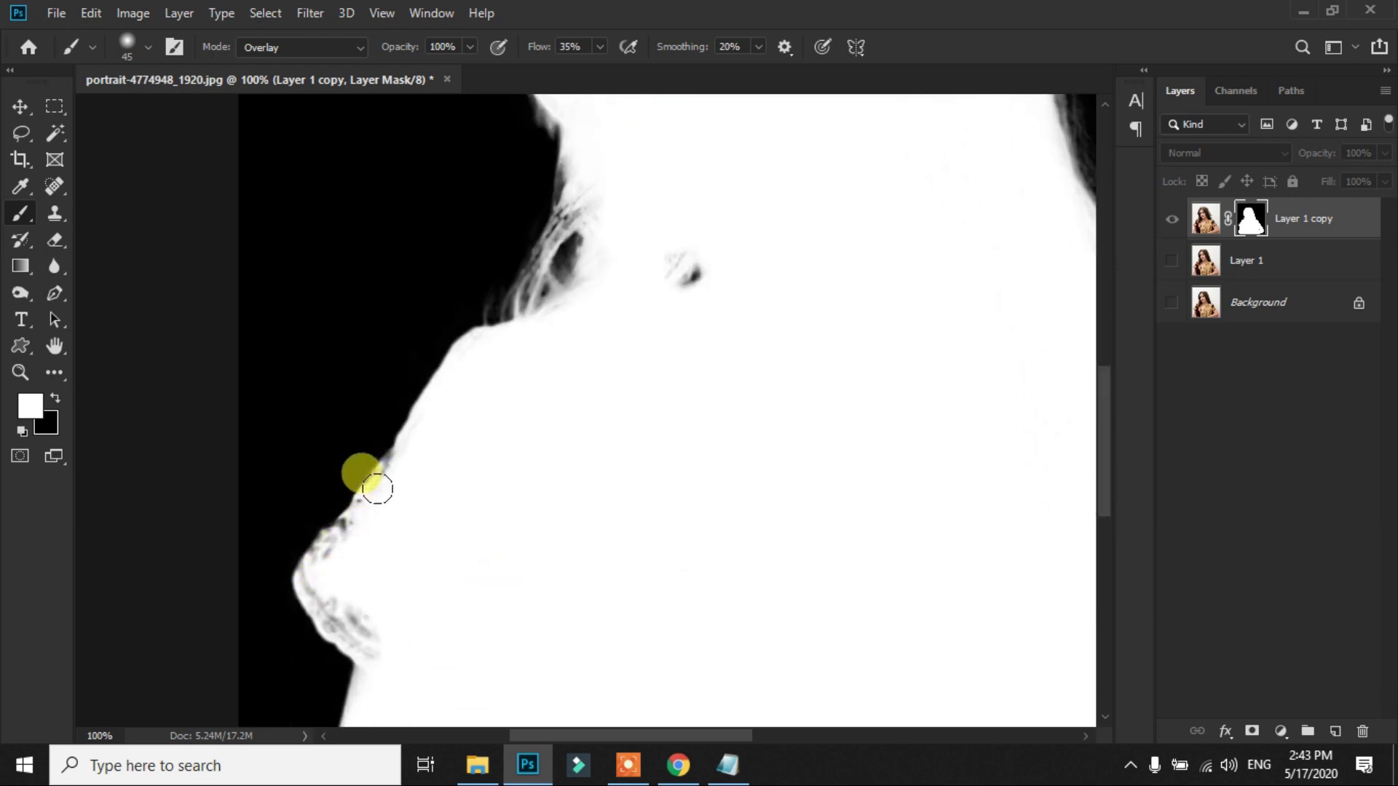
scroll(377, 489, down, 5)
scroll(662, 409, down, 8)
scroll(668, 423, left, 2)
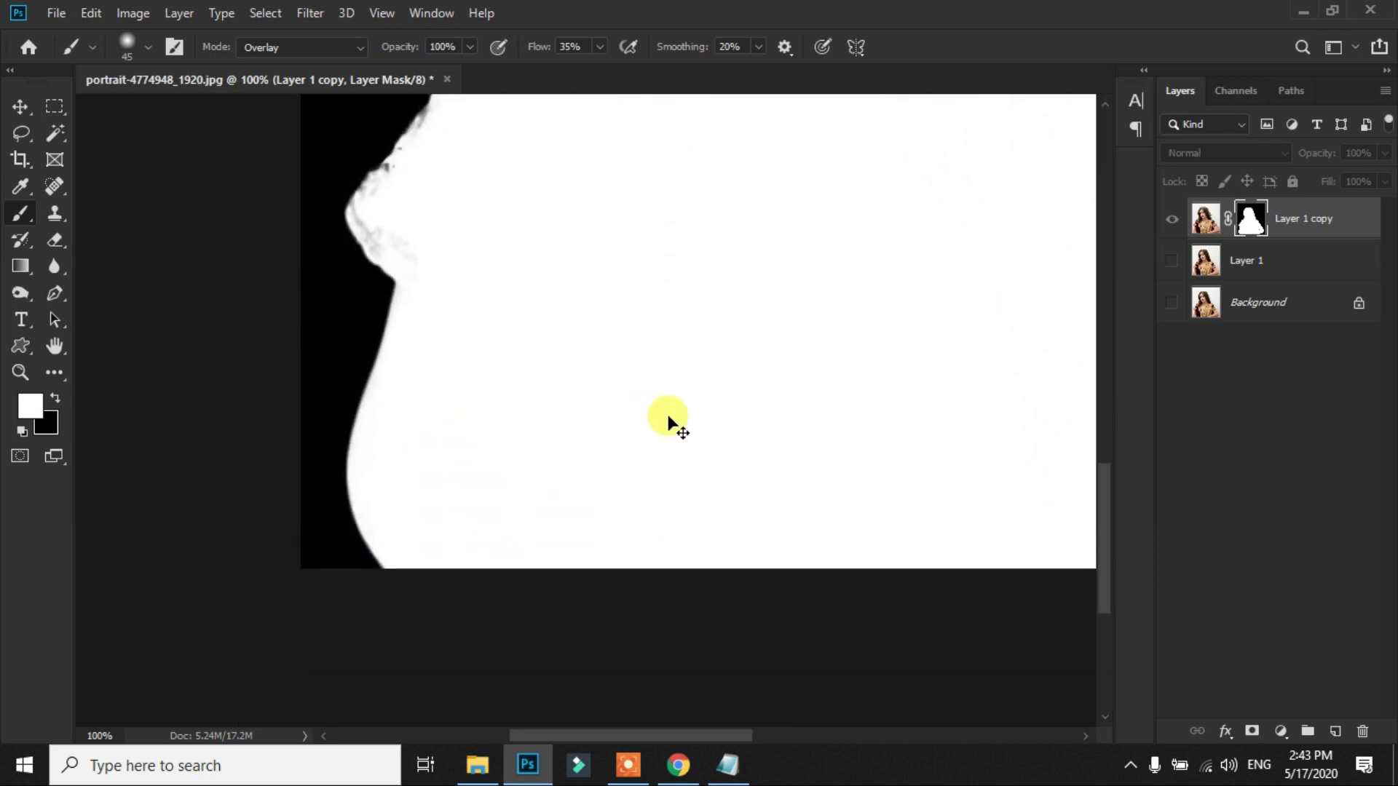
scroll(669, 419, down, 2)
scroll(674, 419, up, 2)
scroll(659, 424, up, 3)
scroll(690, 430, up, 3)
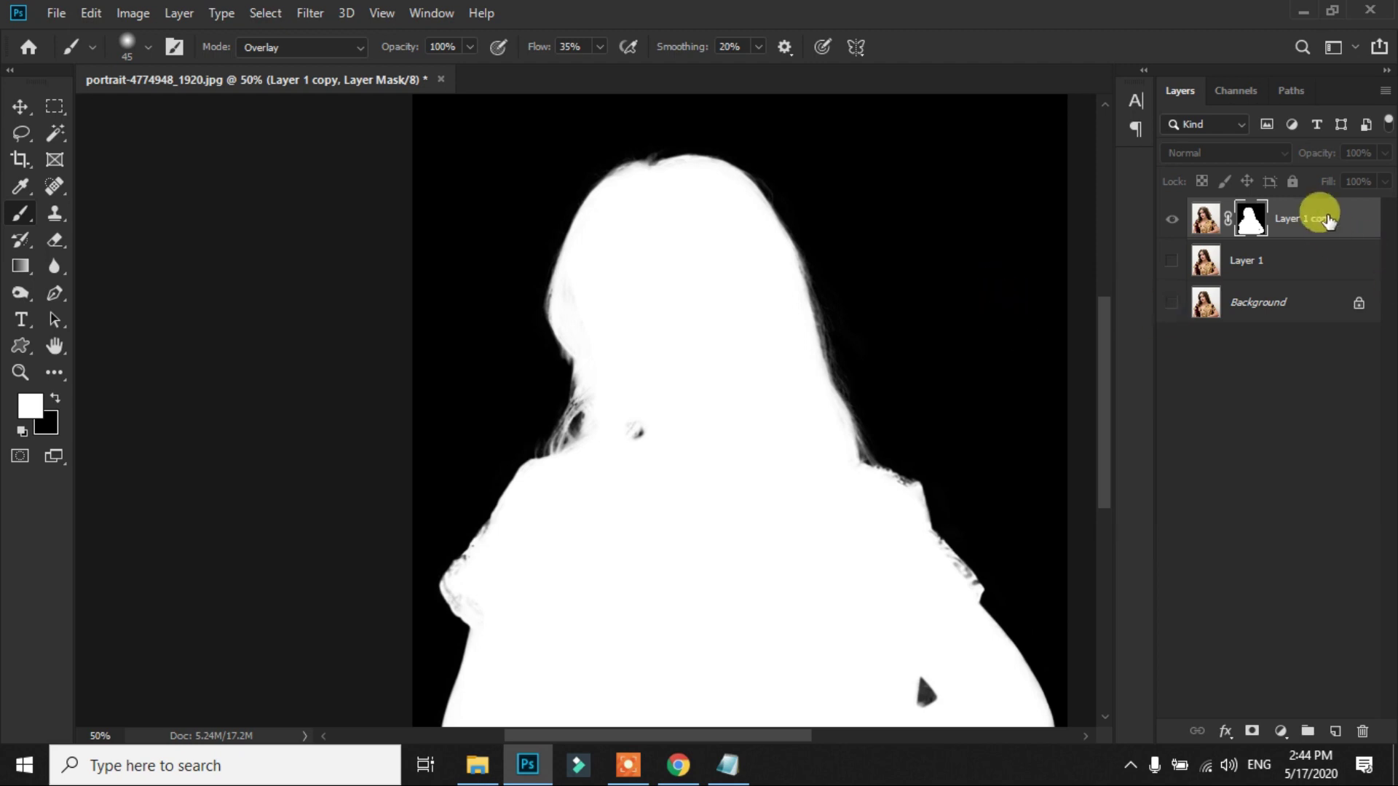
- Exit mask view and add a blue Solid Color fill layer above Layer 1
alt+click(1250, 218)
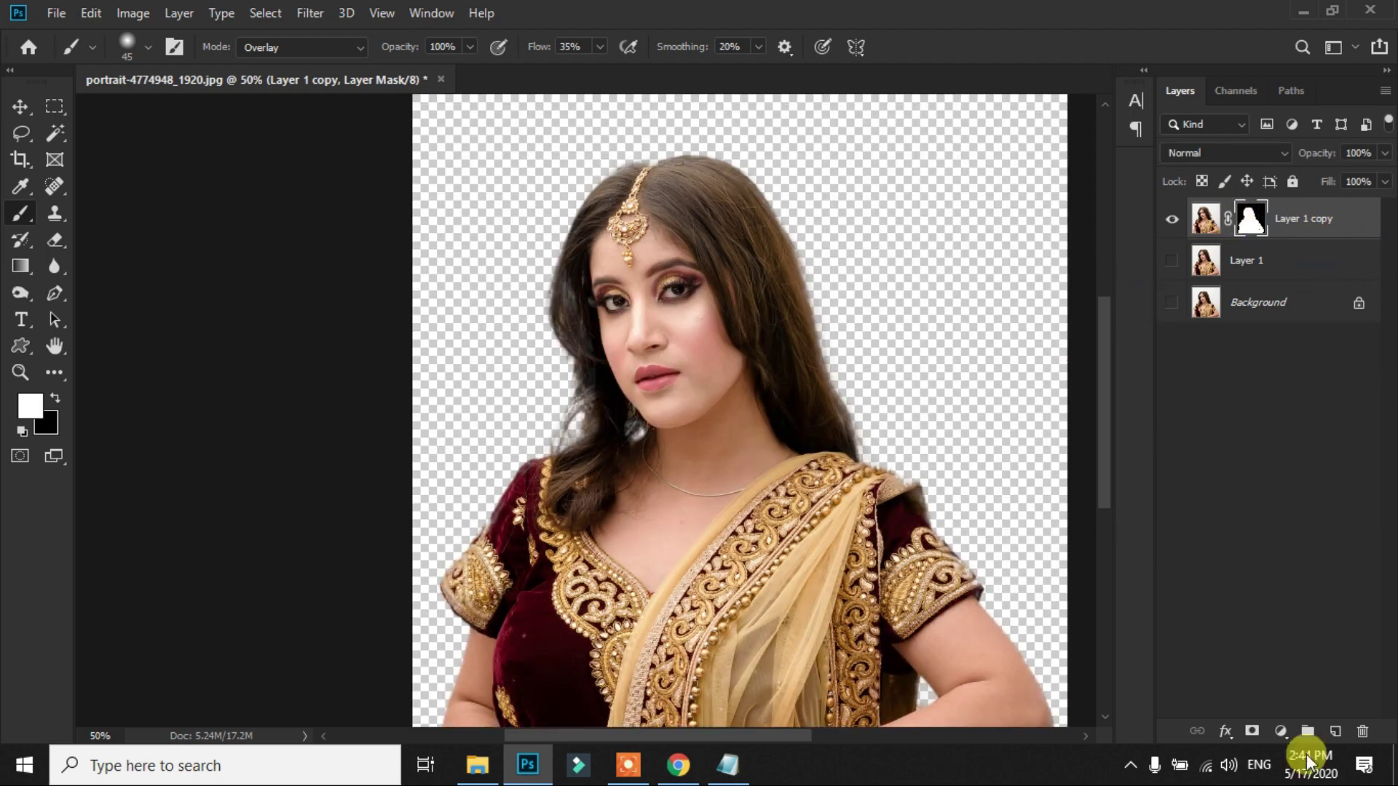
click(1247, 260)
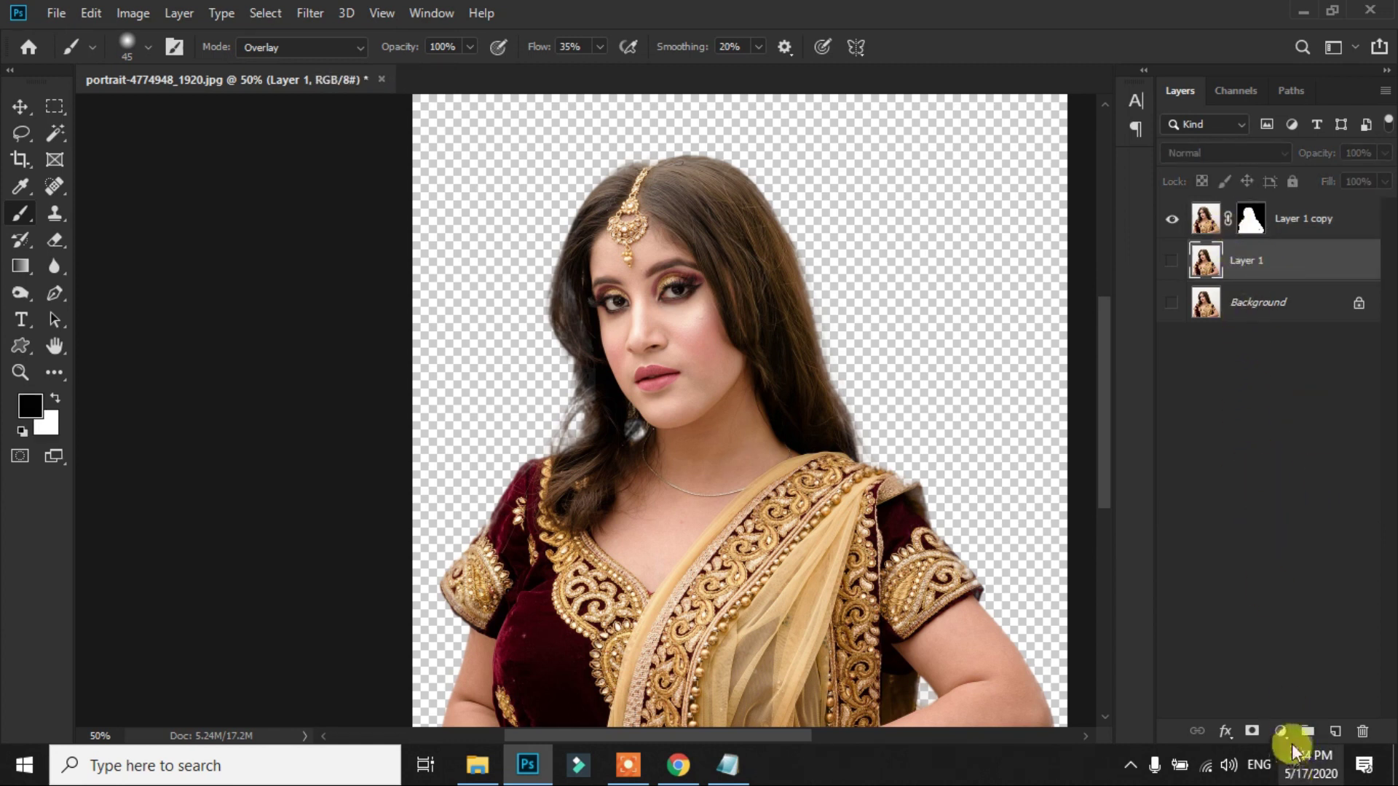
click(1276, 734)
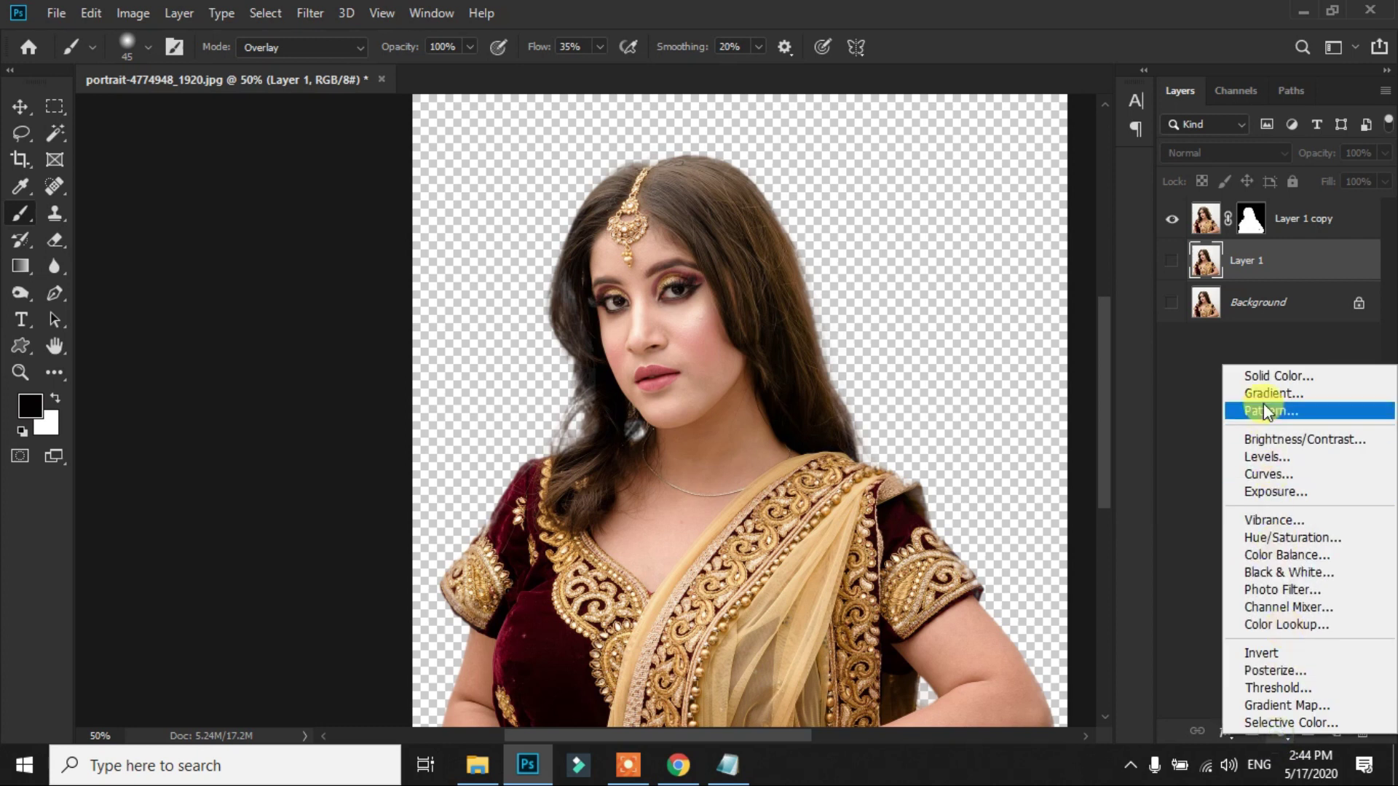
click(1272, 375)
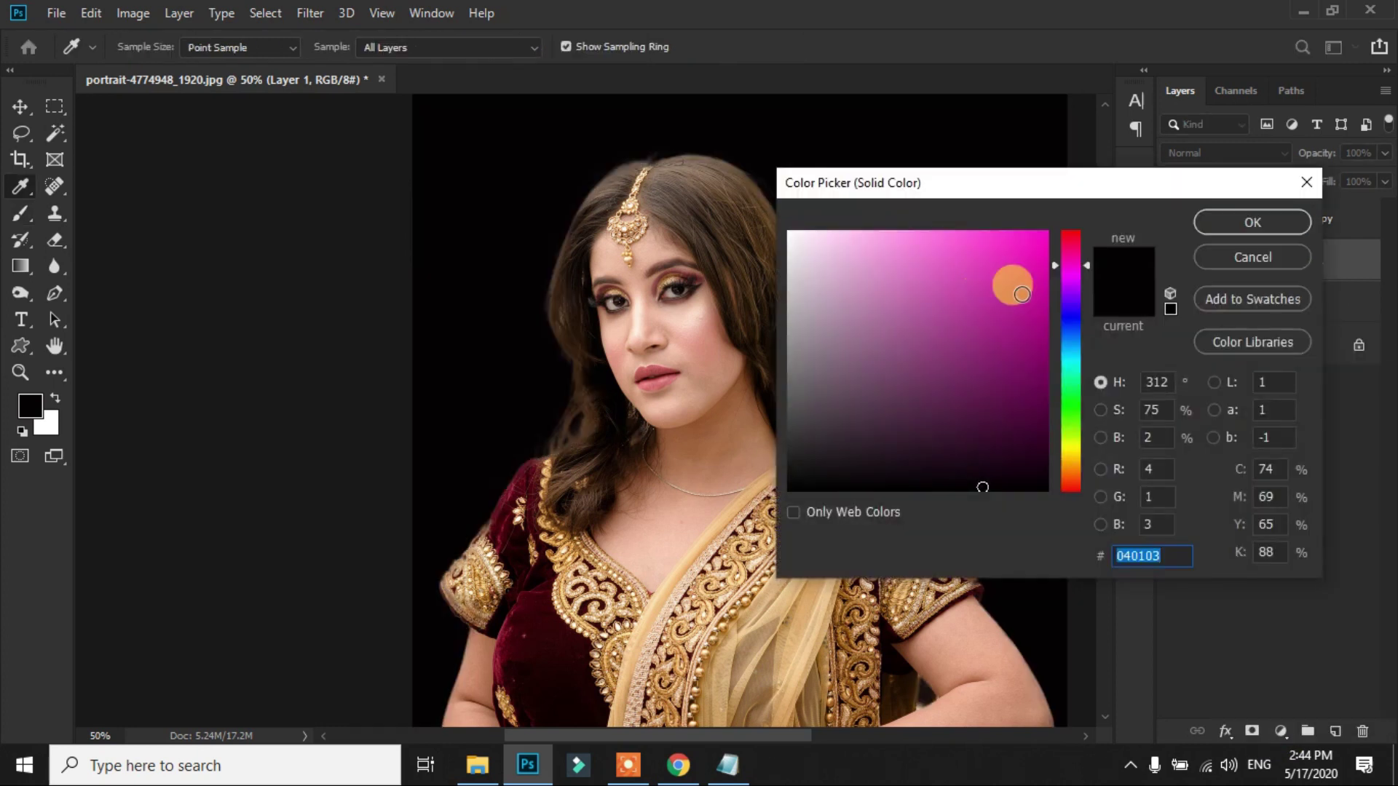
click(1071, 326)
click(999, 275)
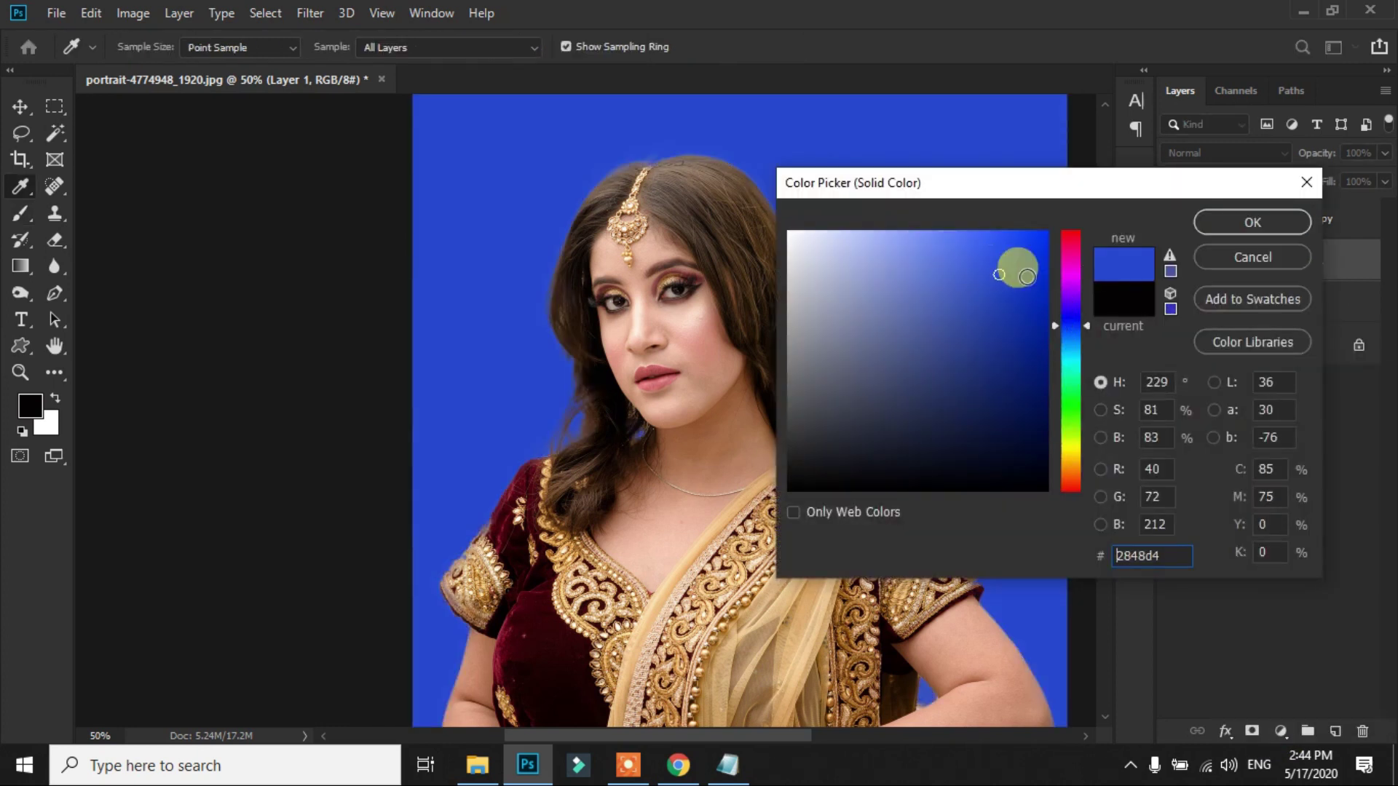
click(1231, 219)
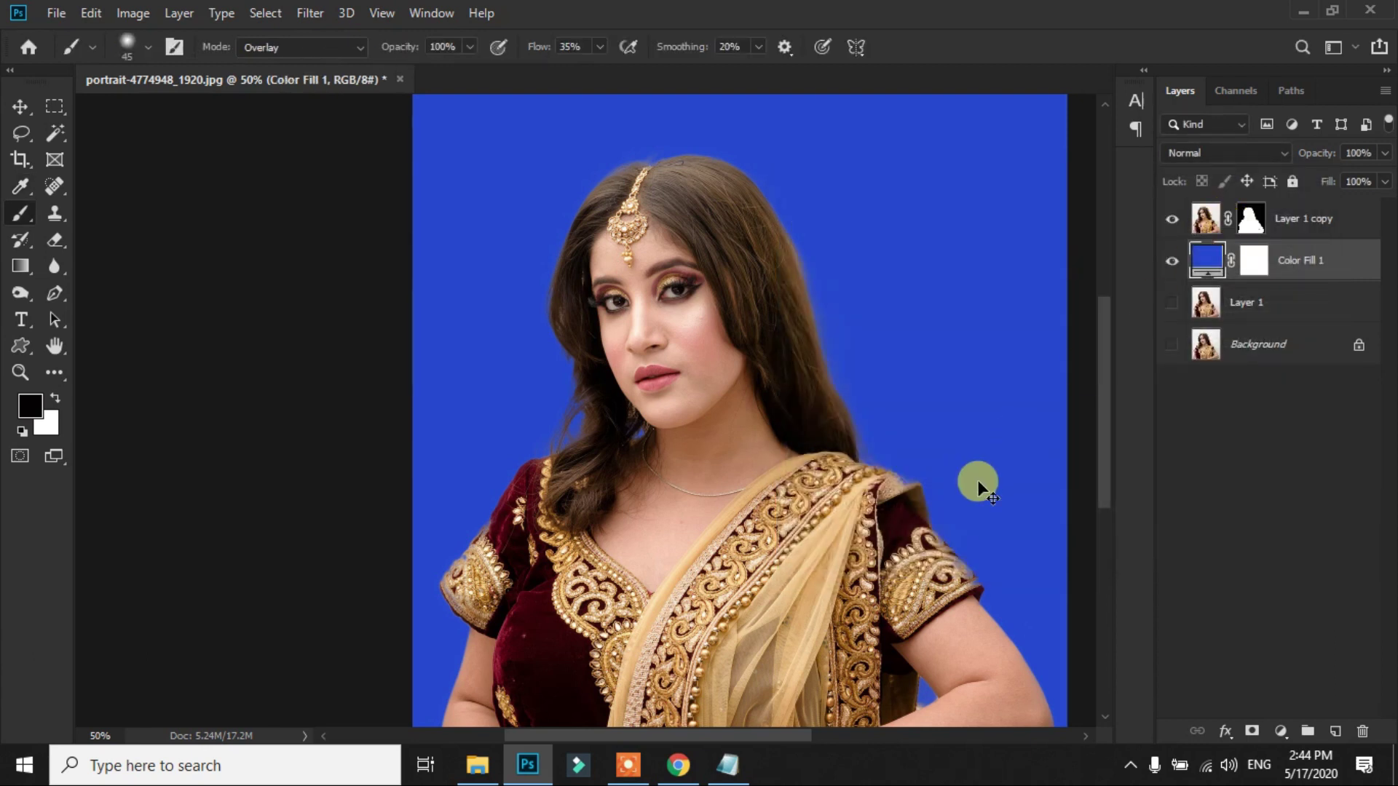
- Zoom in to check the hair edges against blue, then zoom out to 33.3%
key(ctrl+plus)
key(ctrl+plus)
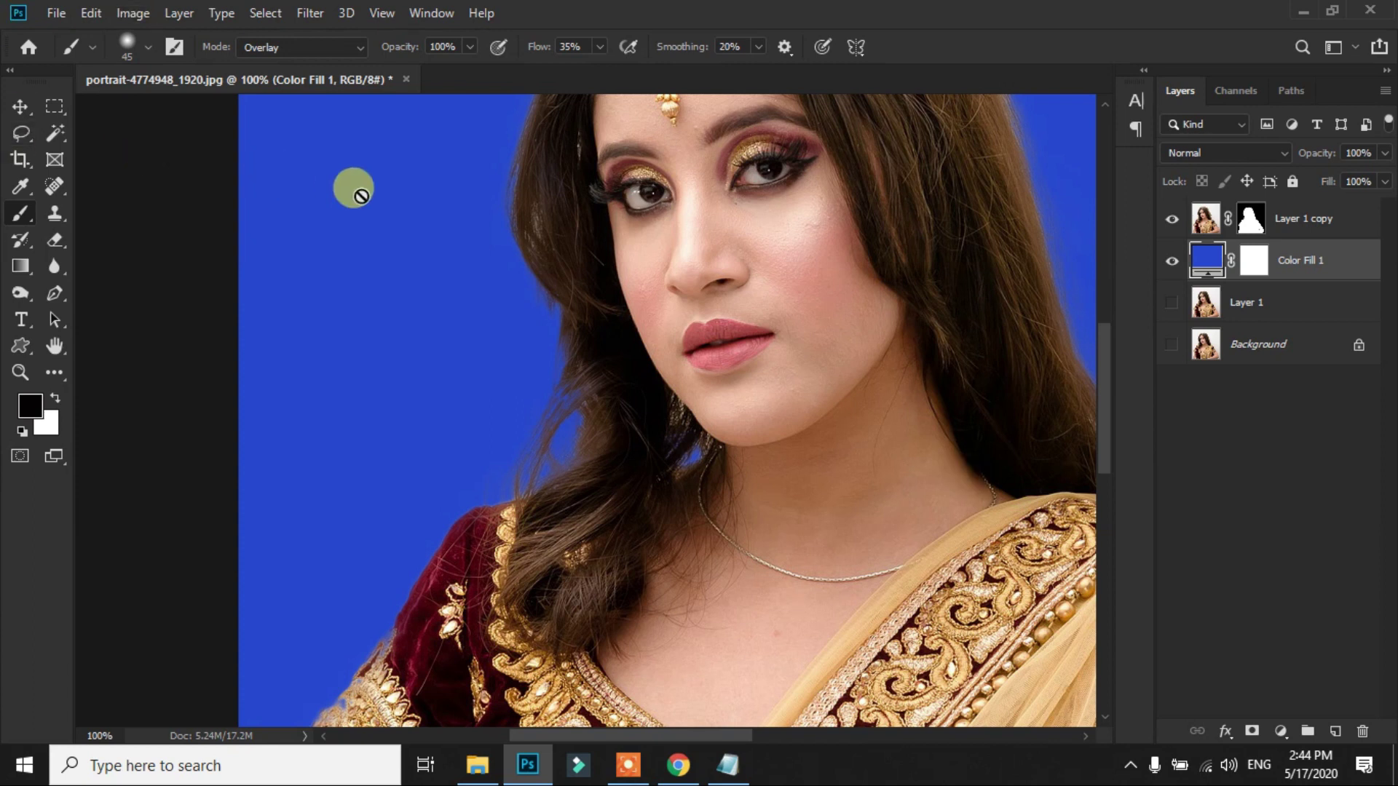
key(ctrl+minus)
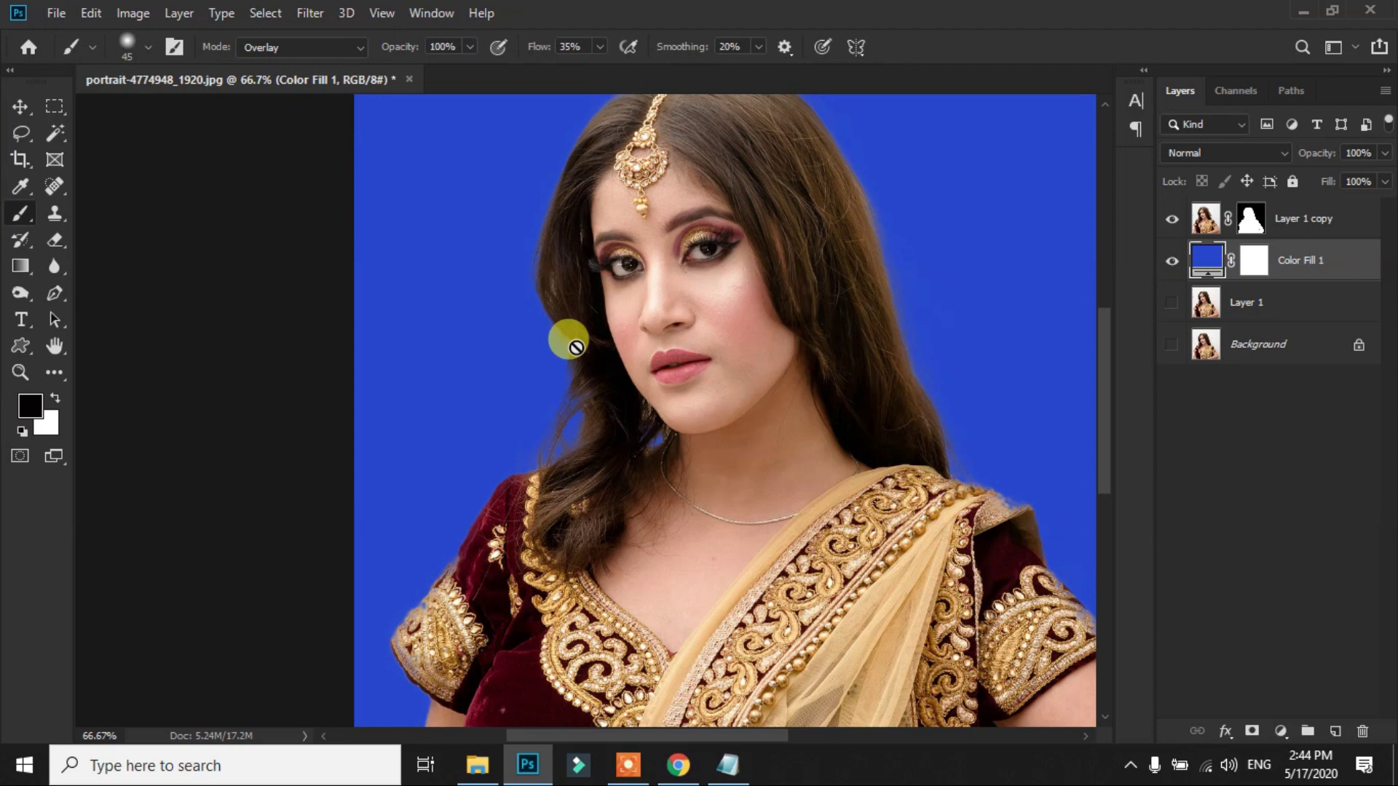
key(ctrl+minus)
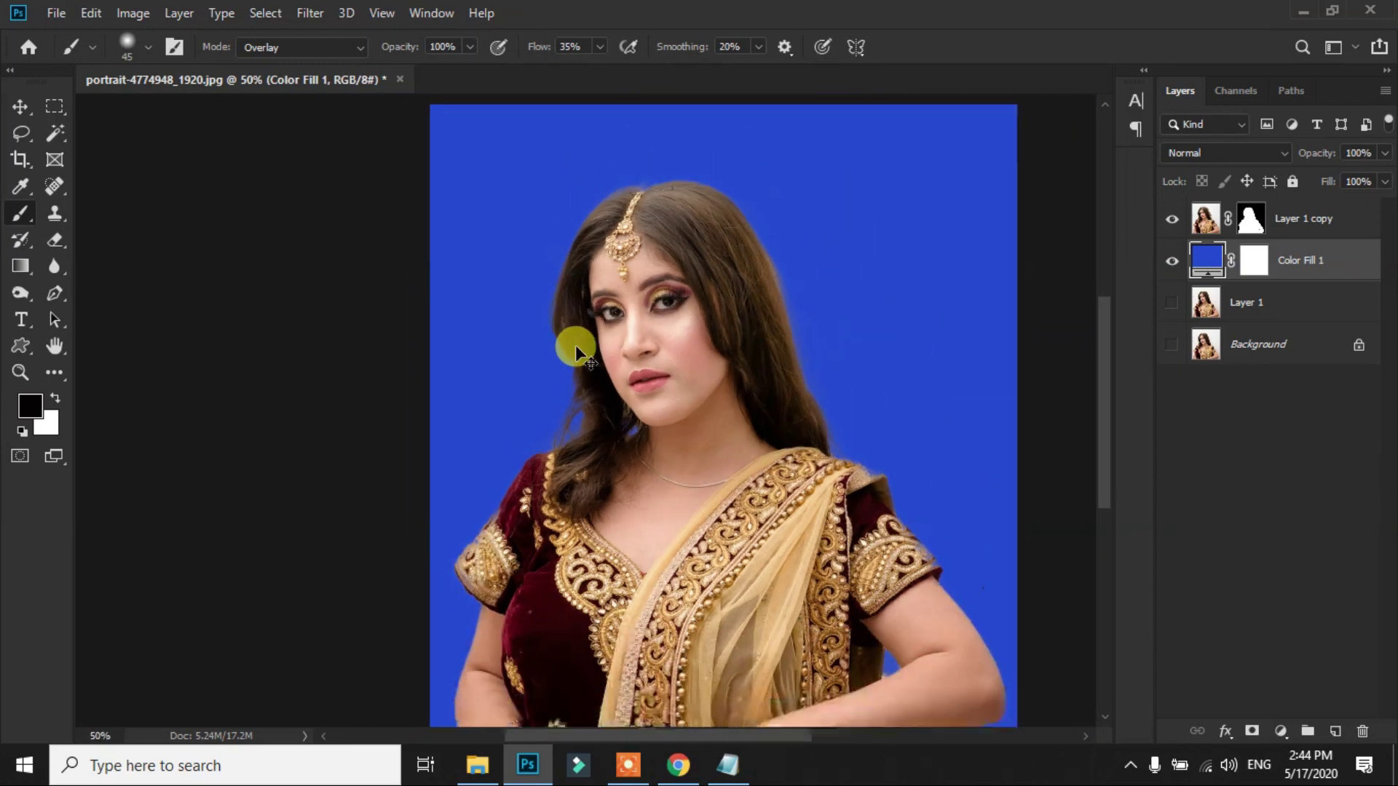
key(ctrl+minus)
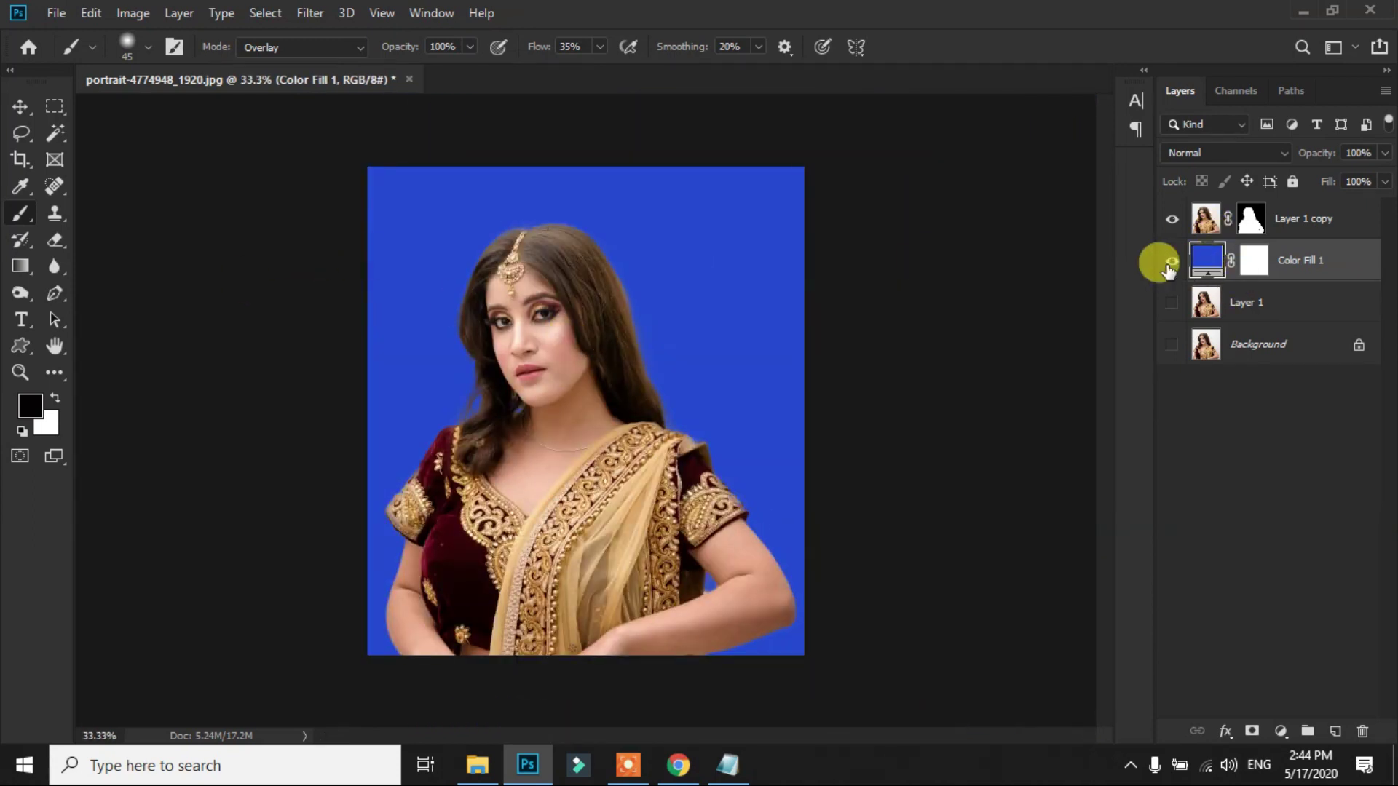
click(1171, 261)
- Delete the blue Color Fill 1 layer, make Layer 1 copy a smart object, and test-move it
mouse_move(1325, 263)
mouse_down()
mouse_move(1336, 699)
mouse_move(1363, 731)
mouse_up()
click(1293, 227)
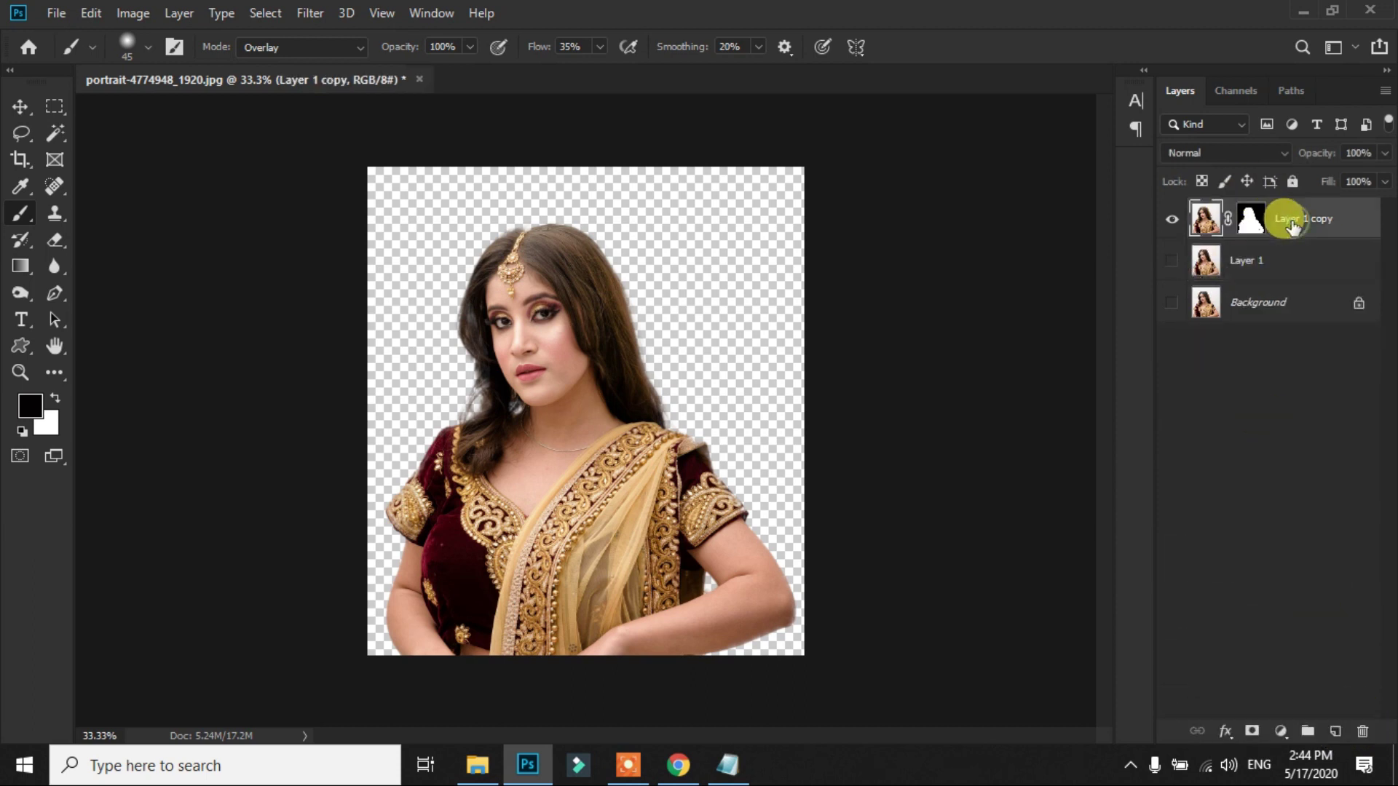
right_click(1292, 226)
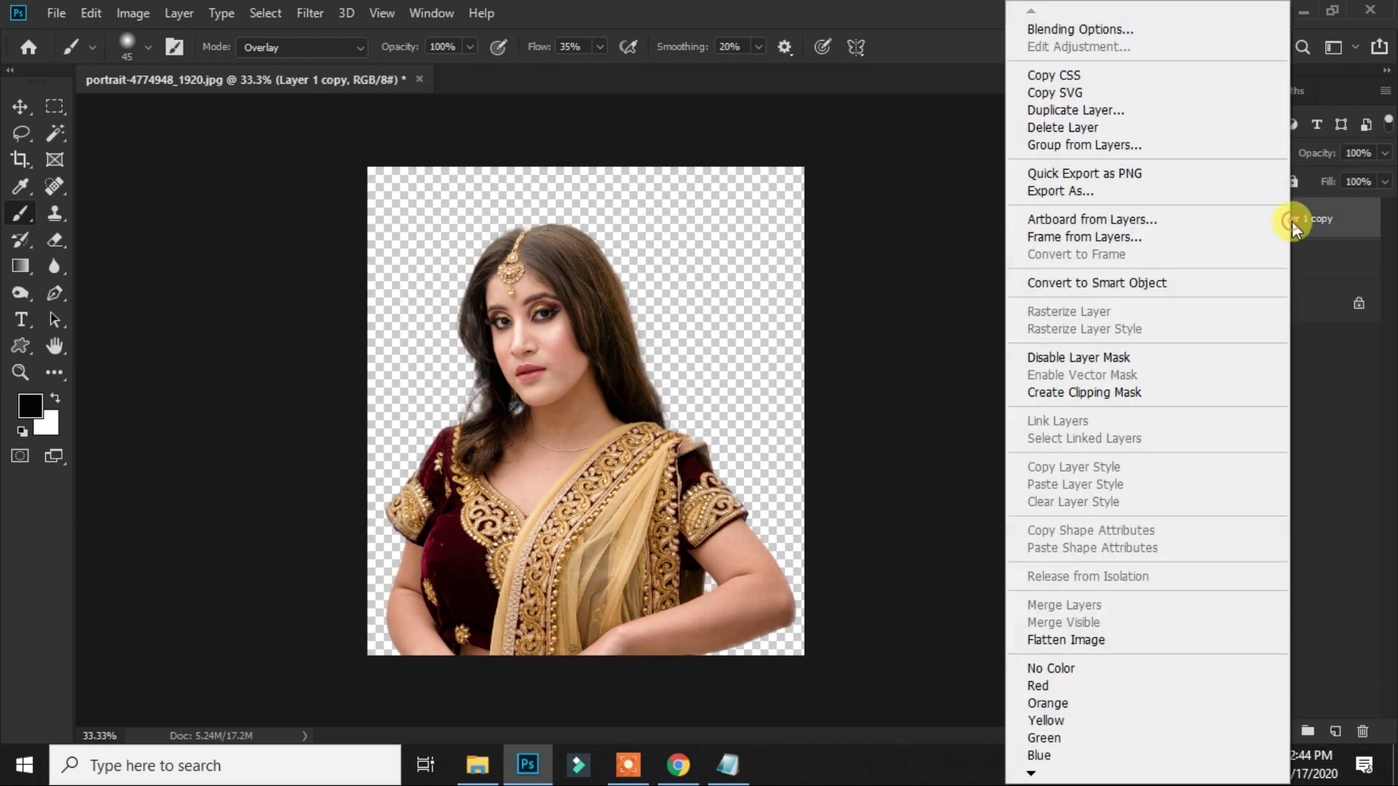
click(1162, 283)
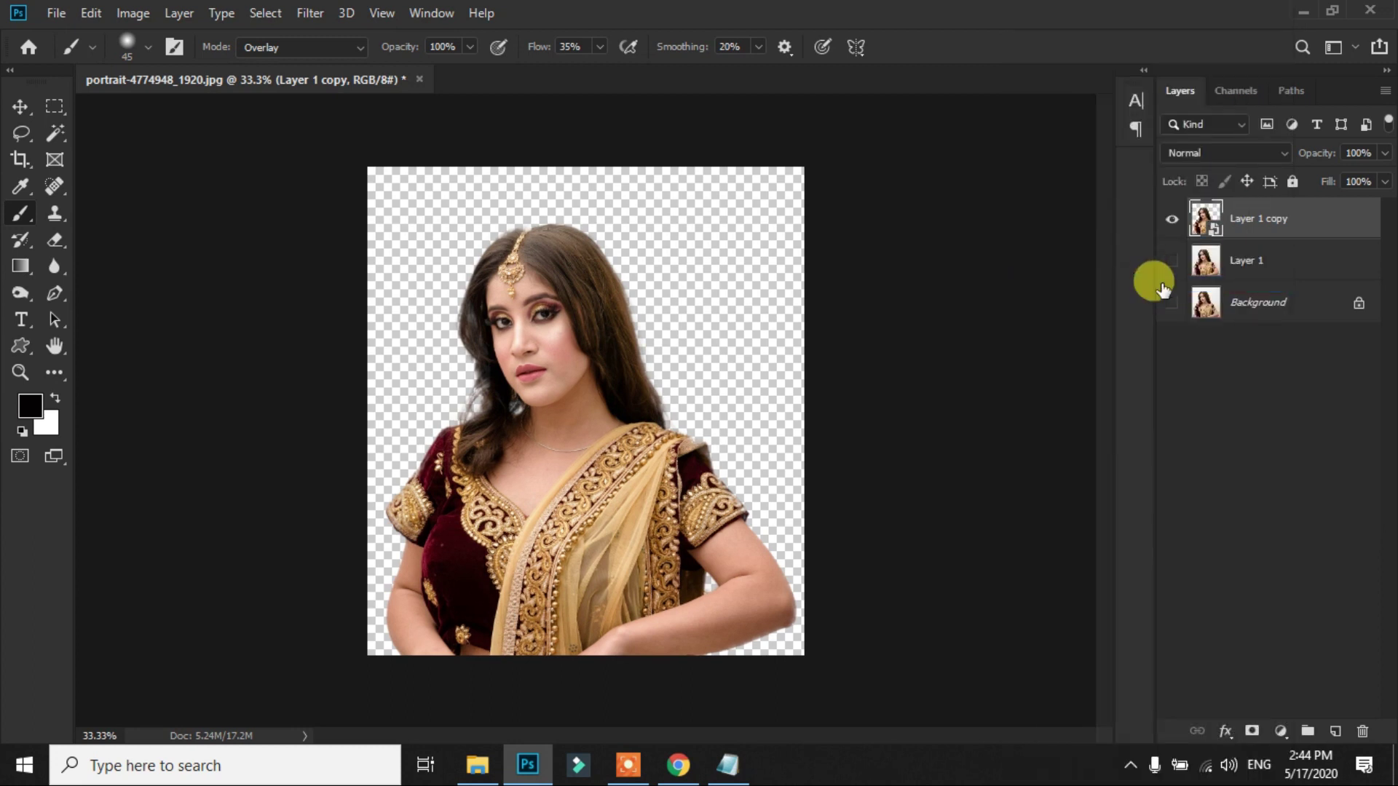
click(21, 107)
mouse_move(461, 394)
mouse_down()
mouse_move(527, 435)
mouse_move(524, 362)
mouse_move(499, 421)
mouse_move(518, 436)
mouse_up()
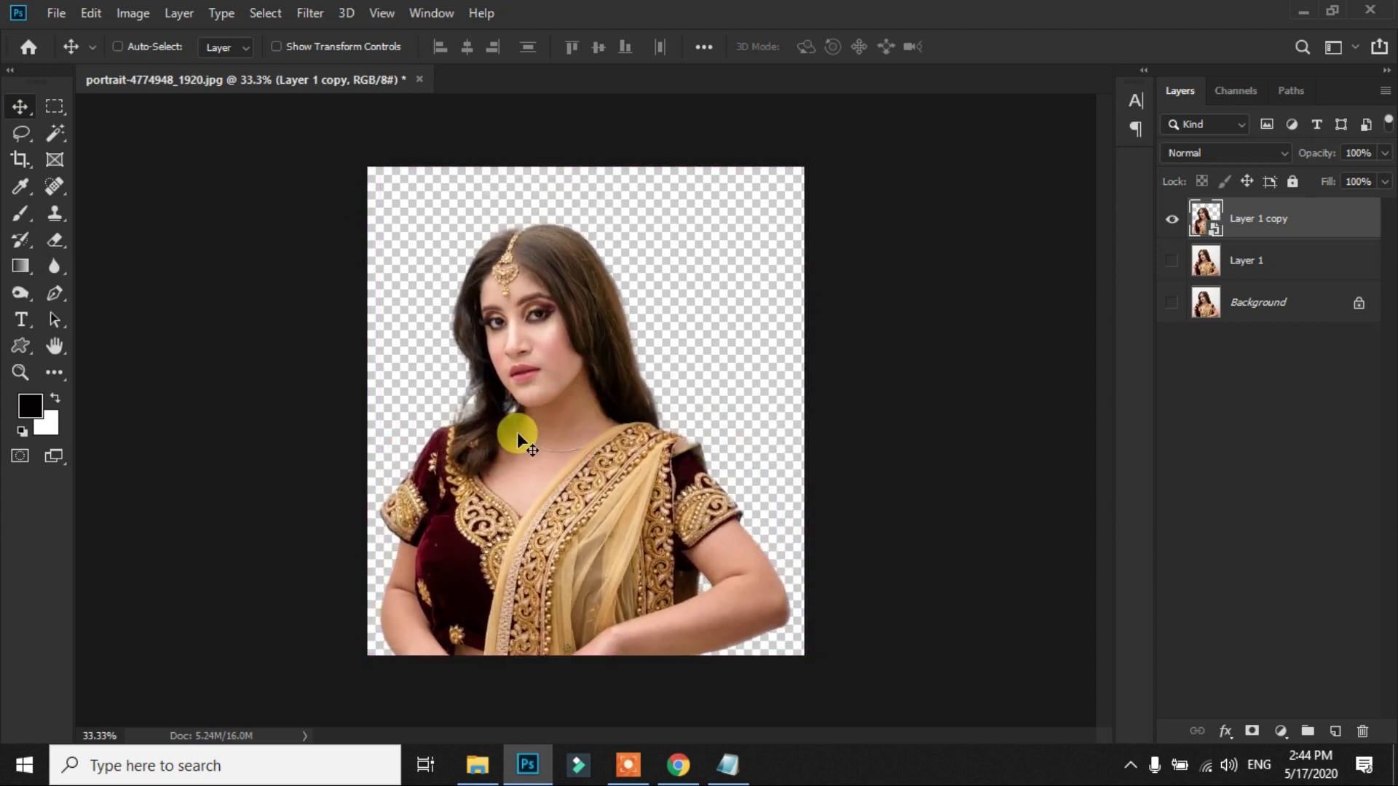